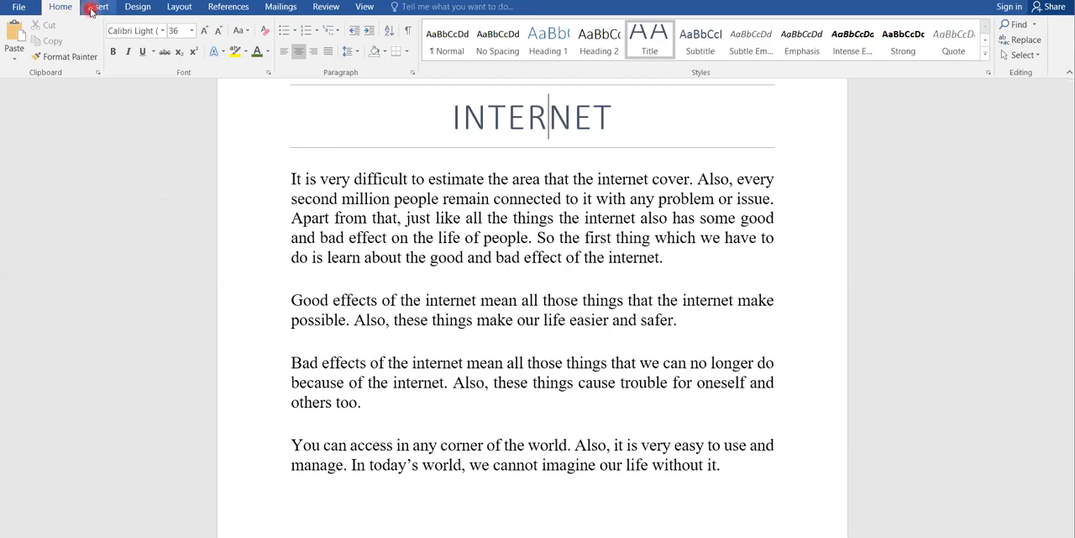
Step: Insert a table with 5 columns and 2 rows on a new line below the first paragraph
left_click(92, 7)
left_click(107, 56)
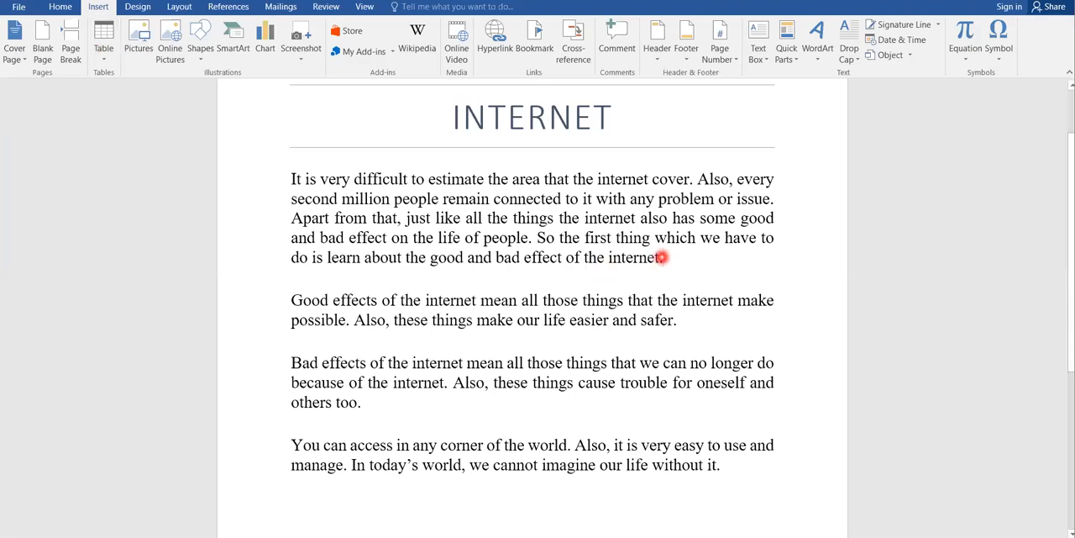
left_click(662, 257)
key("Return")
left_click(105, 56)
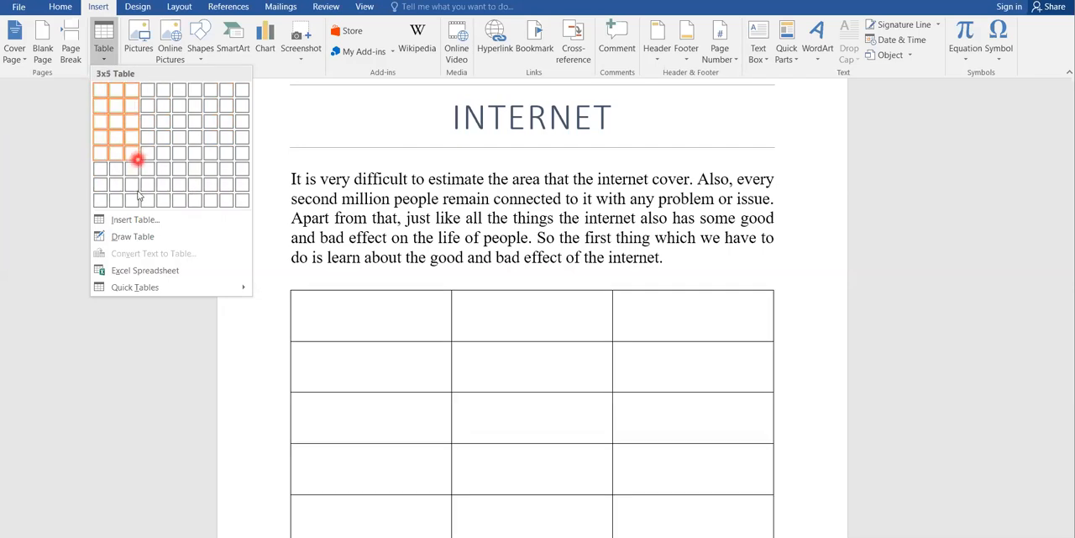
left_click(134, 220)
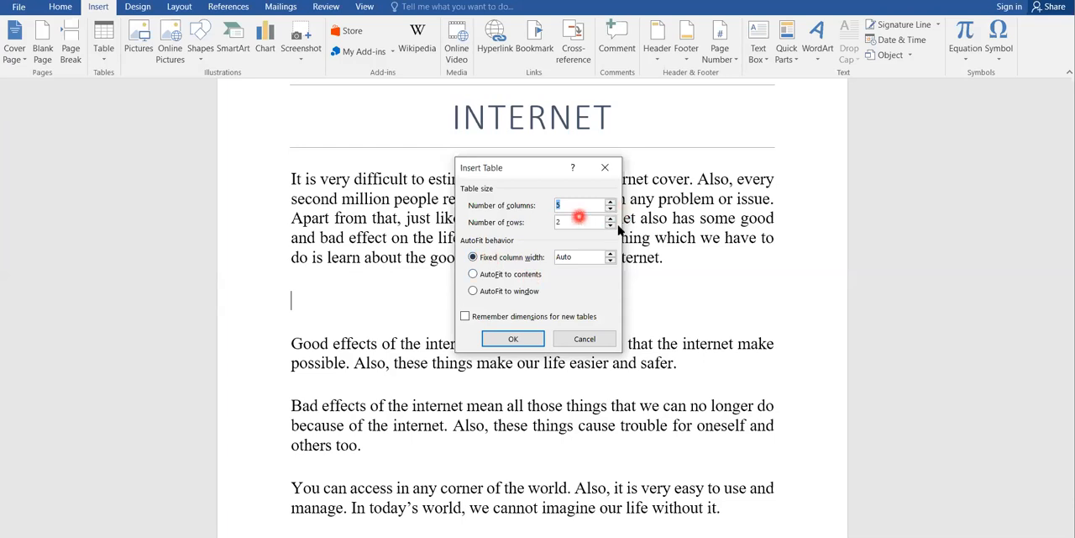
left_click(506, 340)
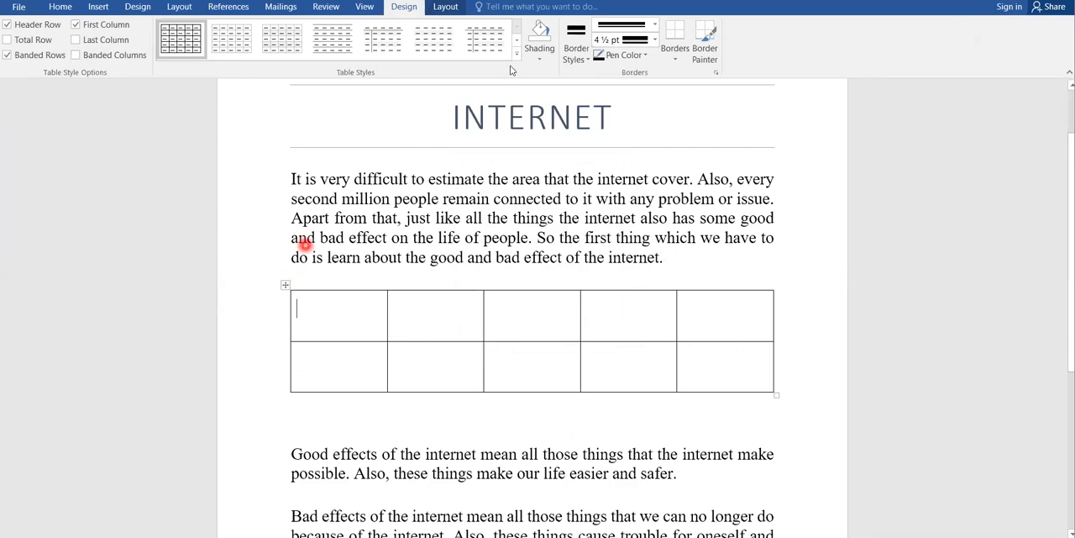
Step: Try several coloured grid table styles on the new table, ending with the black and grey banded one
left_click(514, 47)
left_click(513, 48)
left_click(493, 46)
left_click(412, 43)
left_click(396, 47)
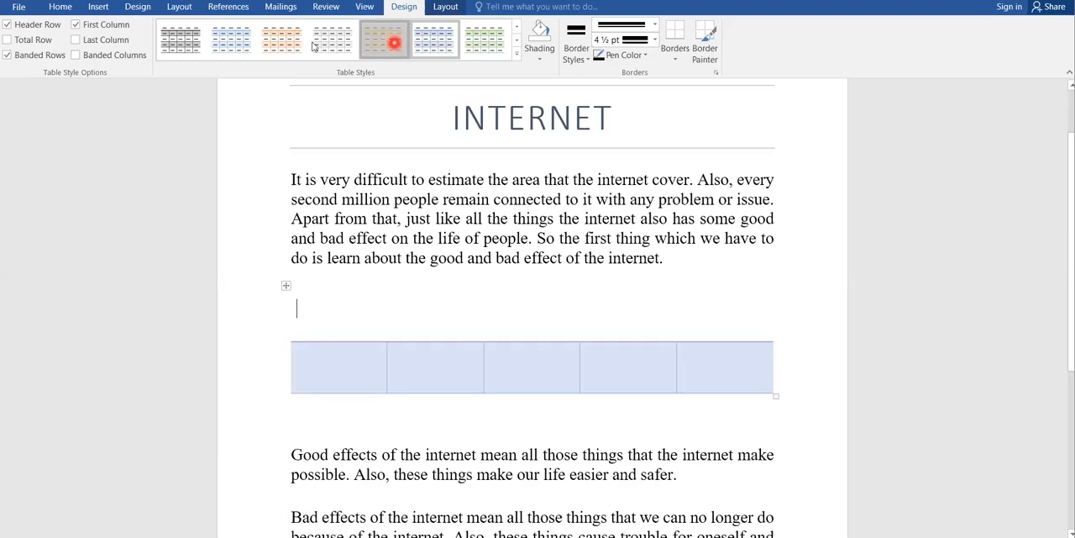
left_click(200, 47)
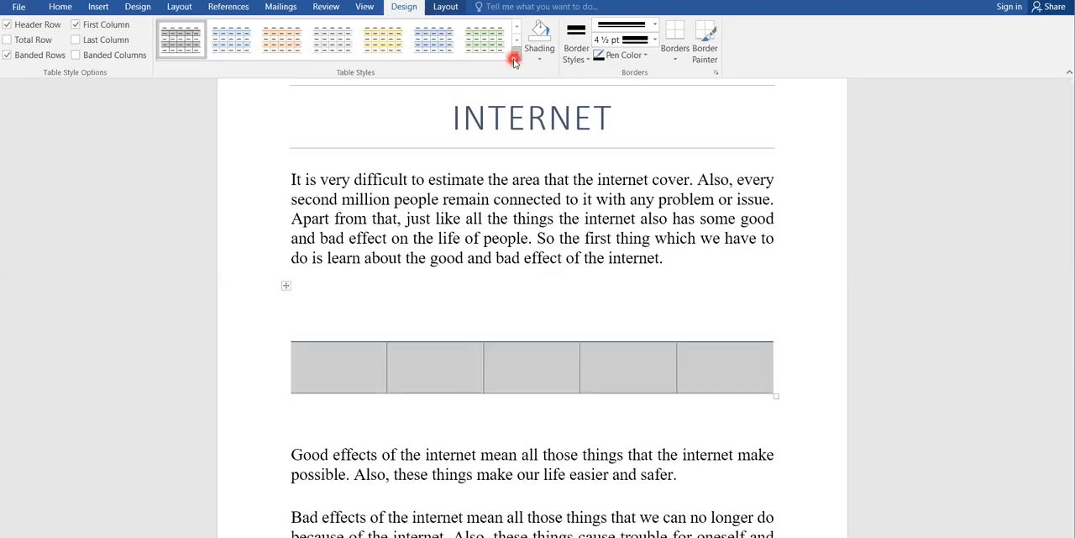
Step: Apply the solid dark blue List Tables style to the table
left_click(515, 61)
left_click_drag(521, 151, 509, 363)
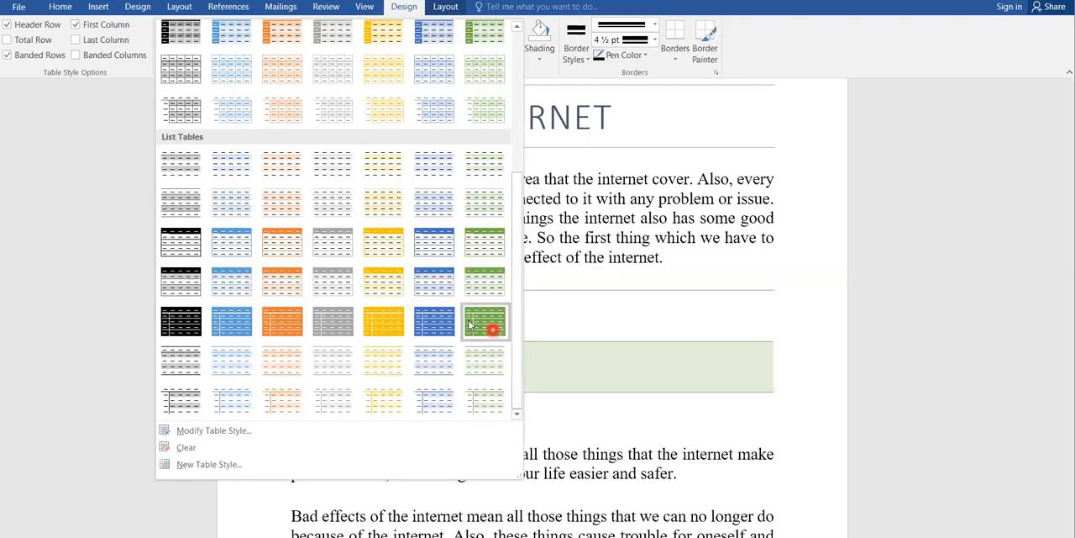
left_click(445, 323)
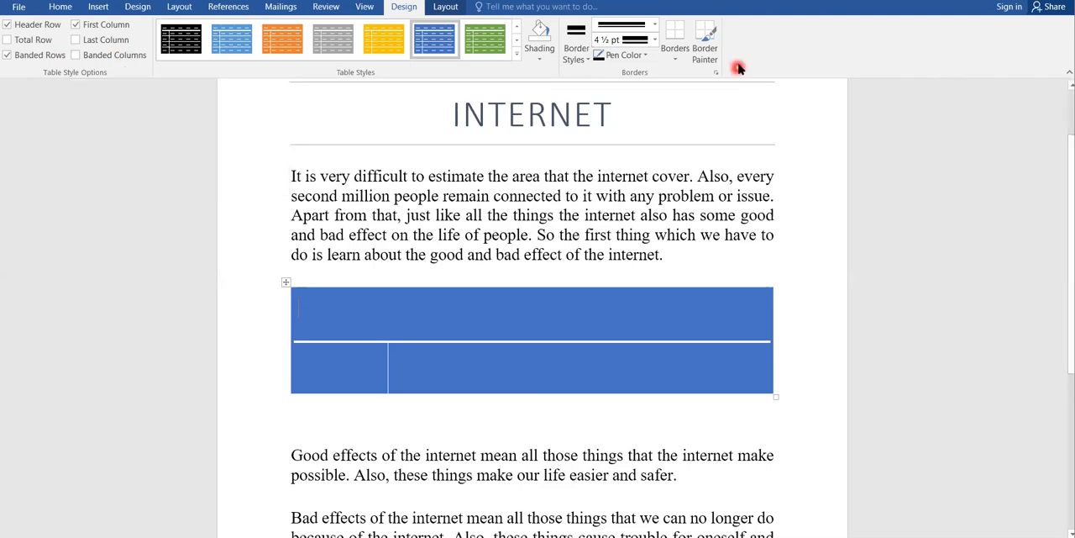
left_click(682, 56)
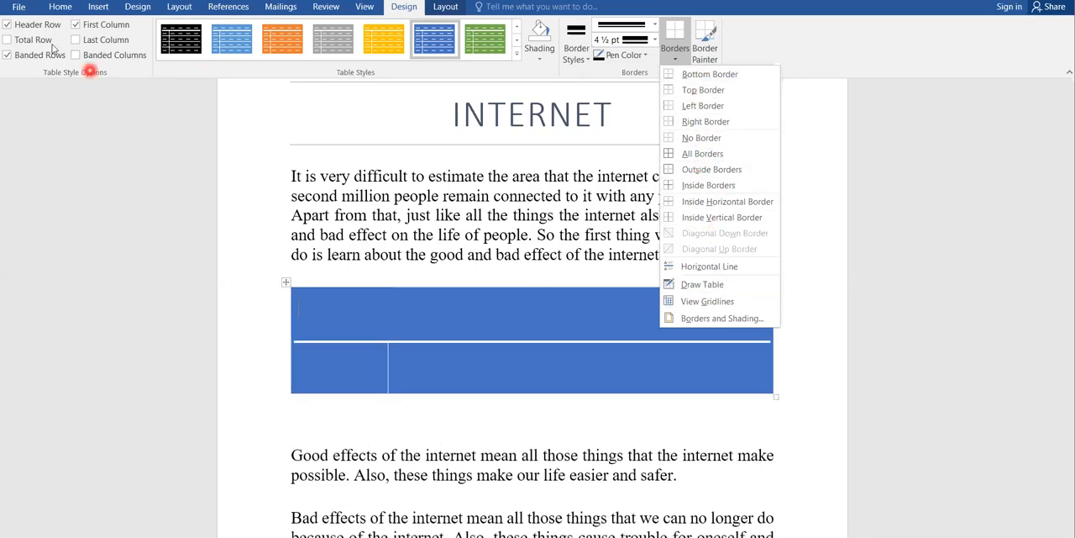
left_click(78, 9)
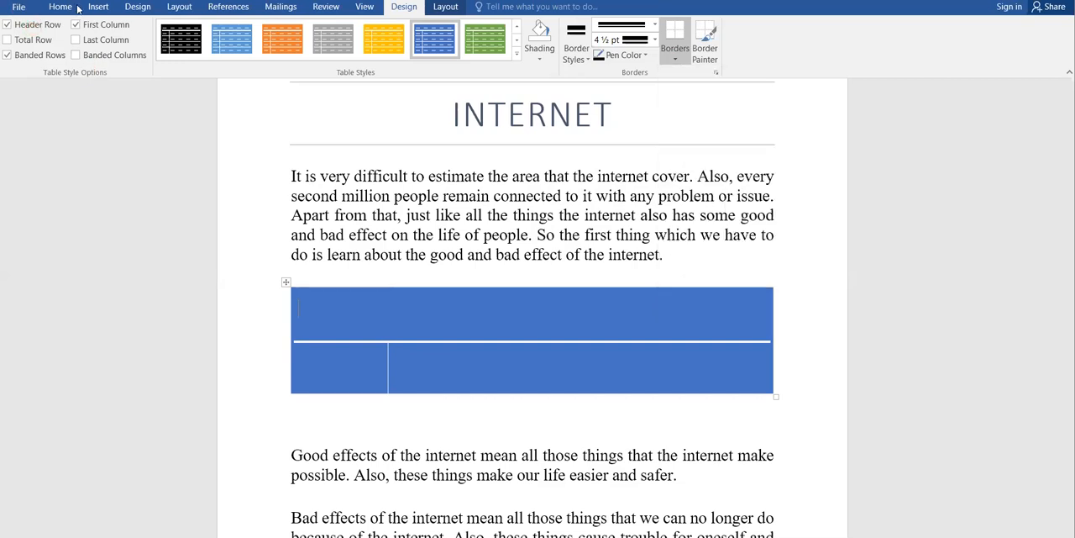
left_click(63, 6)
left_click(99, 7)
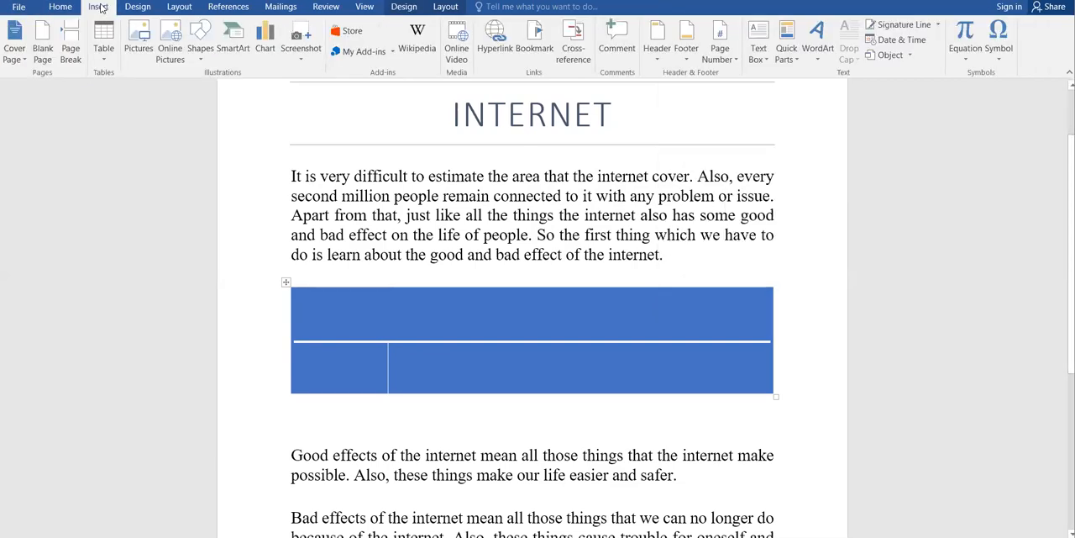
Step: Delete the whole blue table and remove the extra empty line left below the first paragraph
left_click(284, 286)
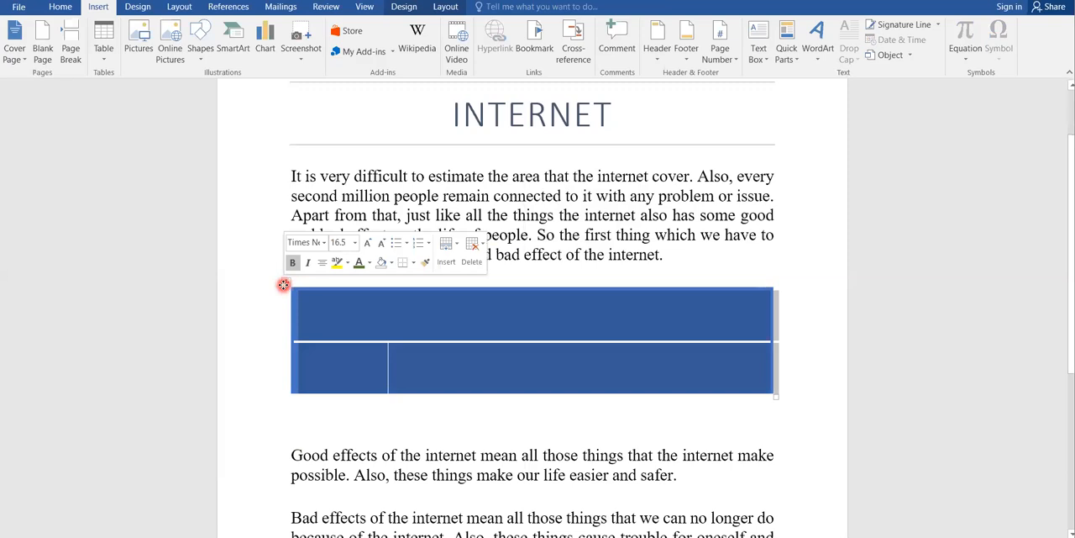
left_click(284, 285)
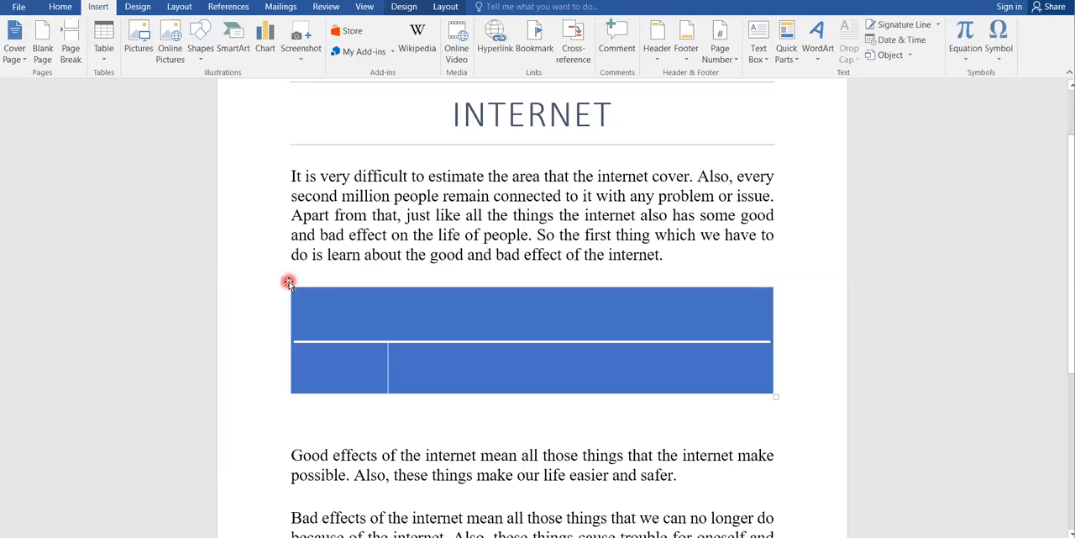
right_click(287, 282)
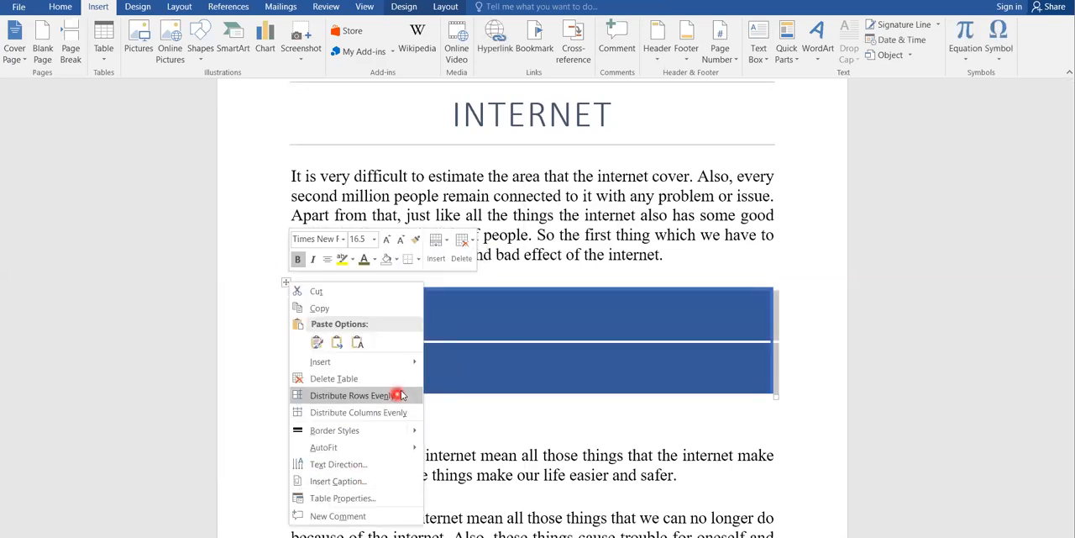
left_click(334, 379)
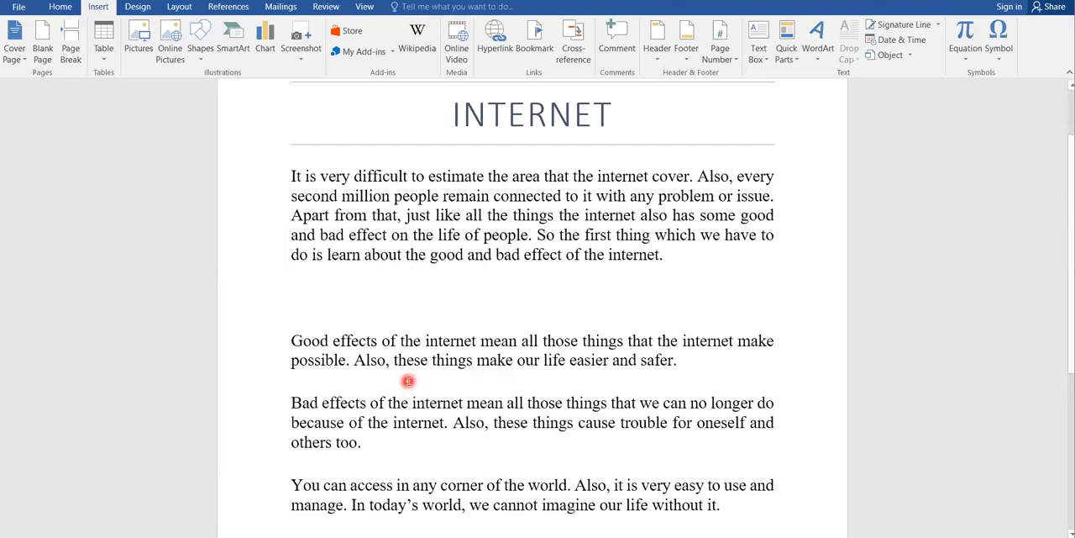
key("BackSpace")
Step: Insert the Basic Components of Computer picture from the Downloads folder below the first paragraph
left_click(242, 303)
left_click(132, 53)
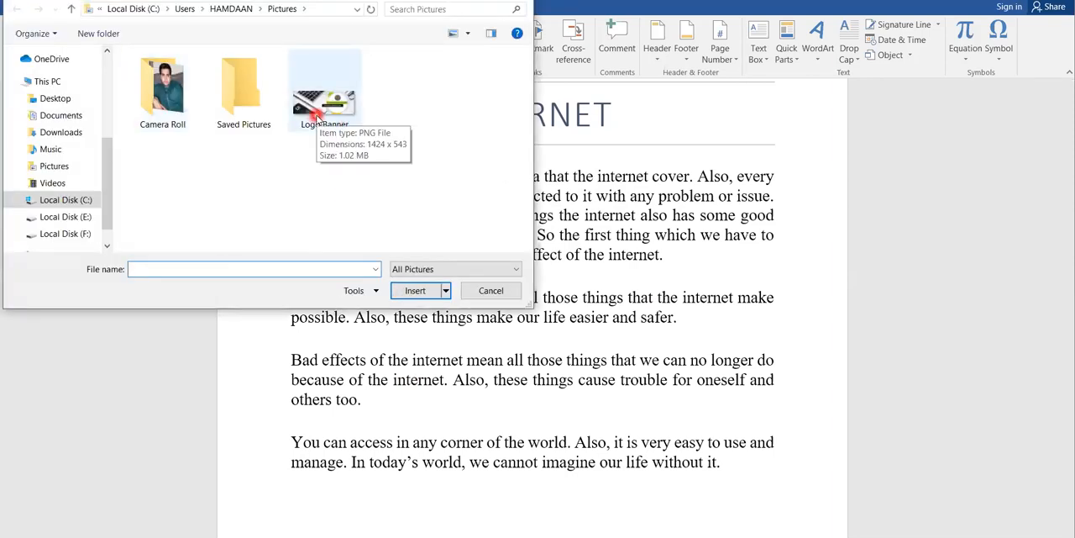
left_click(59, 132)
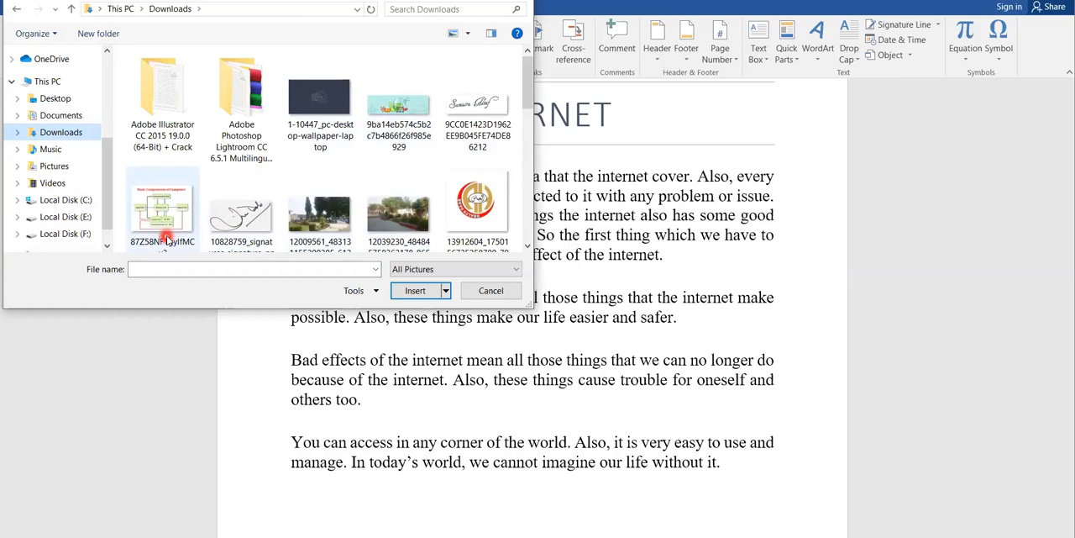
left_click(166, 239)
left_click(412, 291)
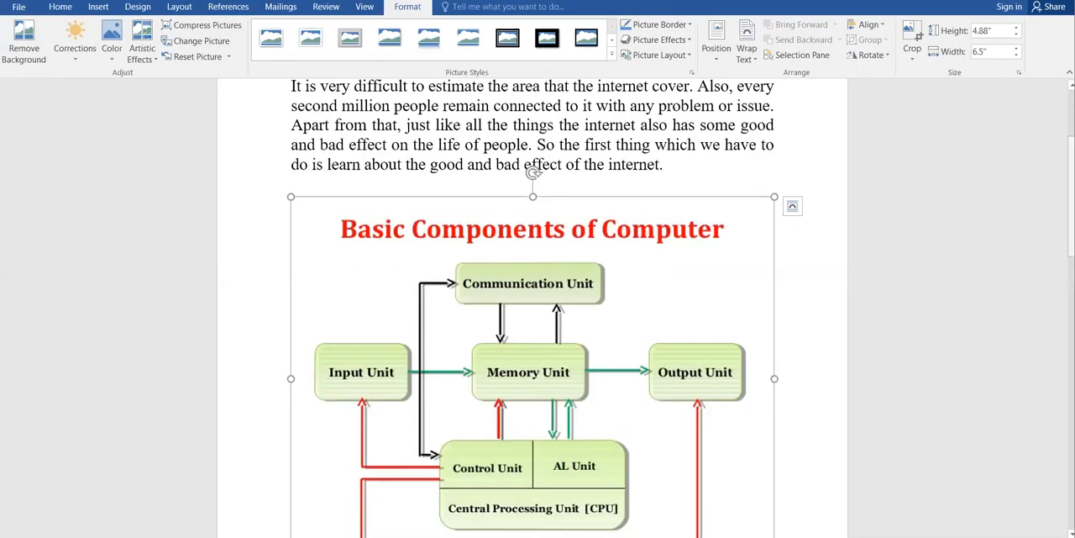
Step: Preview the brightness and contrast corrections, recolouring options and artistic effects available for the inserted diagram
left_click_drag(1072, 200, 1071, 223)
left_click(442, 218)
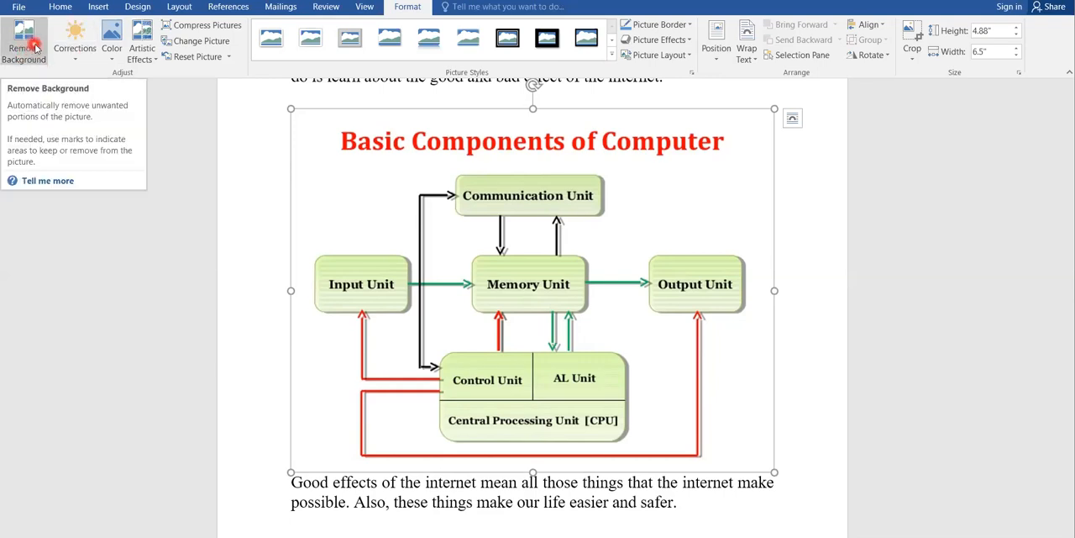
left_click(82, 62)
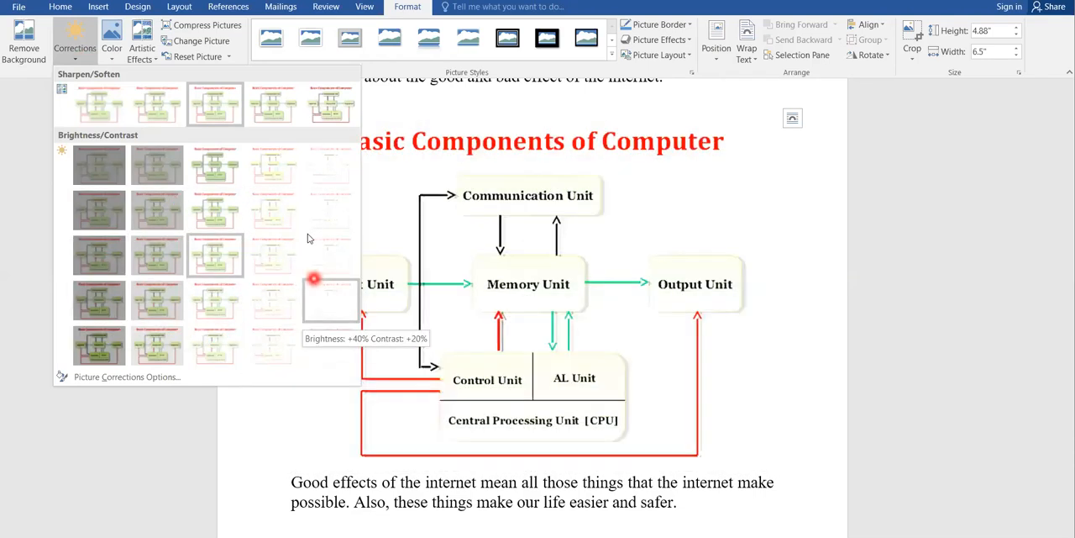
left_click(113, 58)
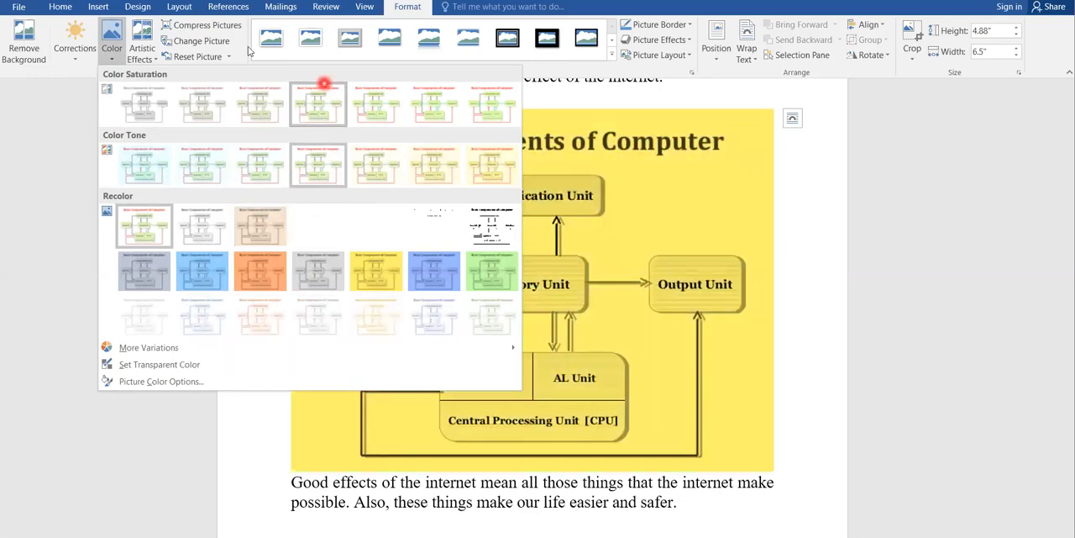
left_click(145, 52)
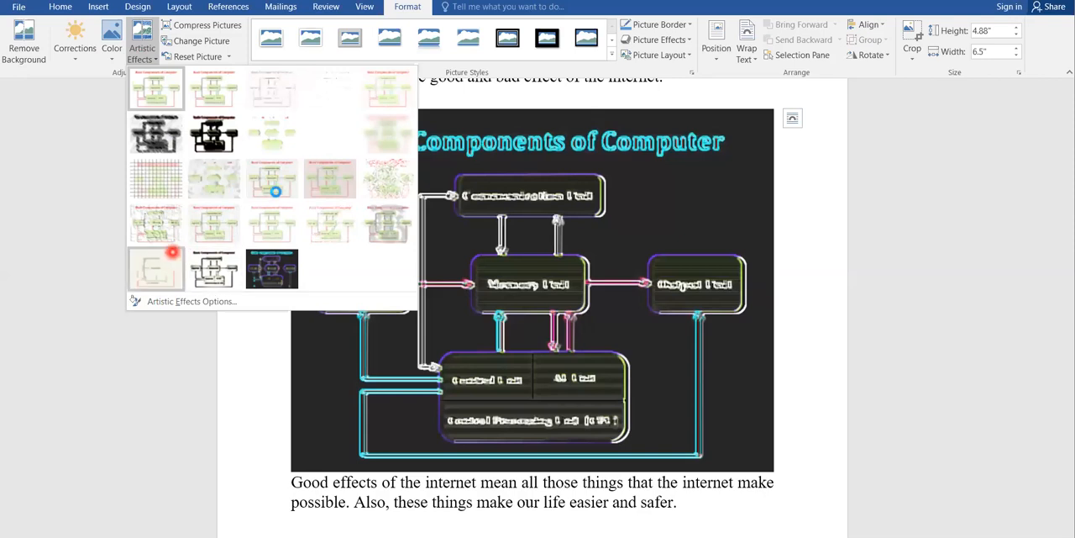
left_click(148, 38)
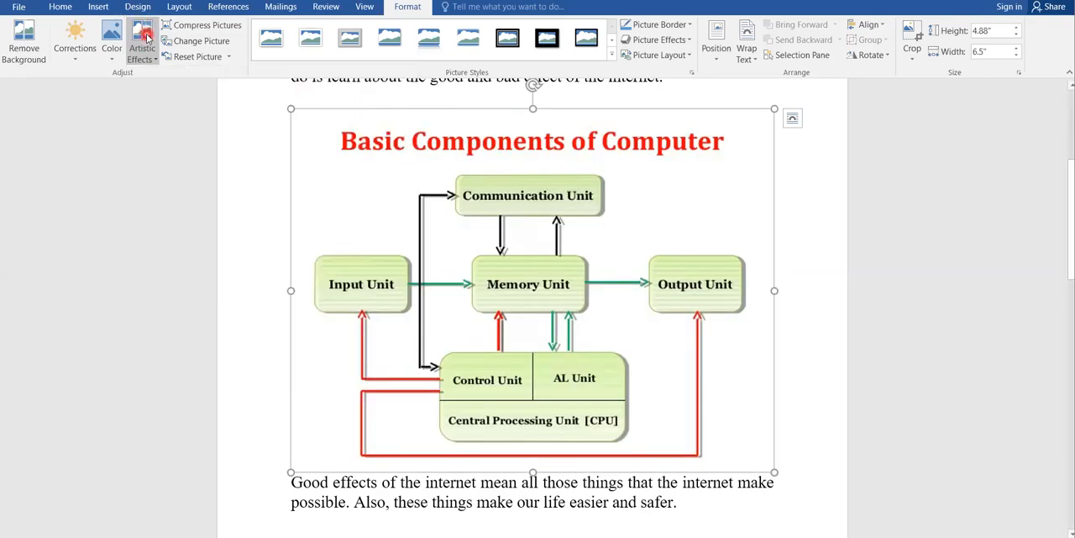
left_click(224, 59)
left_click(202, 40)
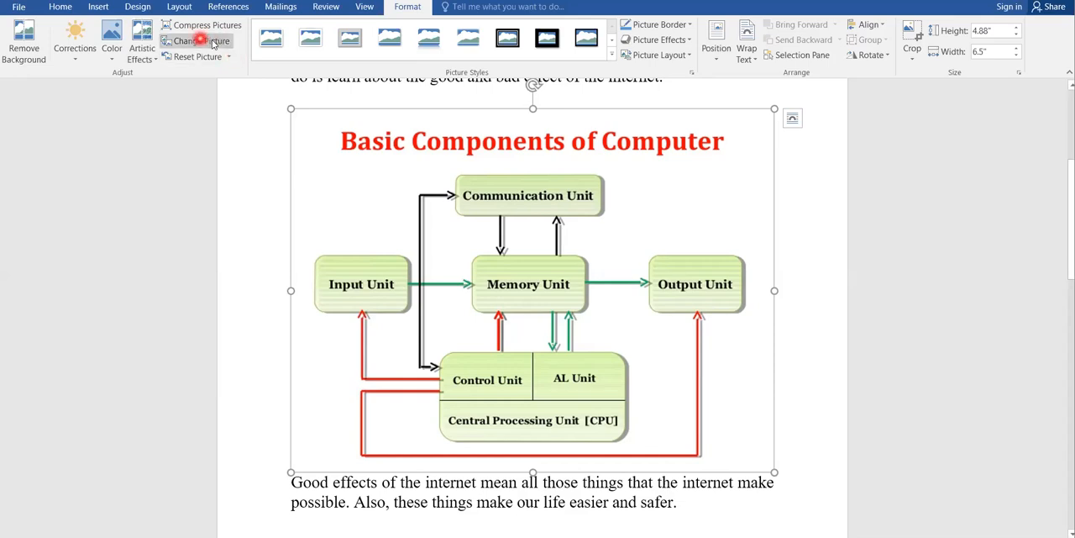
Step: Try white frame, metal frame, drop shadow and reflection picture styles on the diagram
left_click(273, 40)
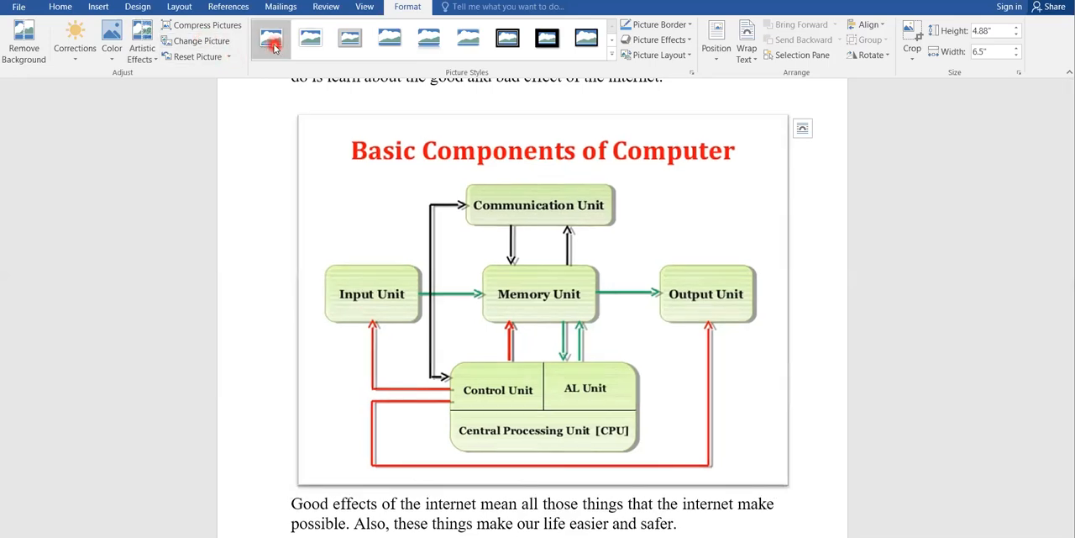
left_click(351, 44)
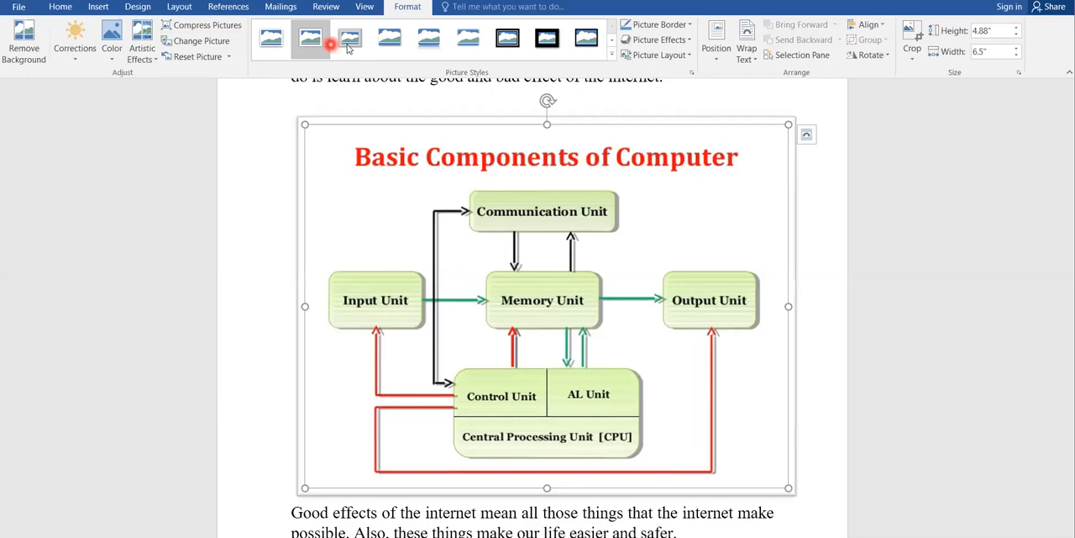
left_click(390, 40)
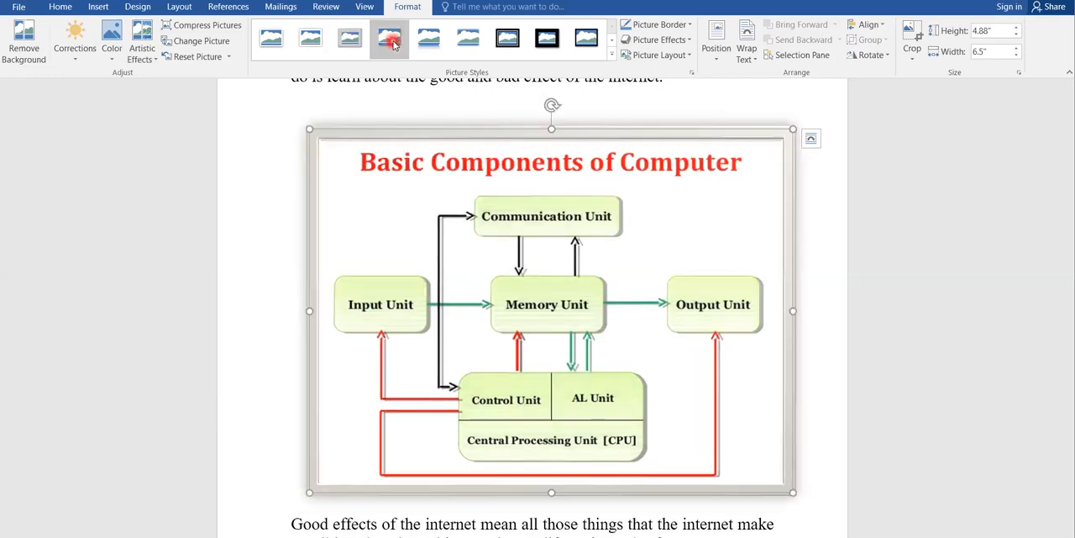
left_click(441, 41)
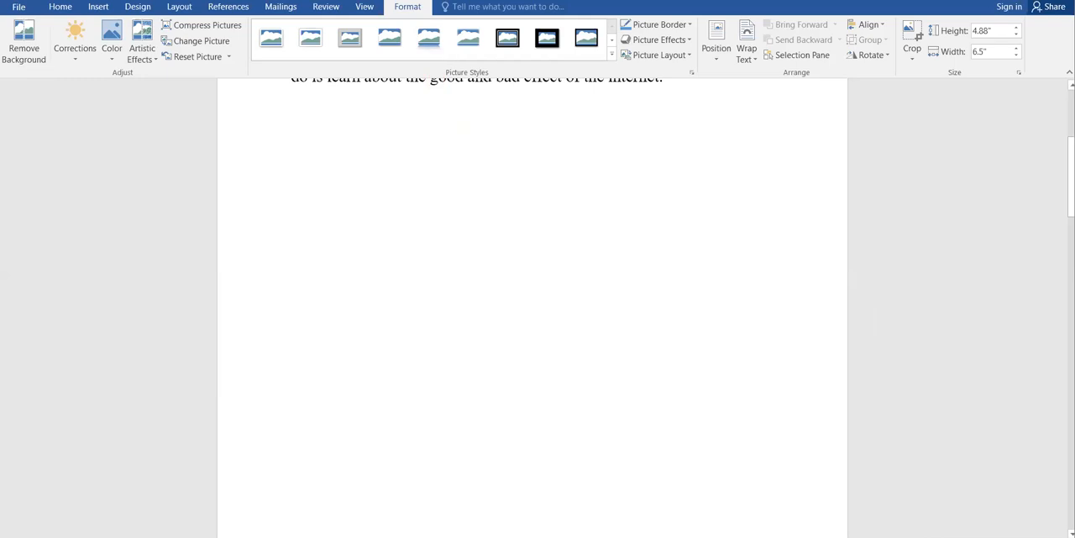
left_click_drag(1067, 160, 1056, 291)
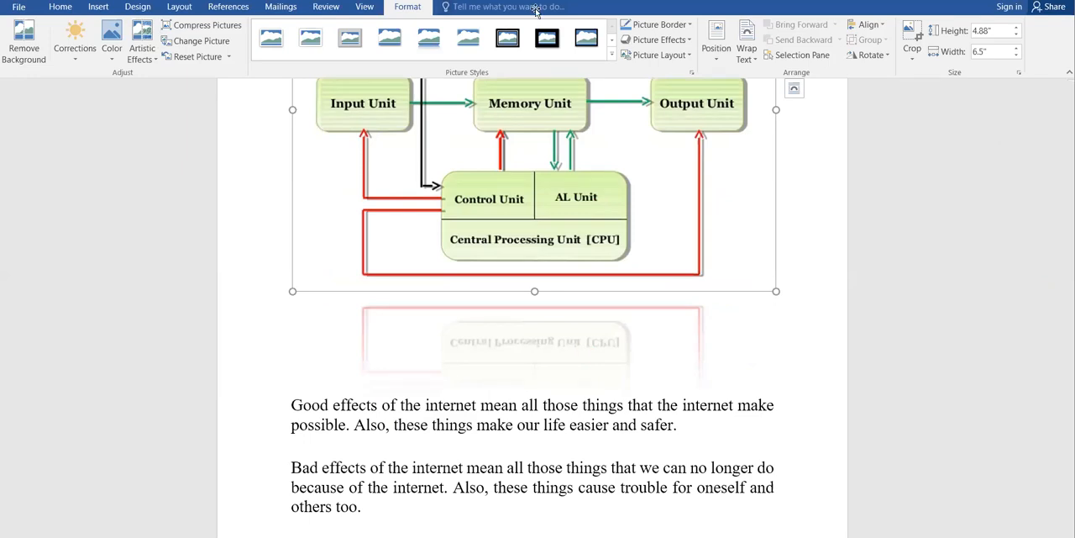
Step: Try black-framed picture styles on the diagram, ending with the Beveled Oval, Black style
left_click(551, 41)
left_click(596, 56)
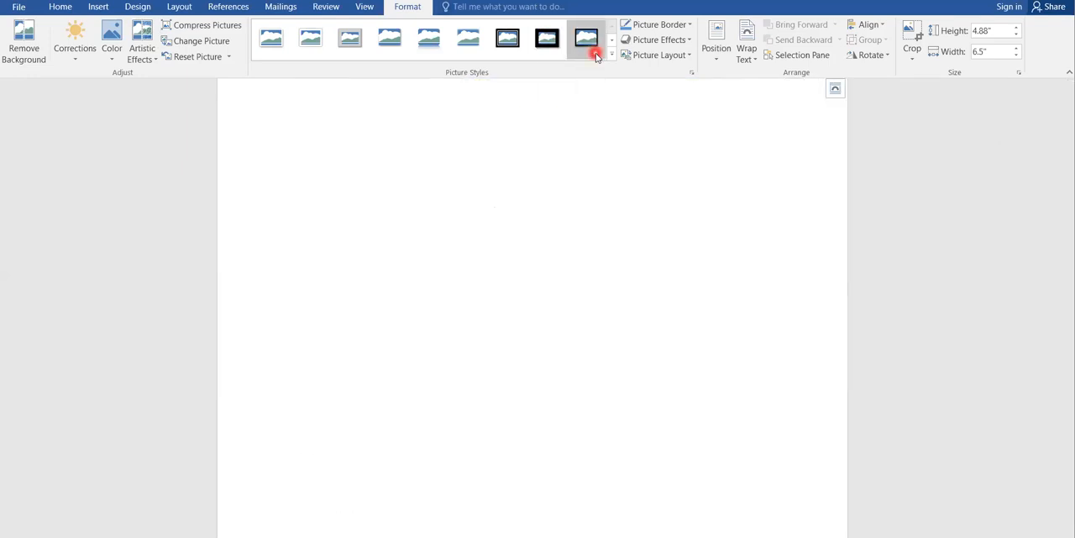
left_click(611, 40)
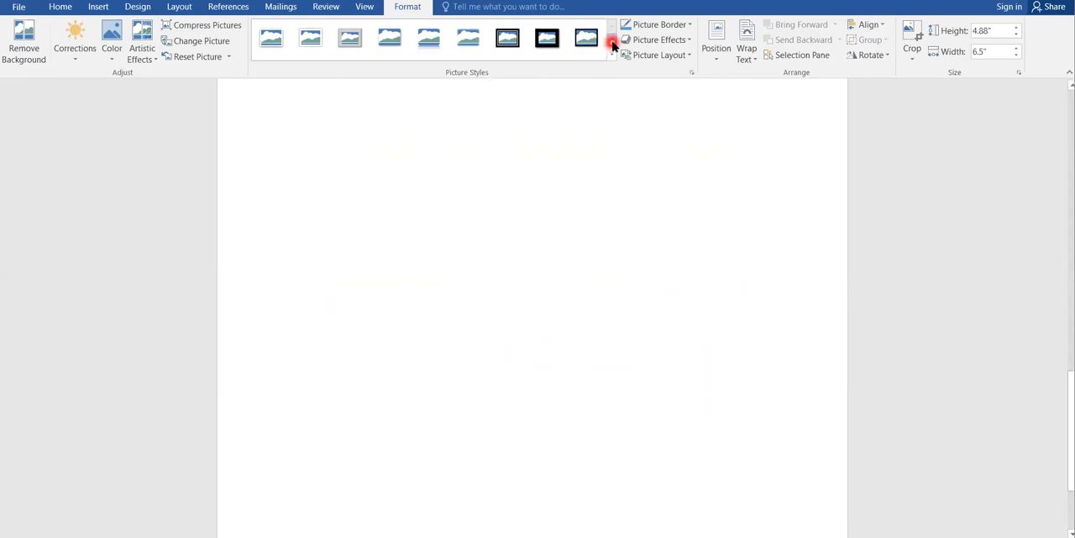
left_click(493, 34)
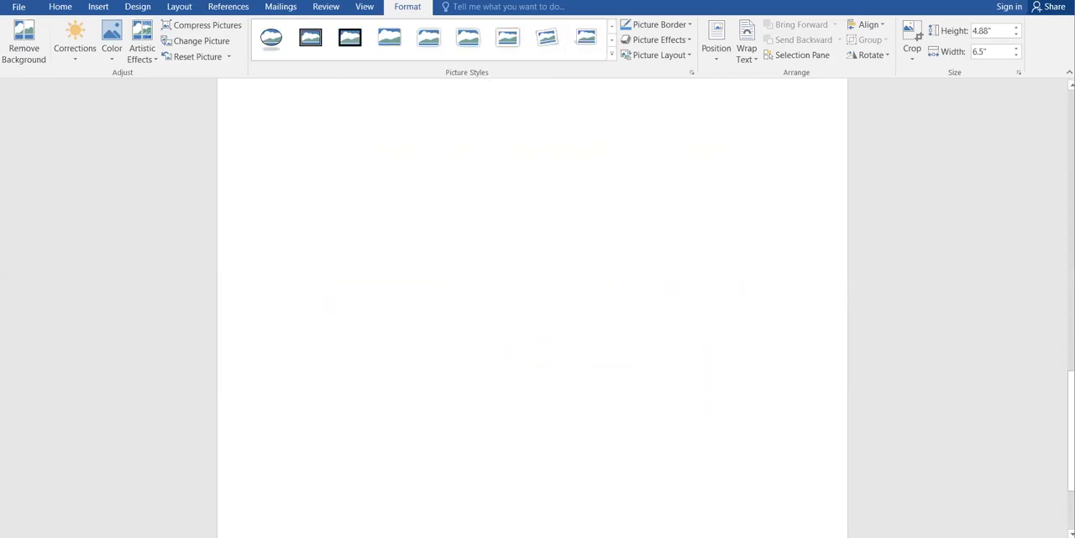
left_click_drag(1071, 395, 1071, 163)
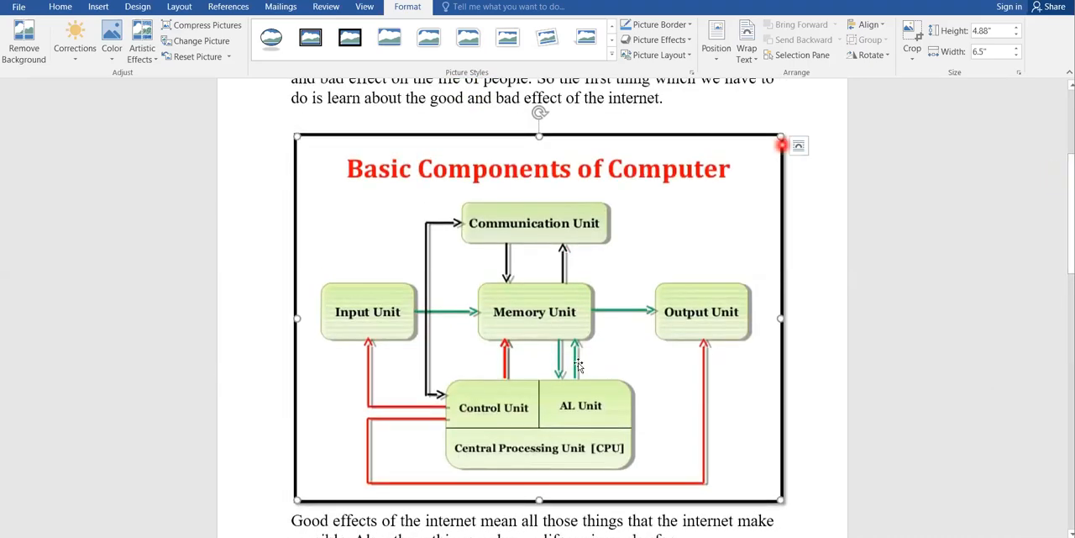
left_click(272, 48)
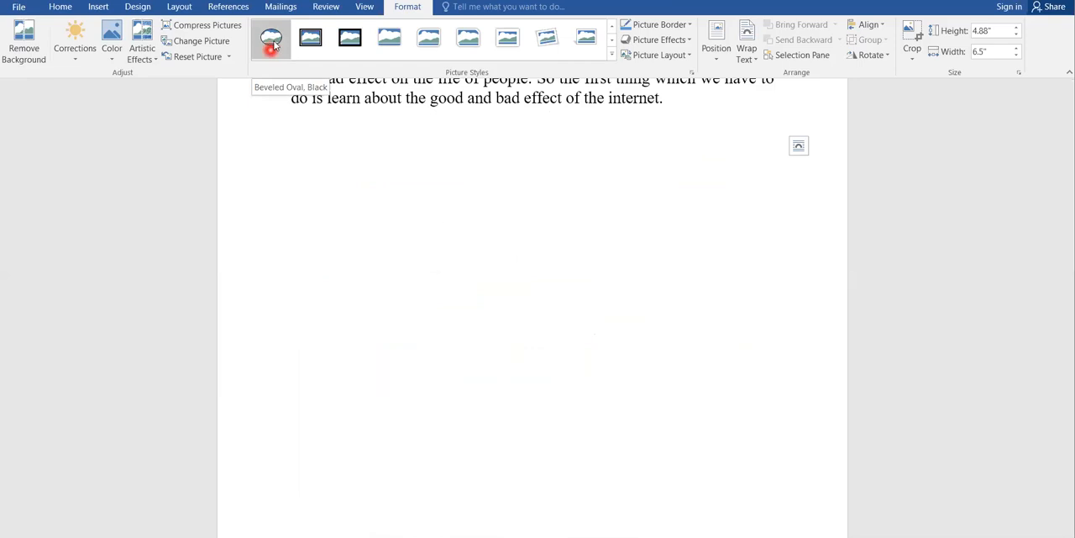
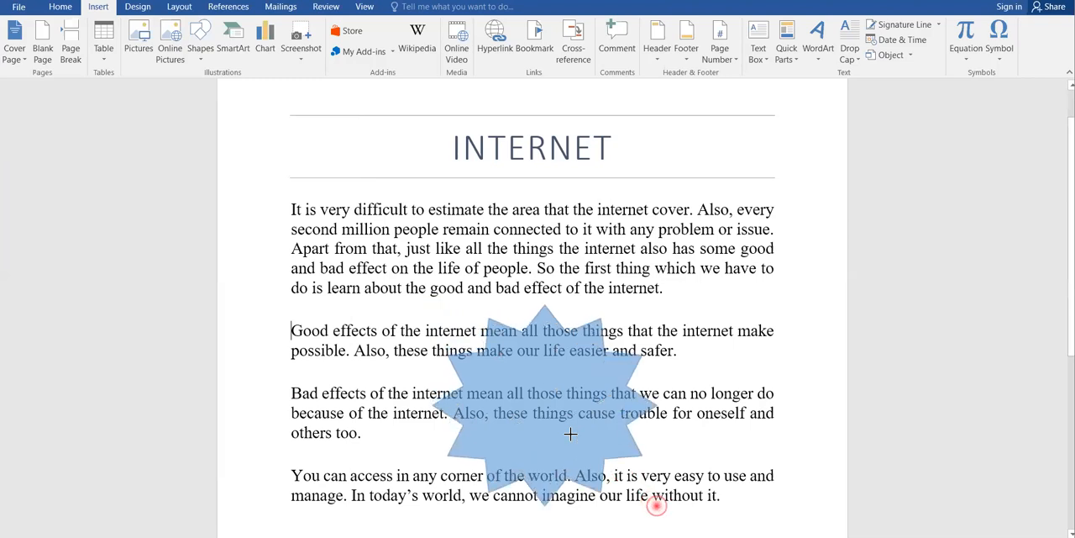
Step: Draw a 12-point star about 2.7 by 3.02 inches over the paragraphs and try inline, behind-text, in-front and top-and-bottom wrapping
left_click_drag(555, 366, 544, 365)
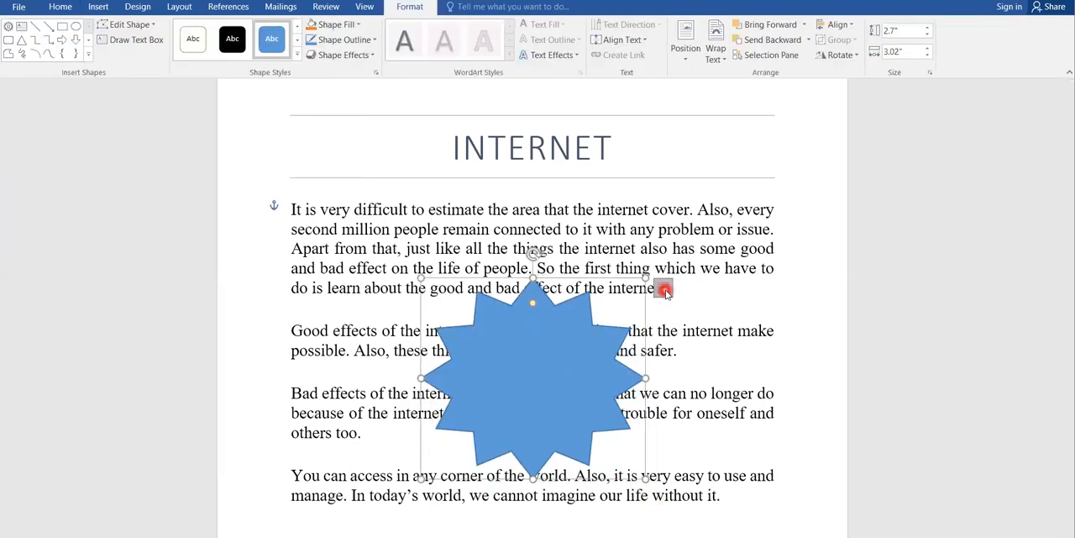
left_click(664, 289)
left_click(704, 327)
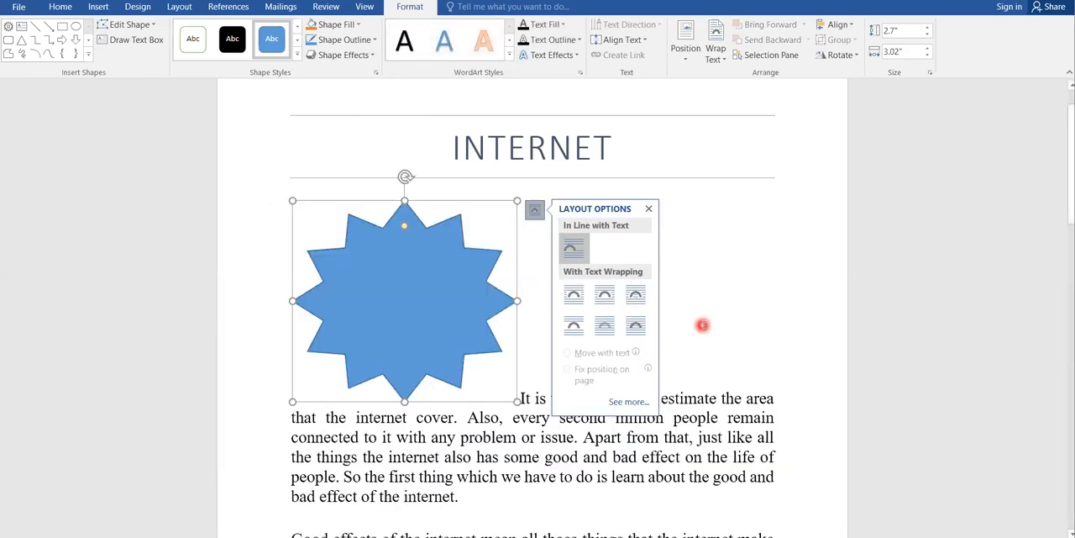
left_click(608, 326)
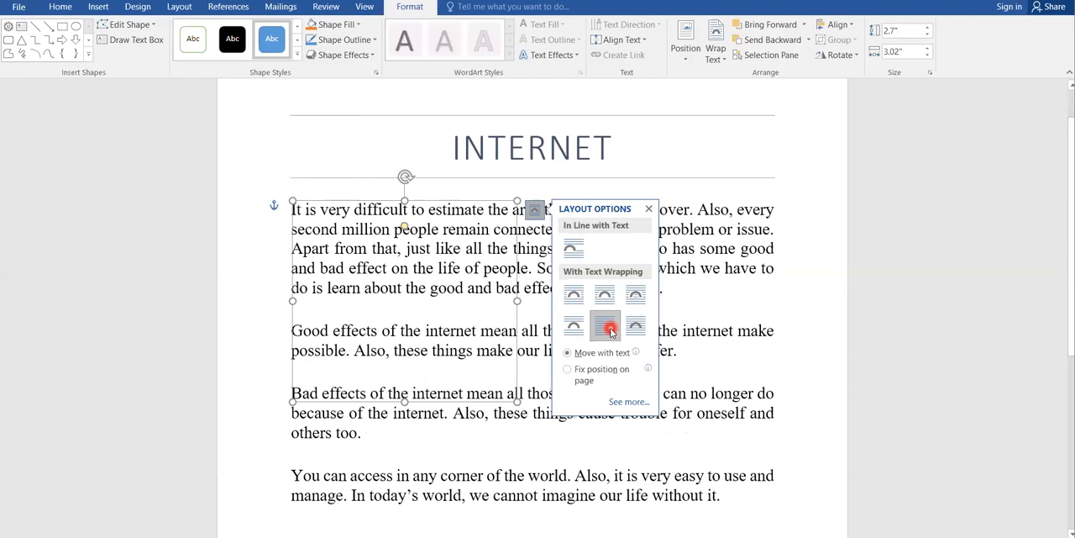
left_click(634, 328)
left_click(576, 328)
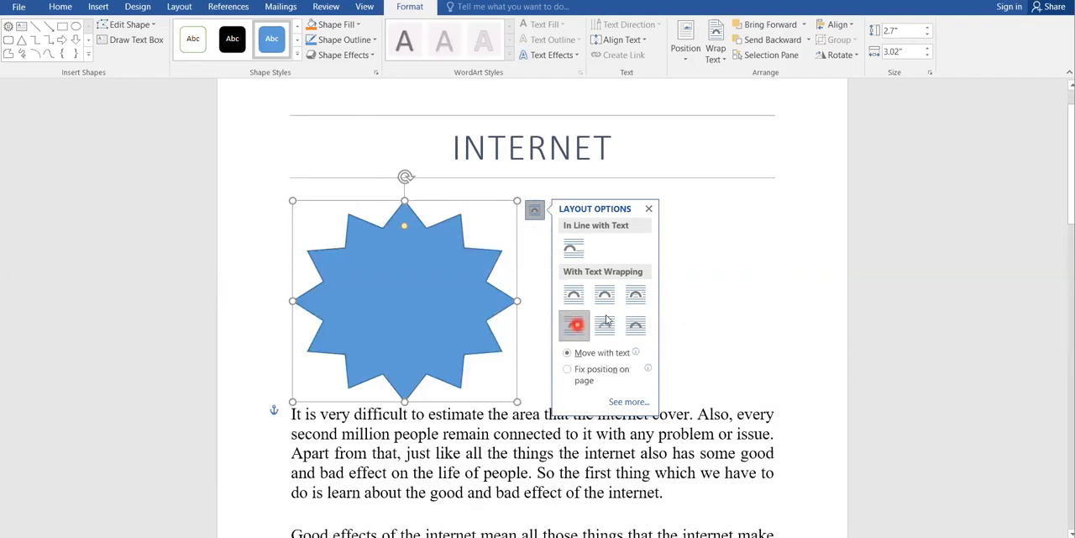
Step: Try tight, through and square wrapping on the star, ending with In Line with Text
left_click(604, 294)
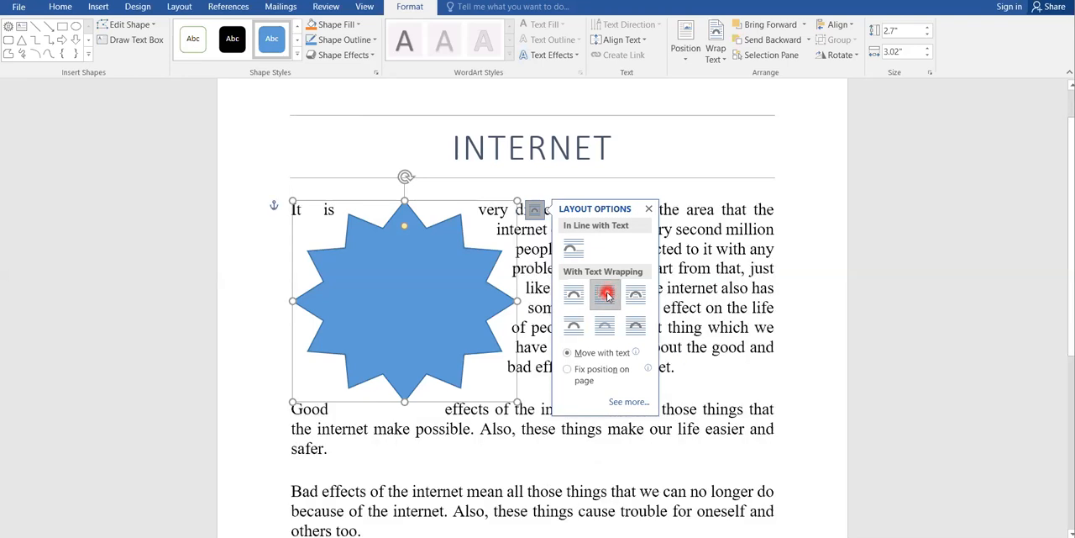
left_click(636, 295)
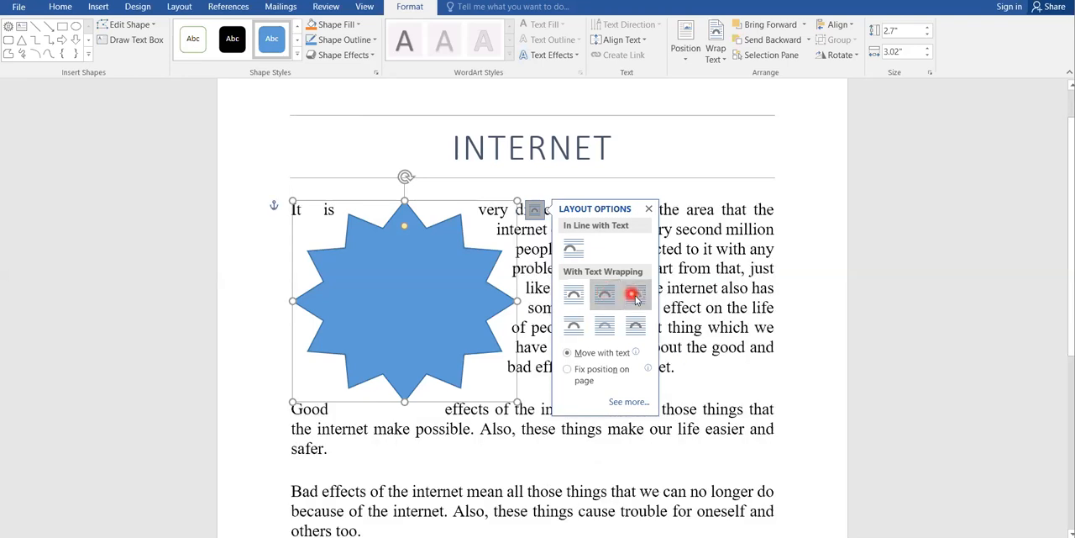
left_click(561, 296)
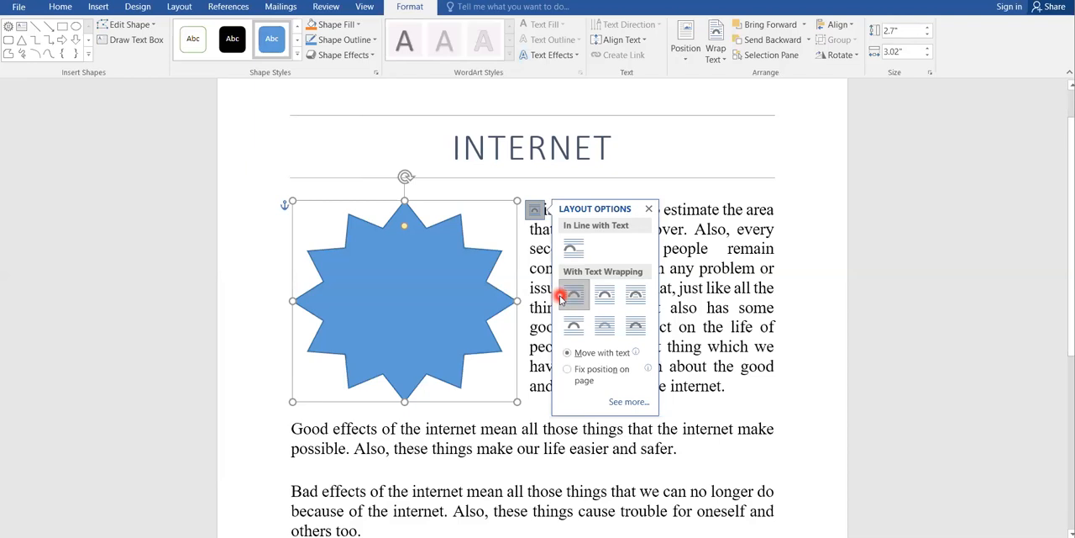
left_click(574, 250)
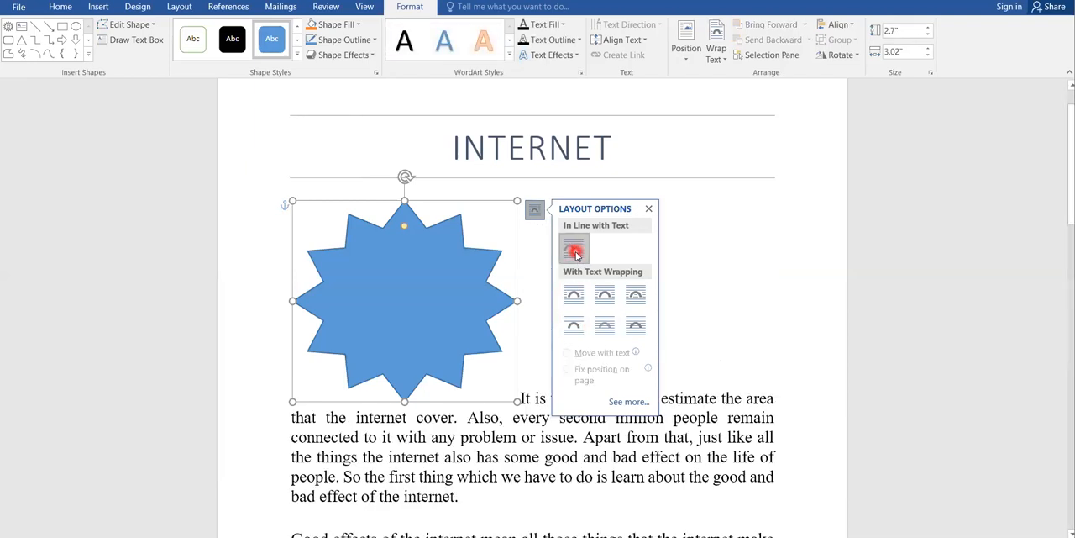
left_click(648, 208)
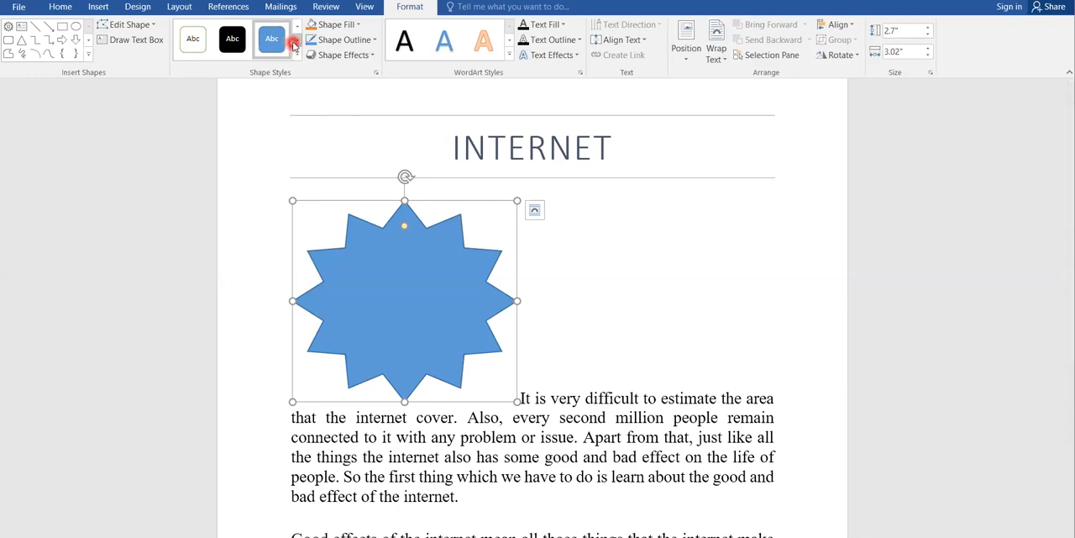
Step: Preview fill colours for the star and set its outline to Black, Text 1, Lighter 5%
left_click(356, 24)
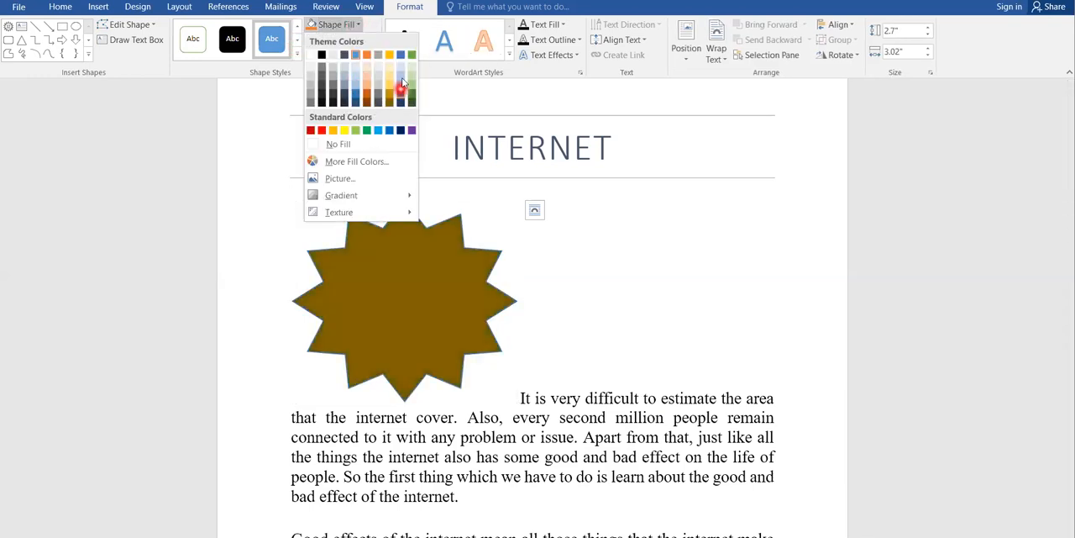
left_click(363, 32)
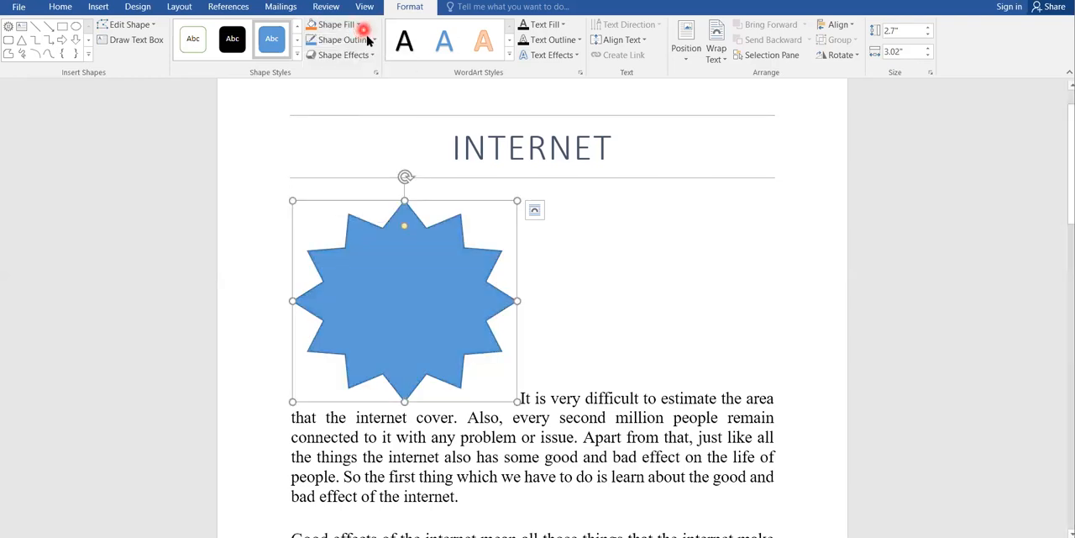
left_click(373, 39)
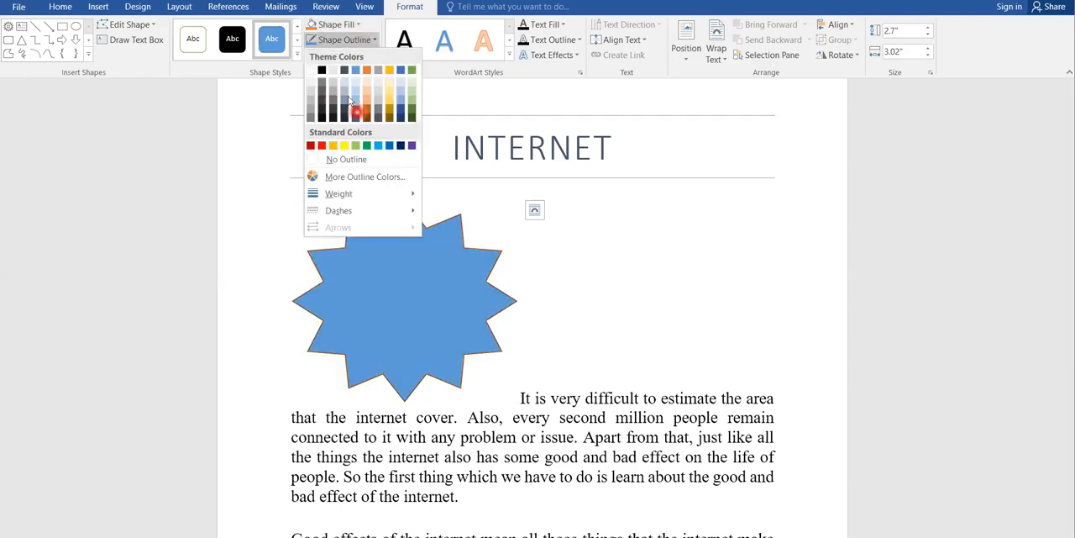
left_click(325, 120)
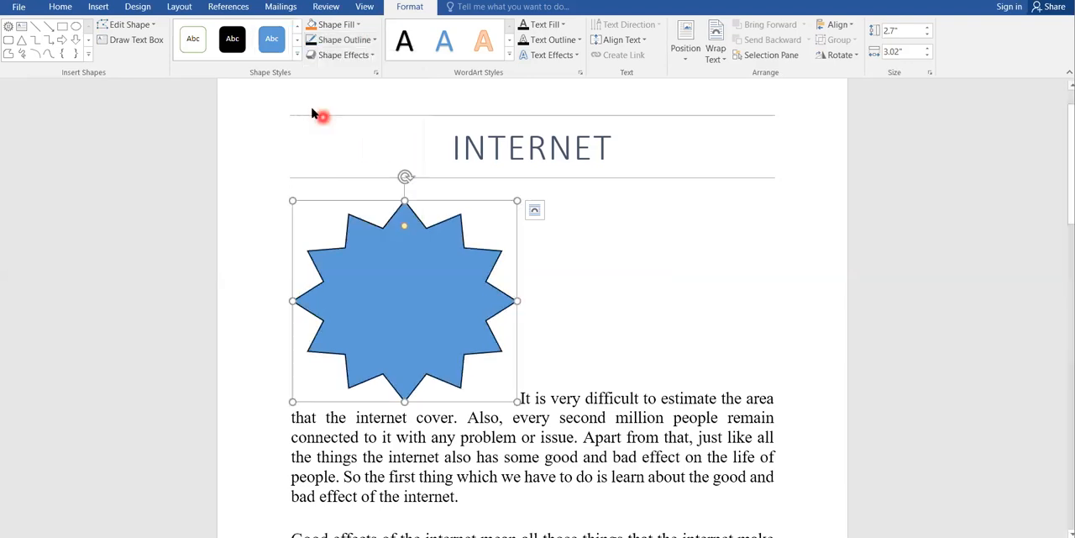
Step: Delete the star shape from the document
left_click(99, 8)
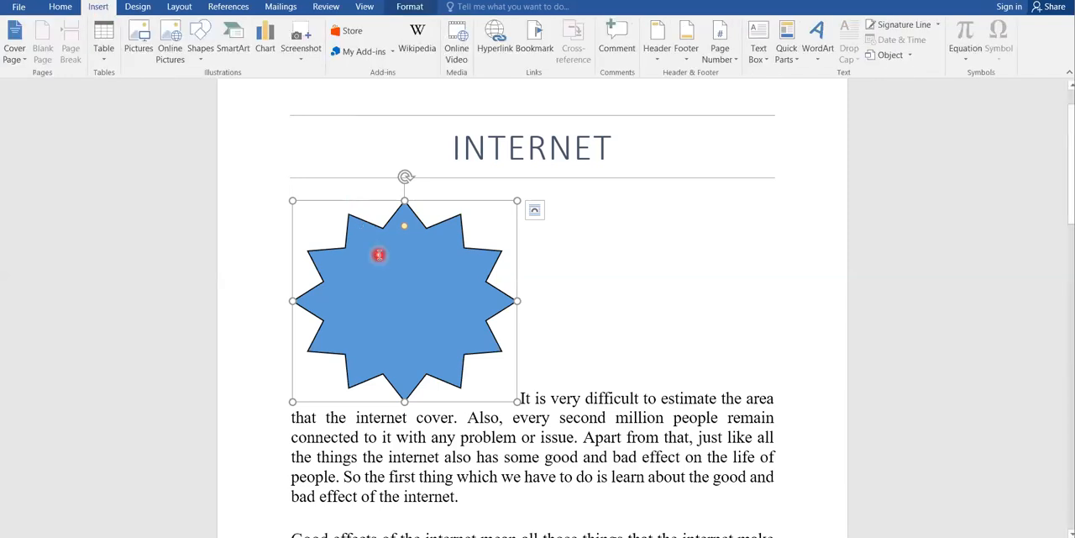
key("Delete")
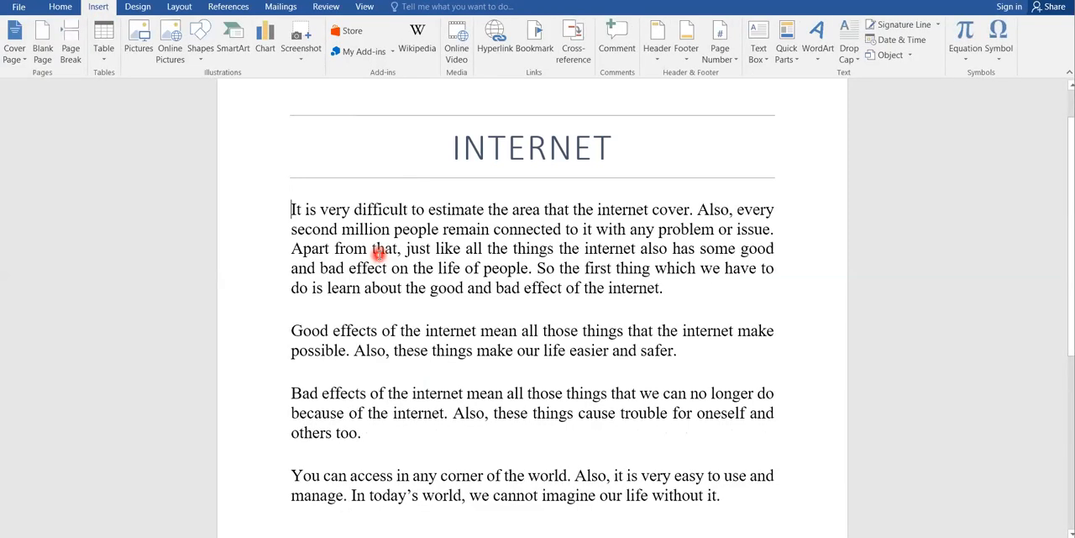
Step: Examine the List, Process, Cycle, Hierarchy, Relationship and Matrix layouts available for a SmartArt graphic
left_click(233, 52)
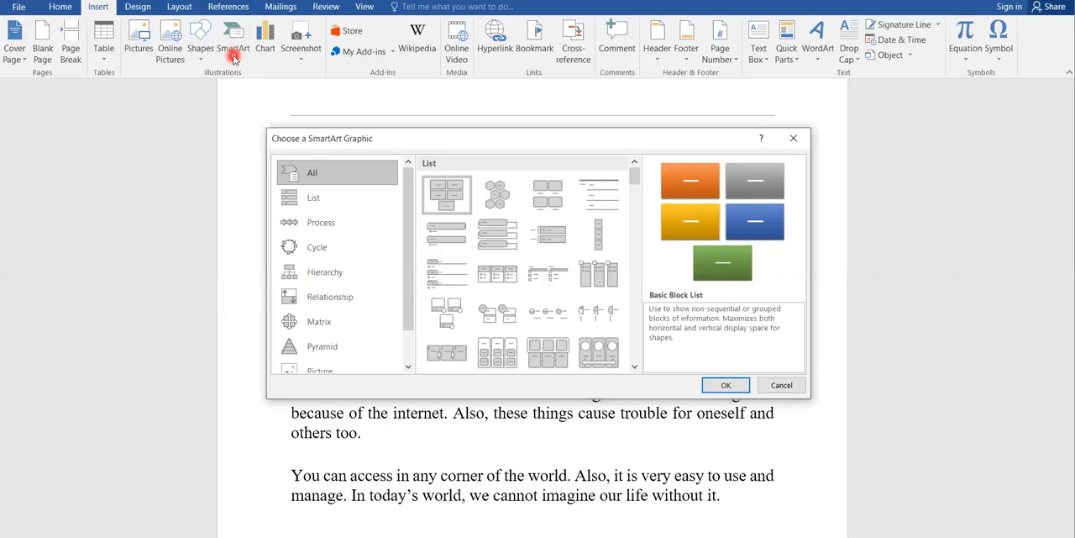
left_click(336, 197)
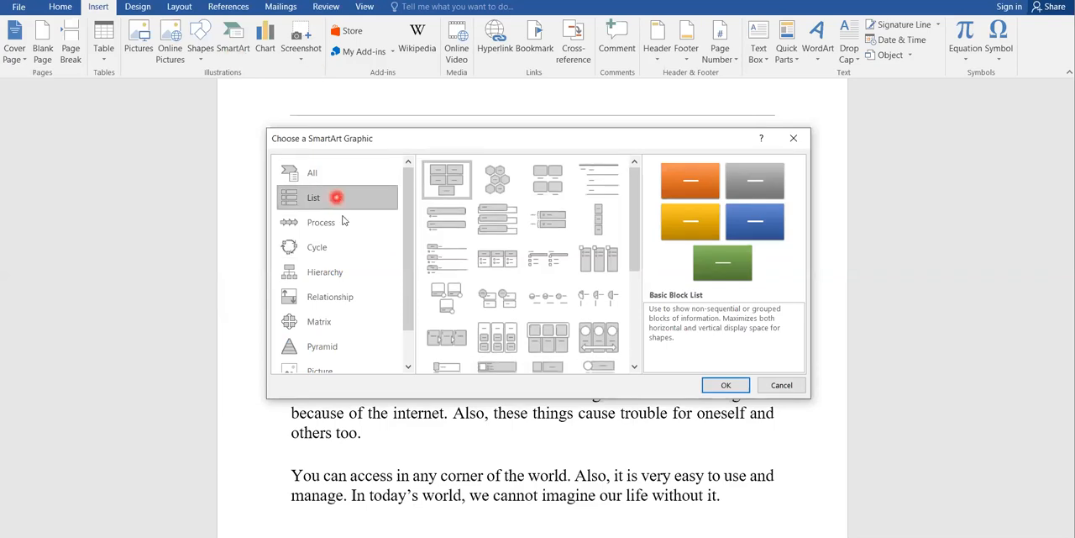
left_click(334, 244)
left_click(336, 224)
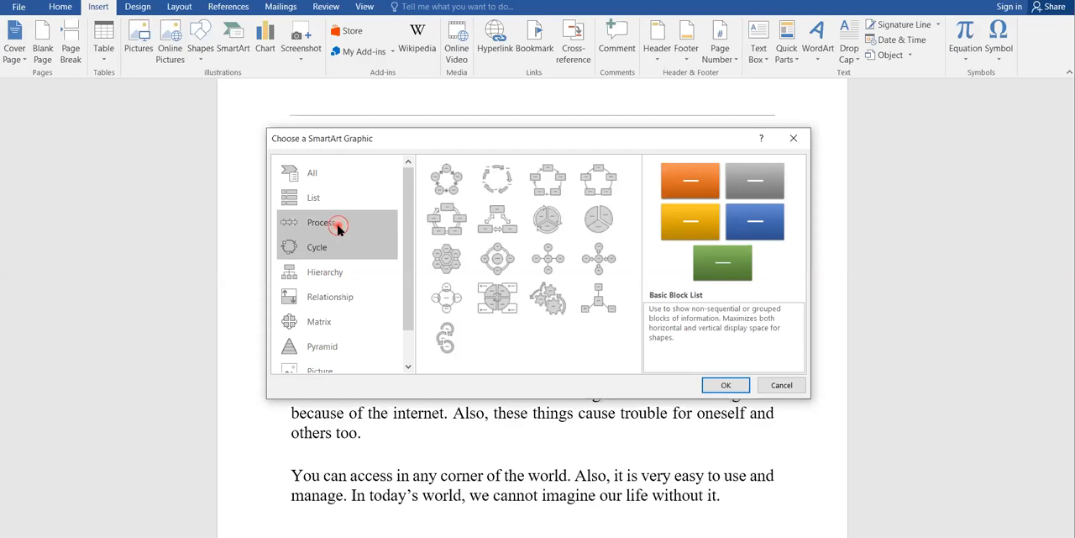
left_click(336, 245)
left_click(335, 275)
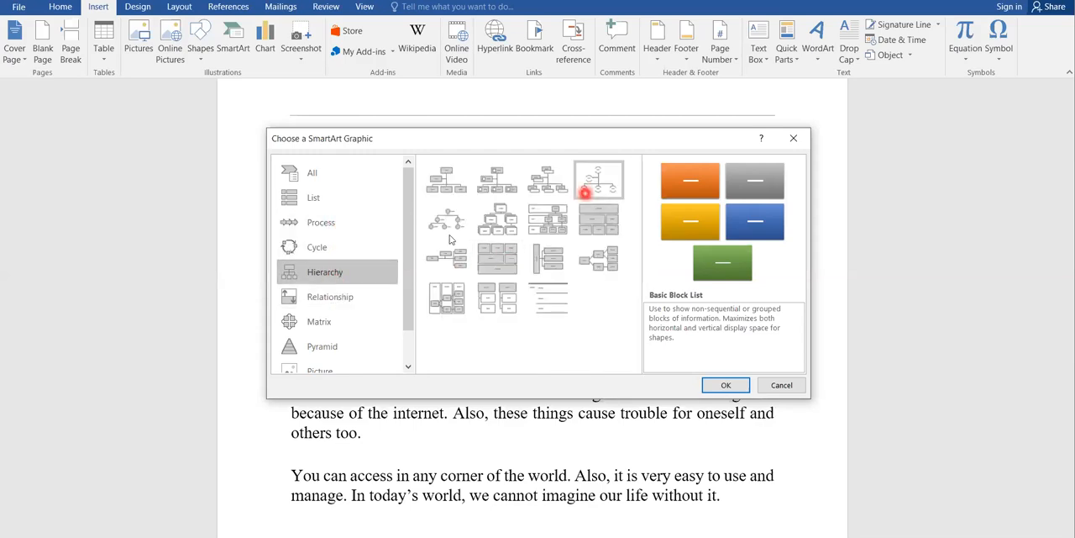
left_click(302, 321)
left_click(319, 296)
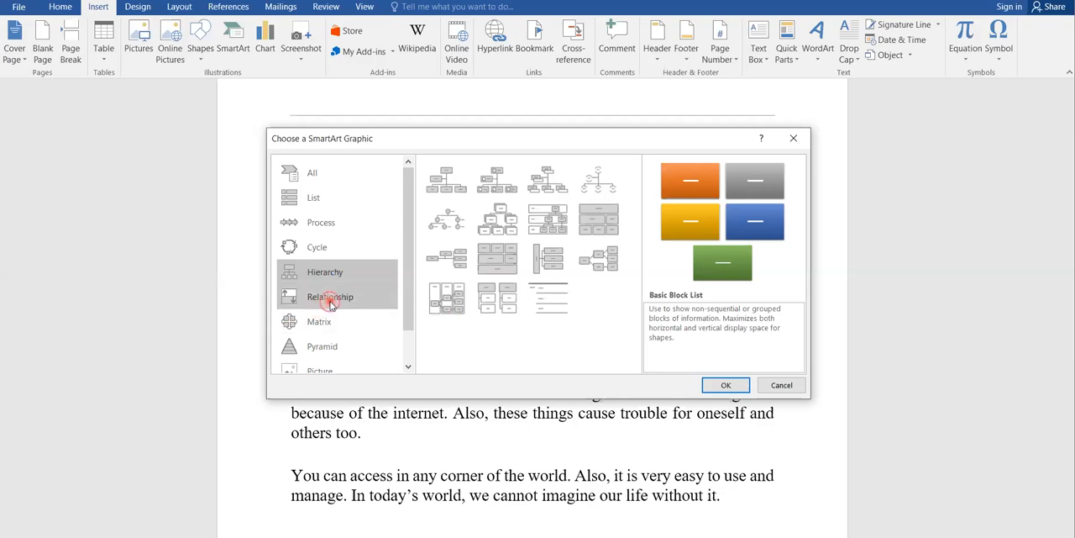
left_click(323, 322)
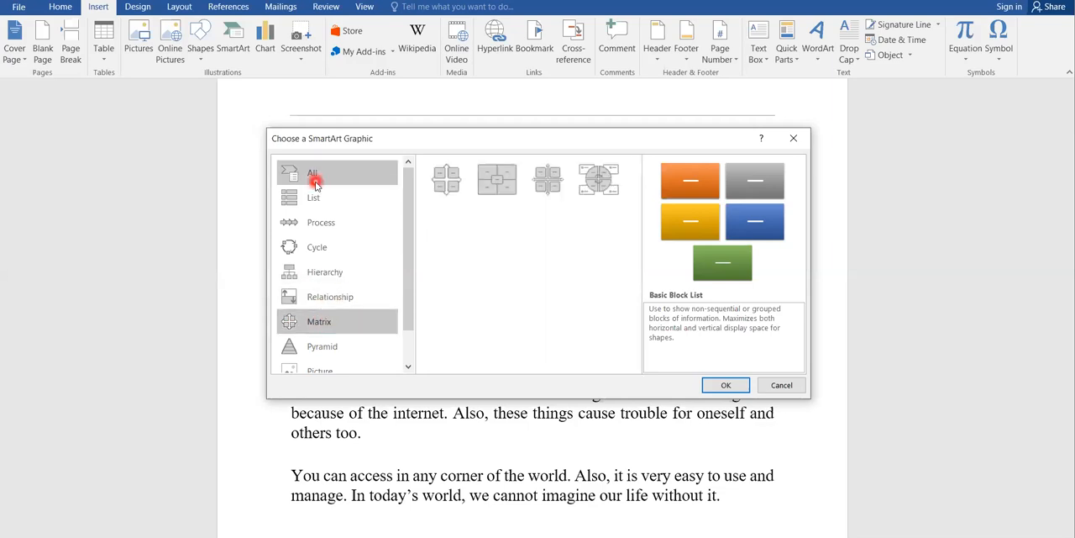
left_click(324, 196)
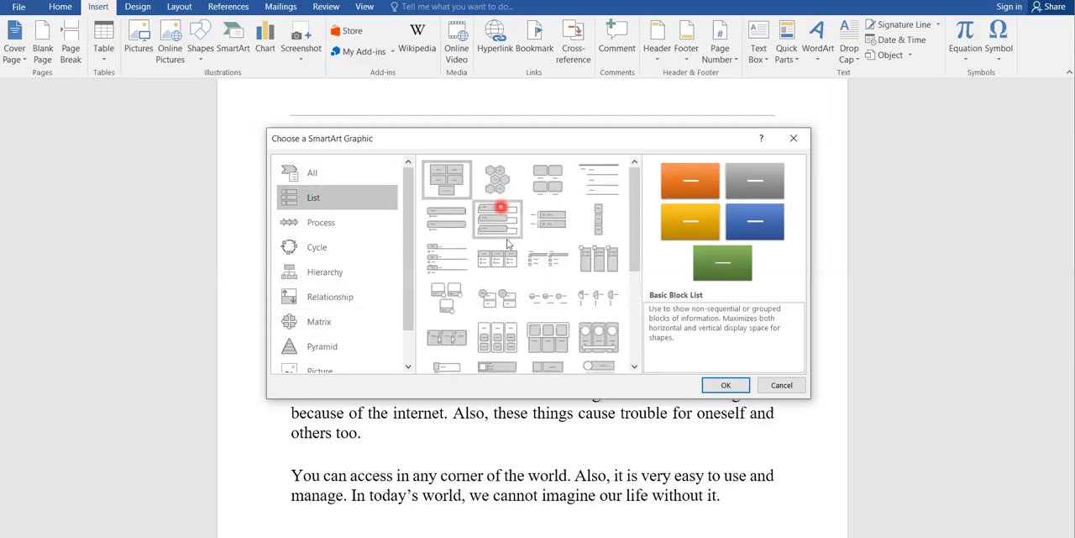
left_click(357, 225)
left_click(356, 195)
Step: Insert a Process Arrows SmartArt graphic from the Process category before the first paragraph
left_click(336, 220)
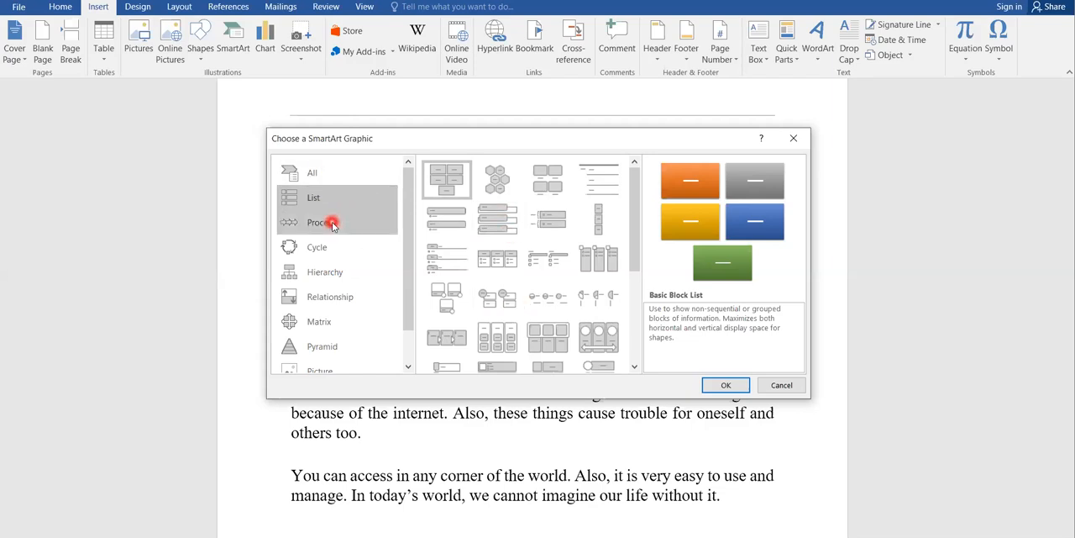
left_click(601, 249)
left_click(537, 215)
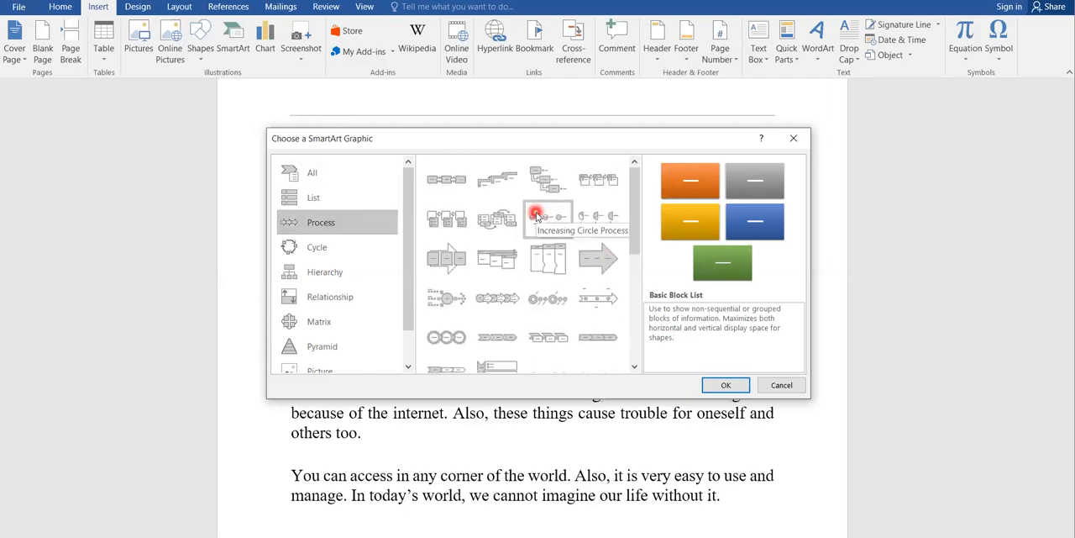
left_click(494, 299)
left_click(726, 387)
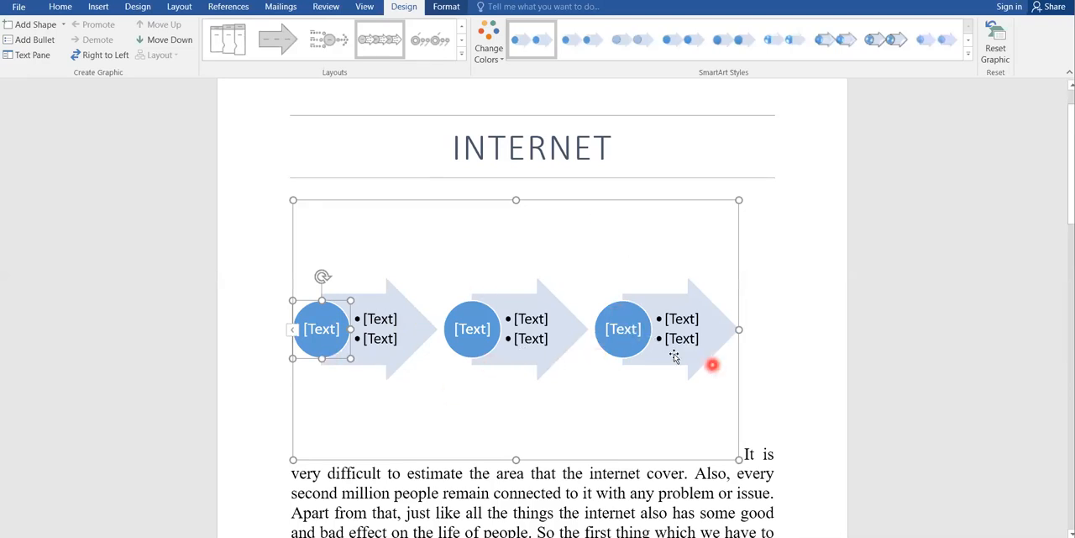
Step: Try several flat and glossy SmartArt styles on the process arrows, ending with the last 3-D scene style in the gallery
left_click(726, 46)
left_click(666, 45)
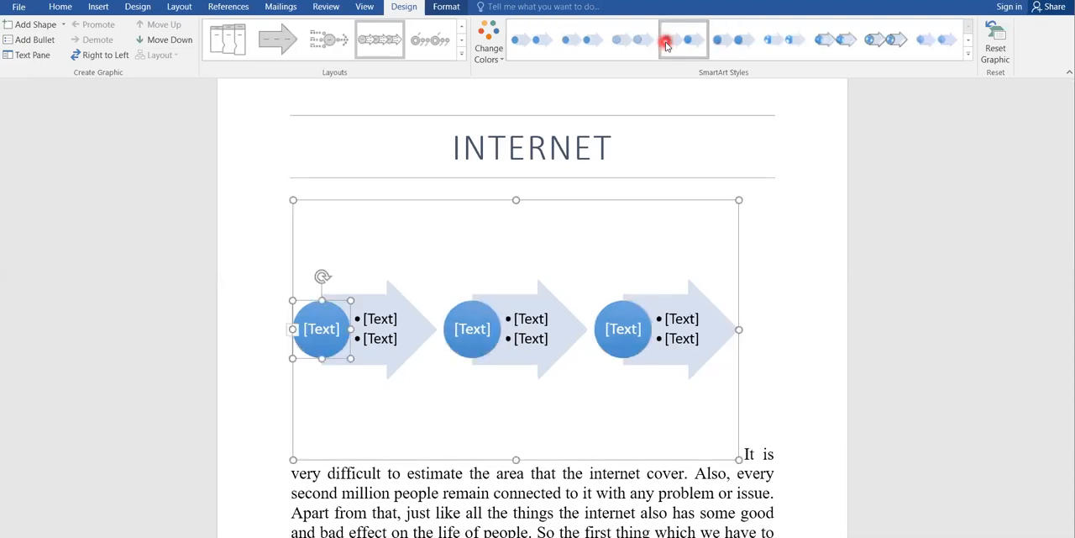
left_click(833, 44)
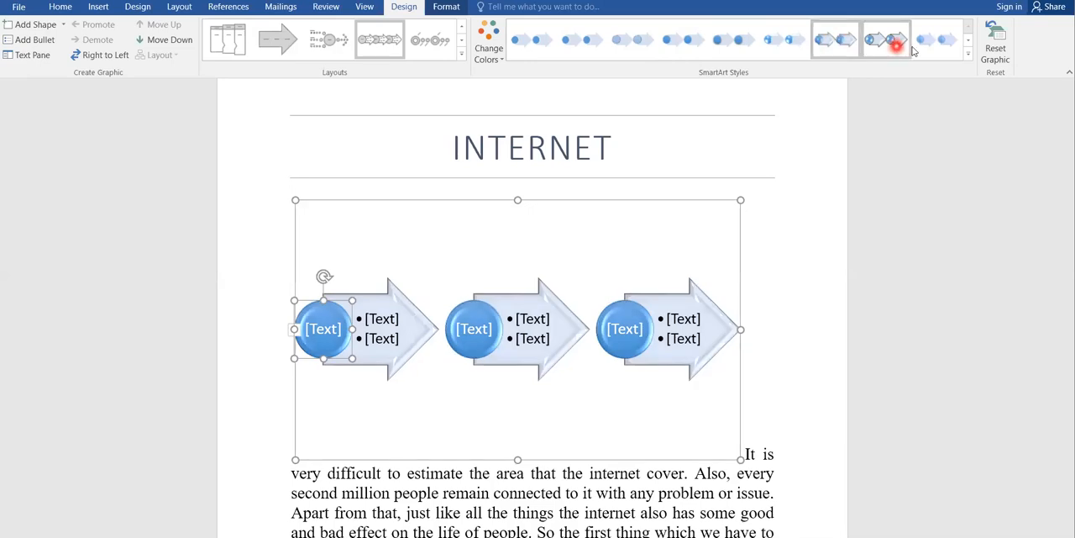
left_click(944, 46)
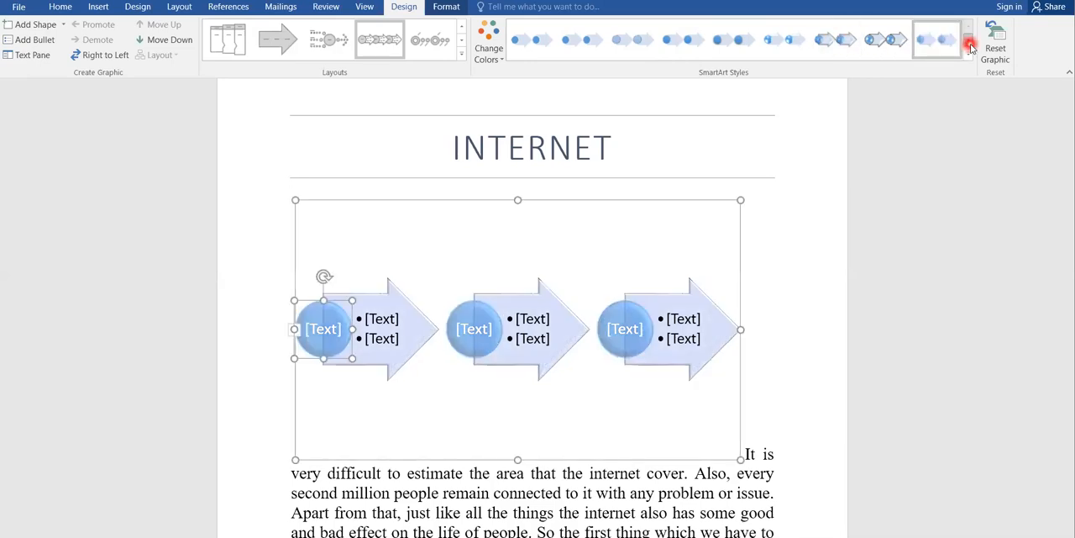
left_click(968, 44)
left_click(745, 47)
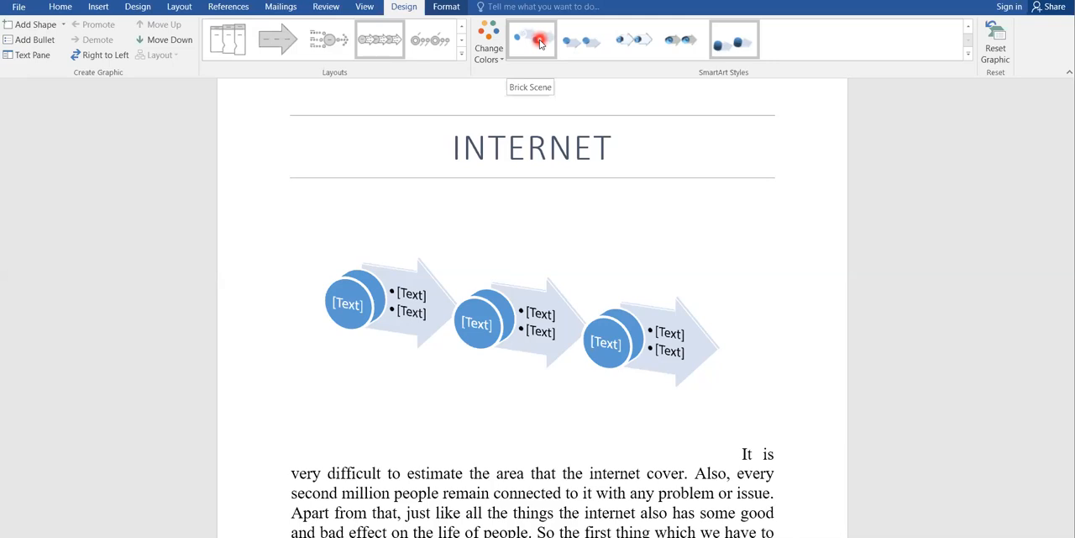
Step: Delete the whole process arrows SmartArt graphic from the document
left_click(489, 228)
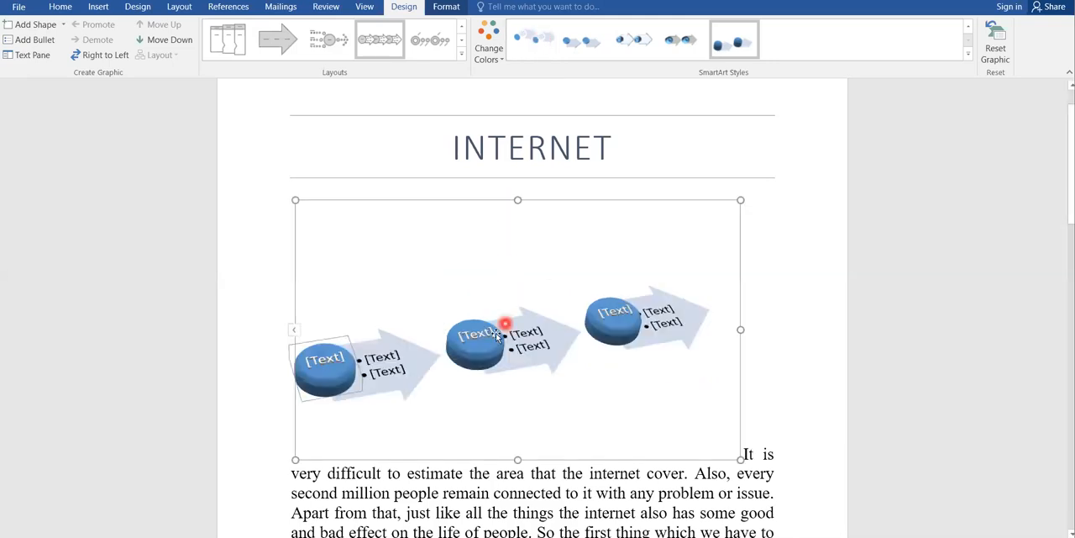
left_click(452, 269)
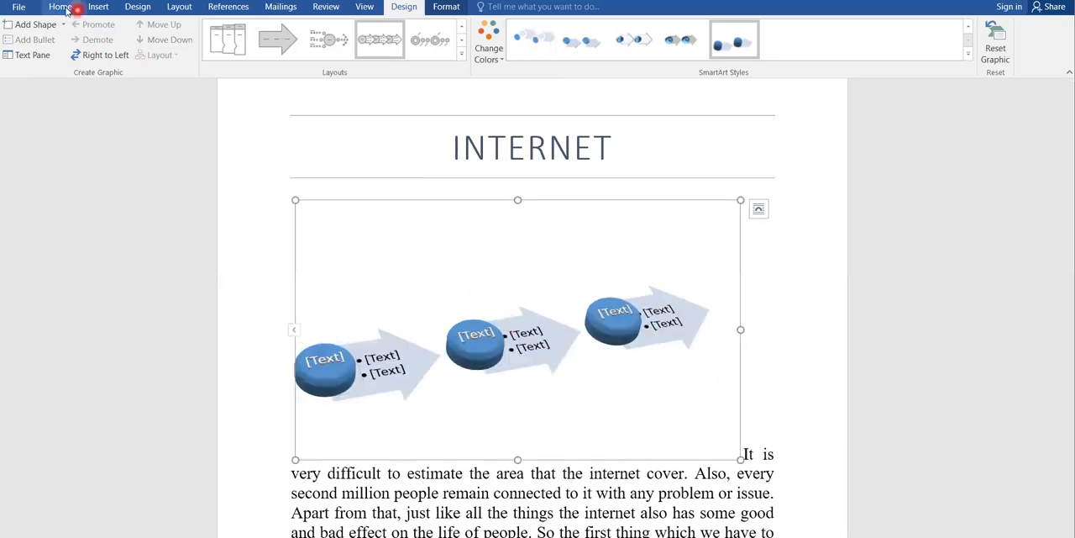
left_click(97, 7)
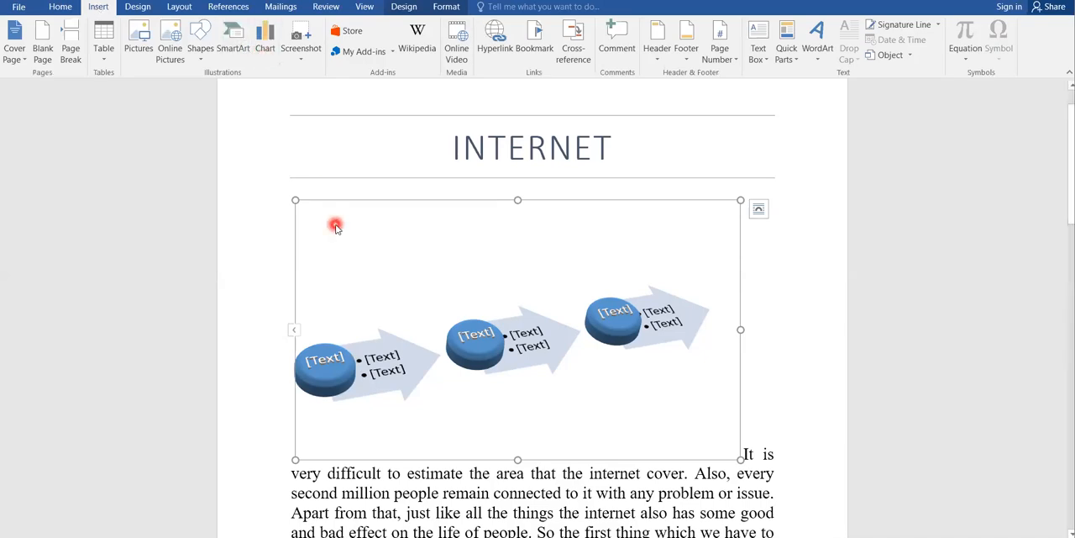
key("Delete")
Step: Preview the Pie type among the available charts without inserting one
left_click(267, 35)
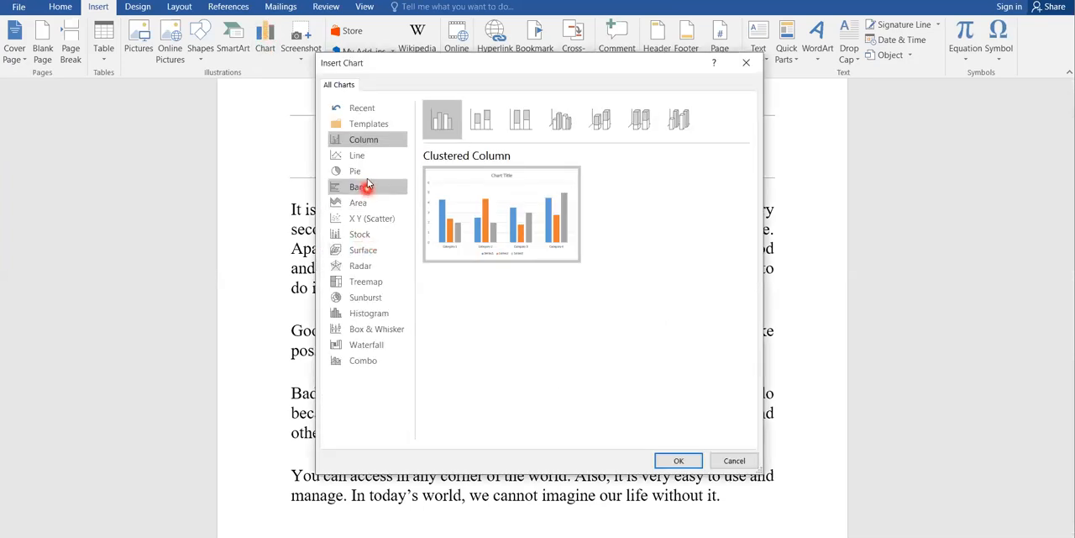
left_click(363, 171)
mouse_move(515, 222)
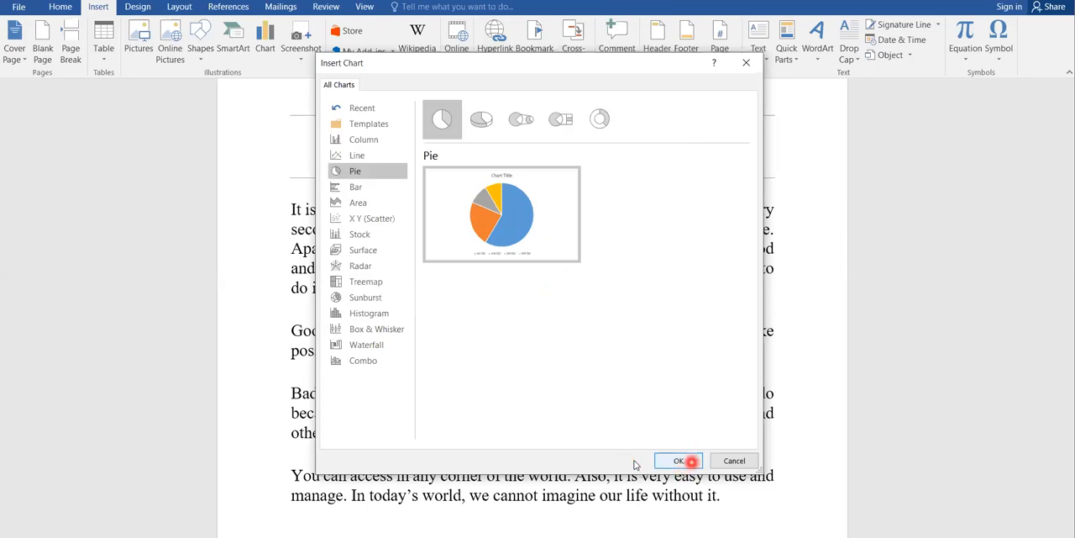
left_click(727, 460)
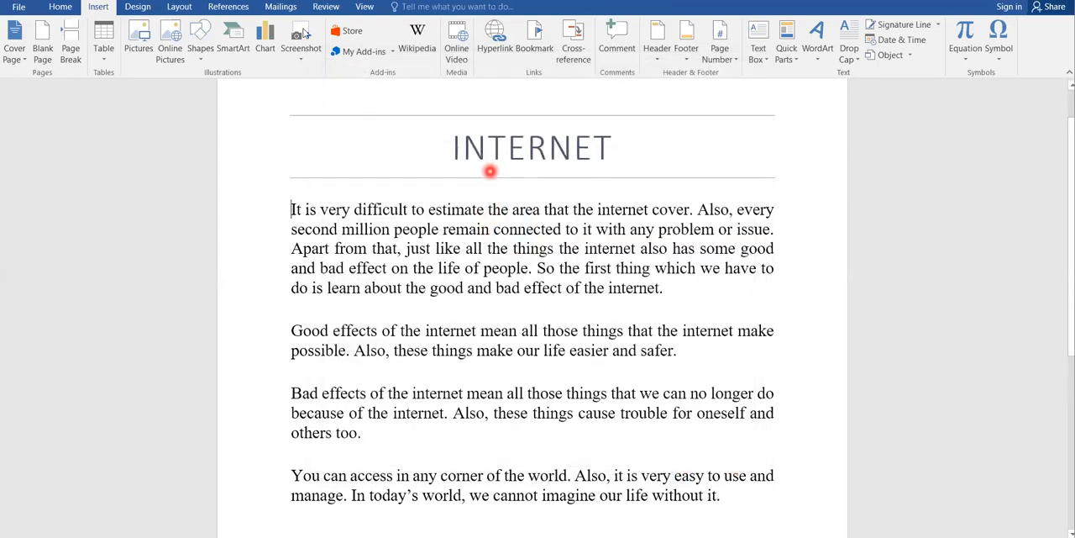
Step: Insert the built-in Blank (Three Columns) header into the document
left_click(664, 54)
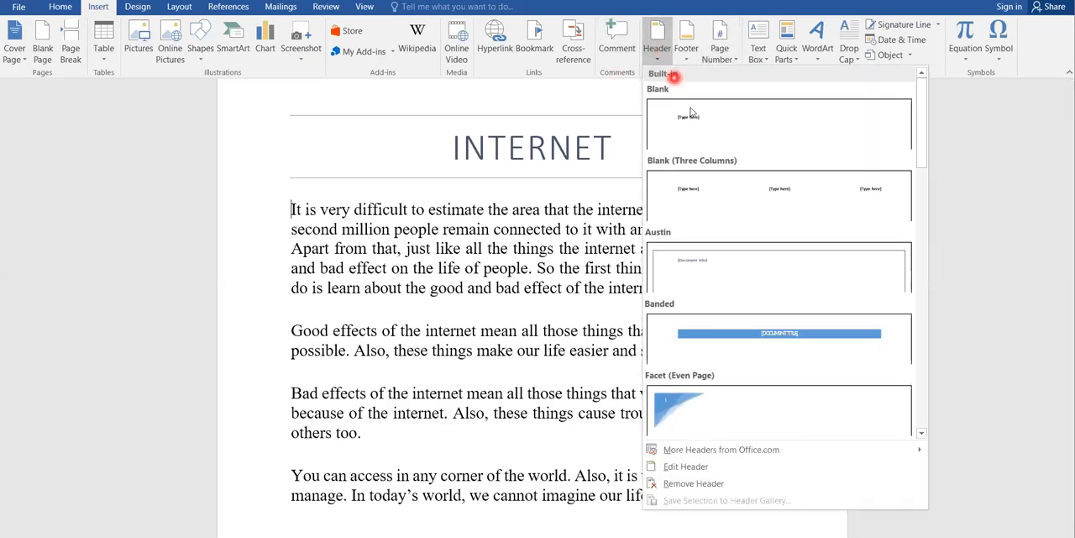
left_click(734, 201)
left_click(573, 207)
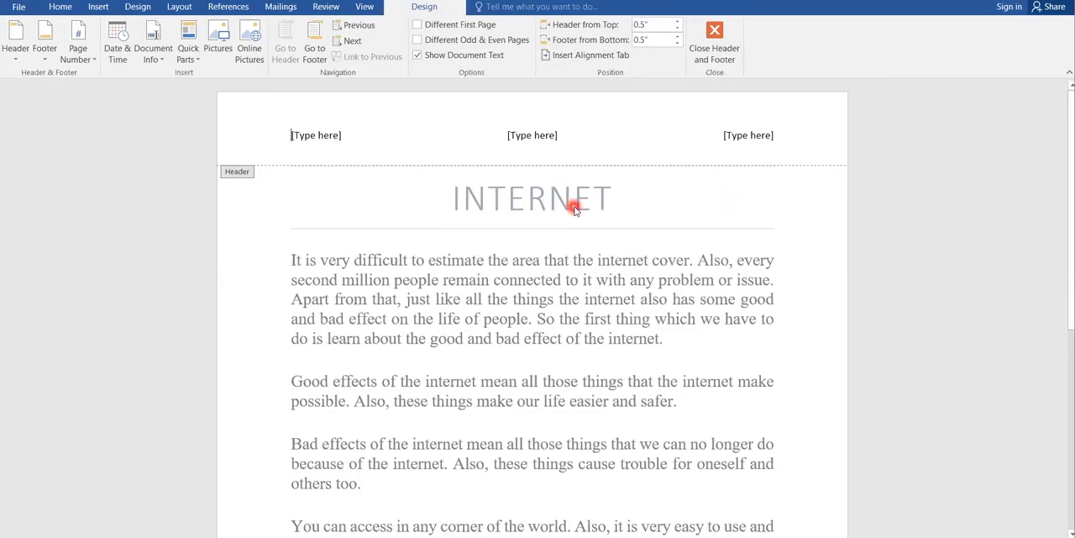
Step: Fill the three header placeholders with the person's name, "Home" and "confdential", and close header editing
left_click(317, 134)
left_click(317, 134)
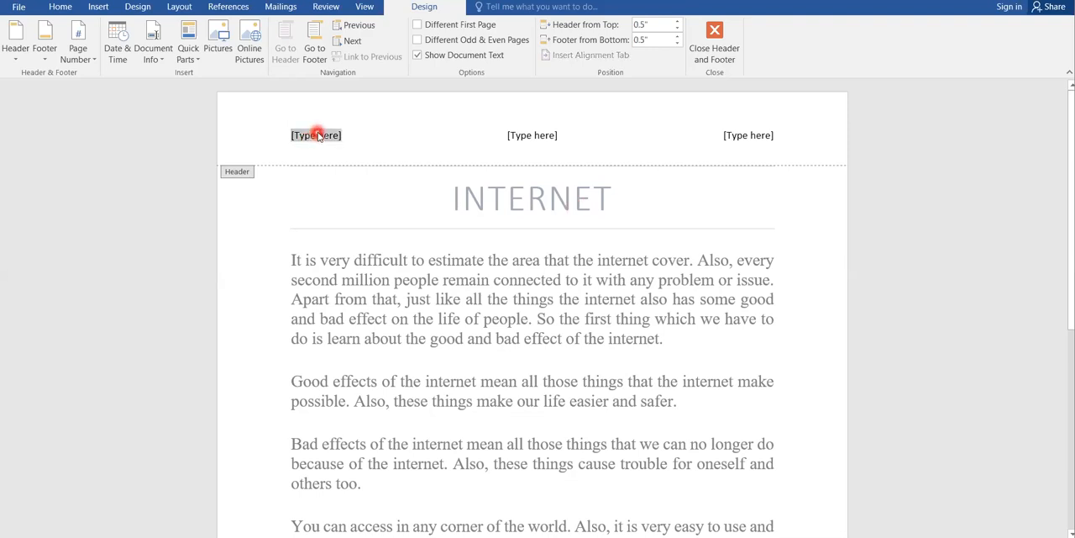
type("Ham")
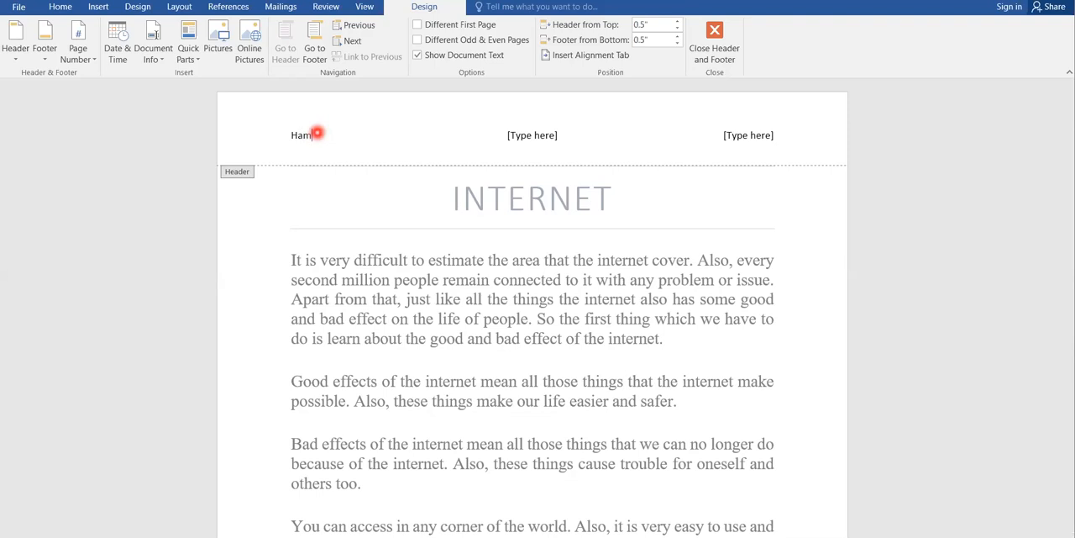
type("daan")
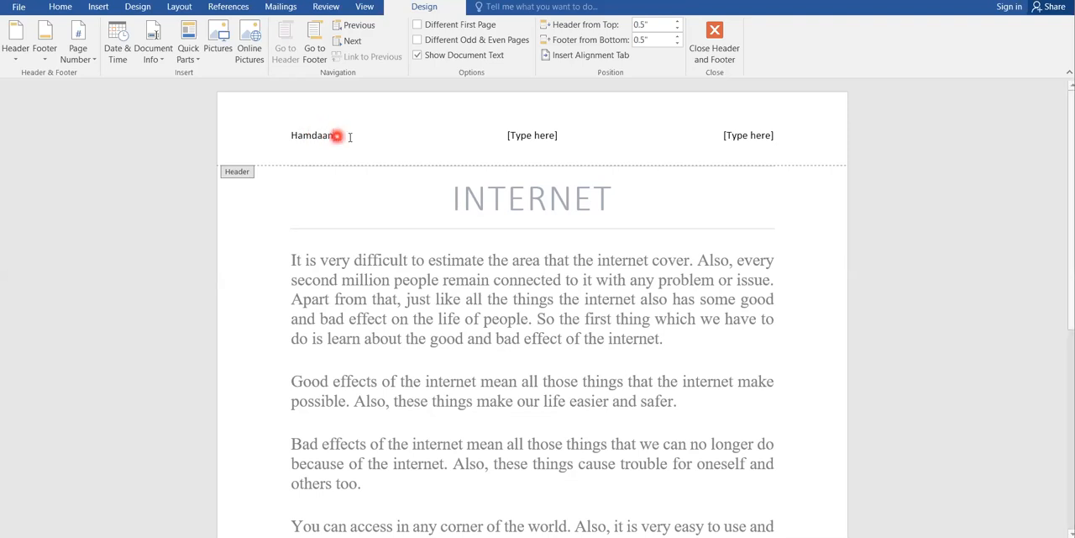
left_click(516, 133)
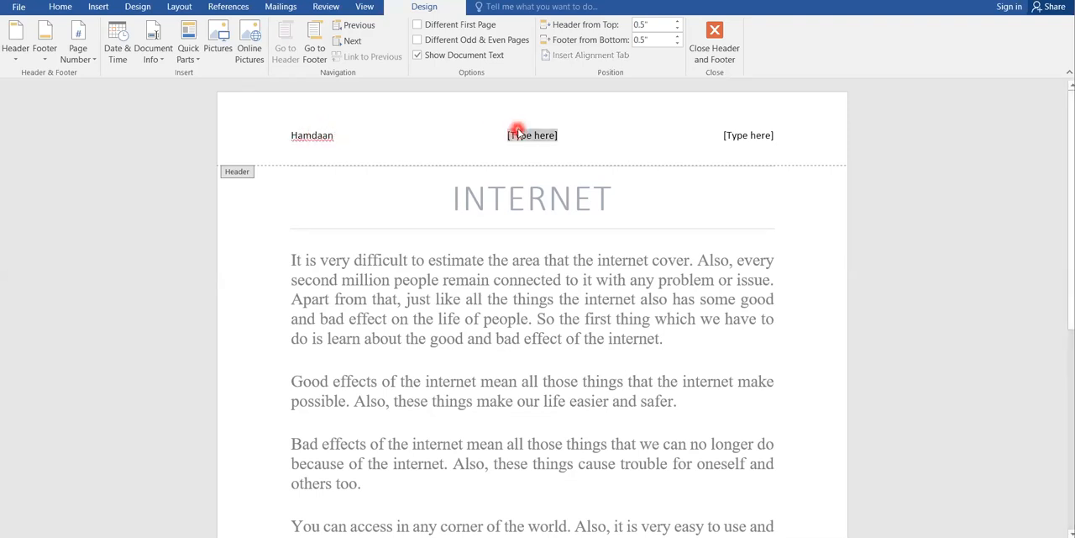
type("Home")
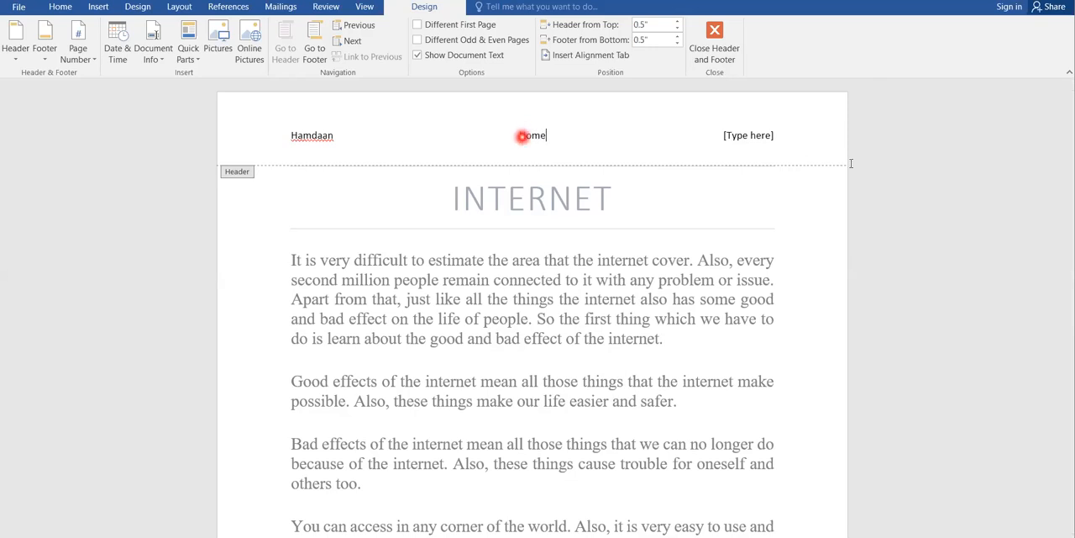
left_click(765, 135)
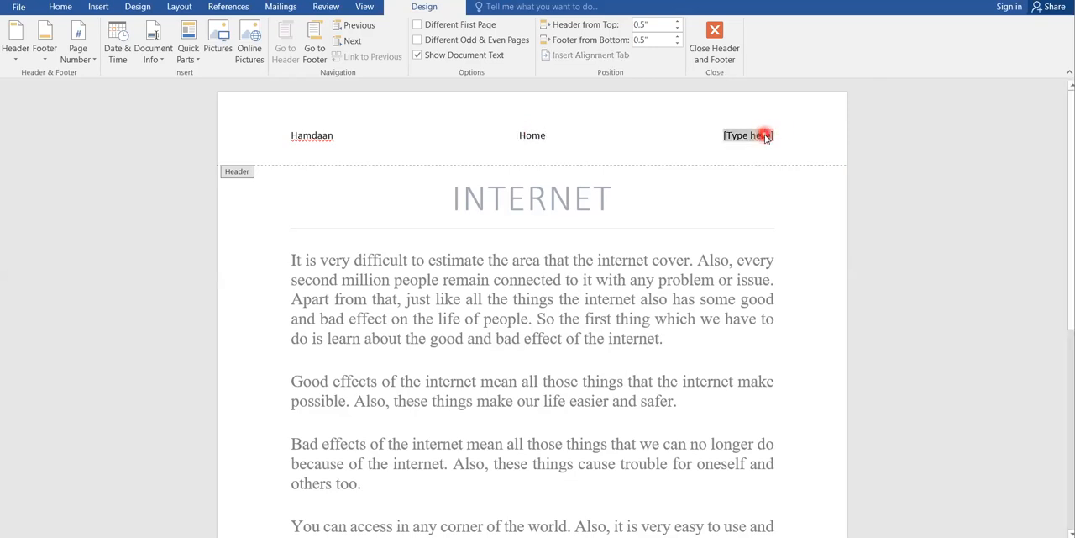
type("confi")
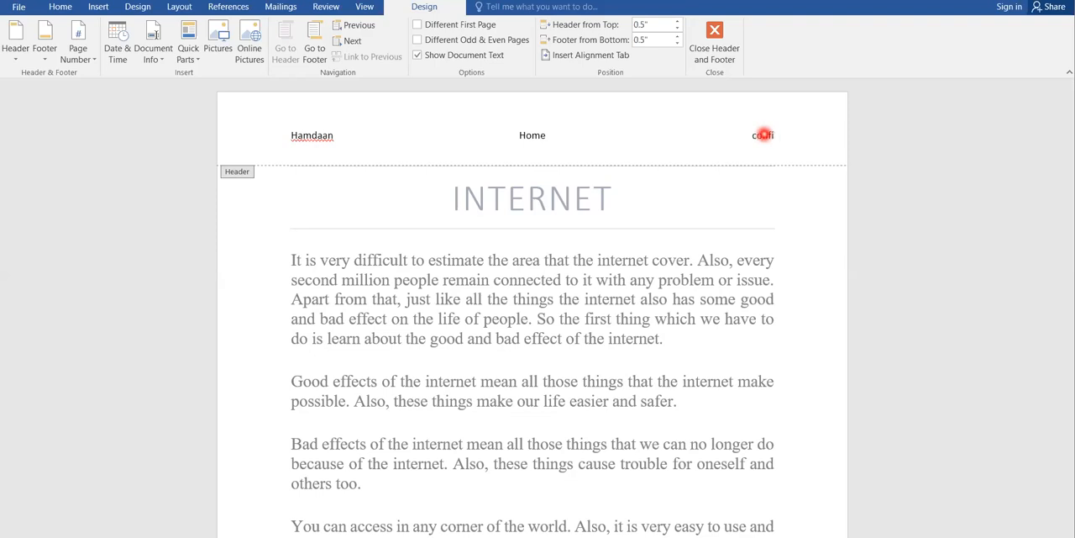
type("dential")
left_click(738, 184)
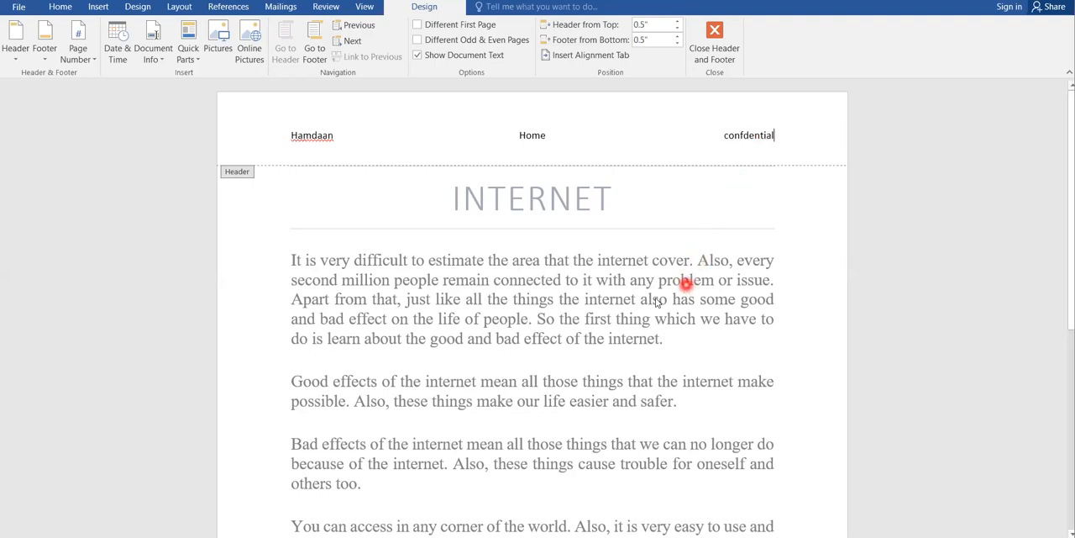
left_click(716, 32)
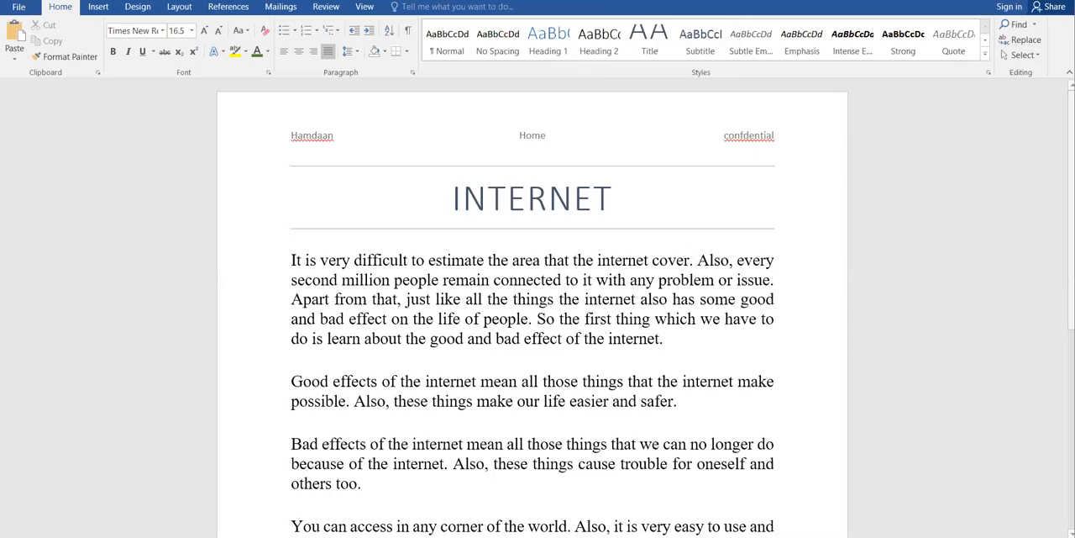
Step: Insert the built-in Facet (Even Page) footer and close footer editing
scroll(532, 336, "down", 2)
scroll(533, 336, "down", 9)
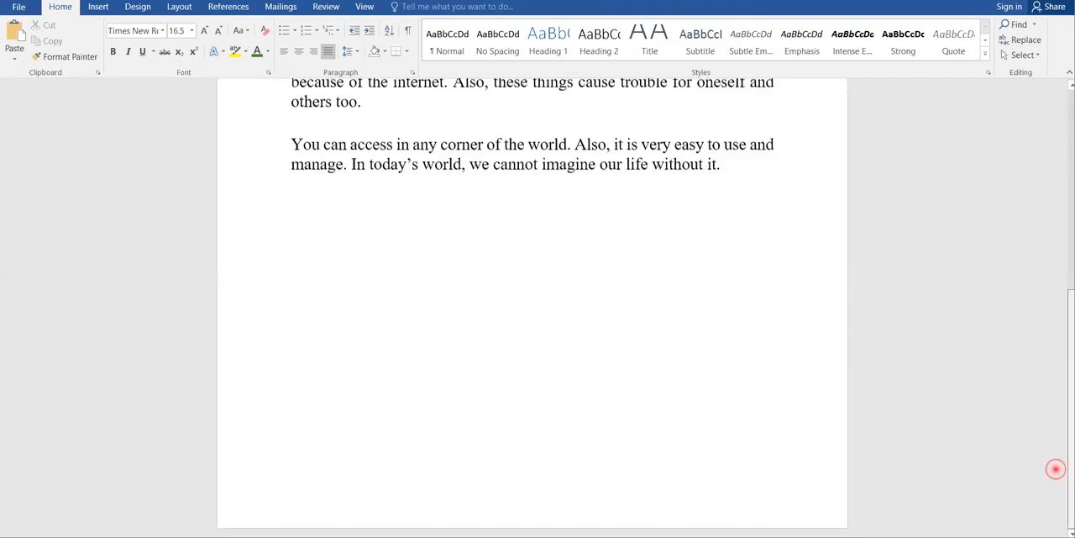
scroll(533, 336, "up", 11)
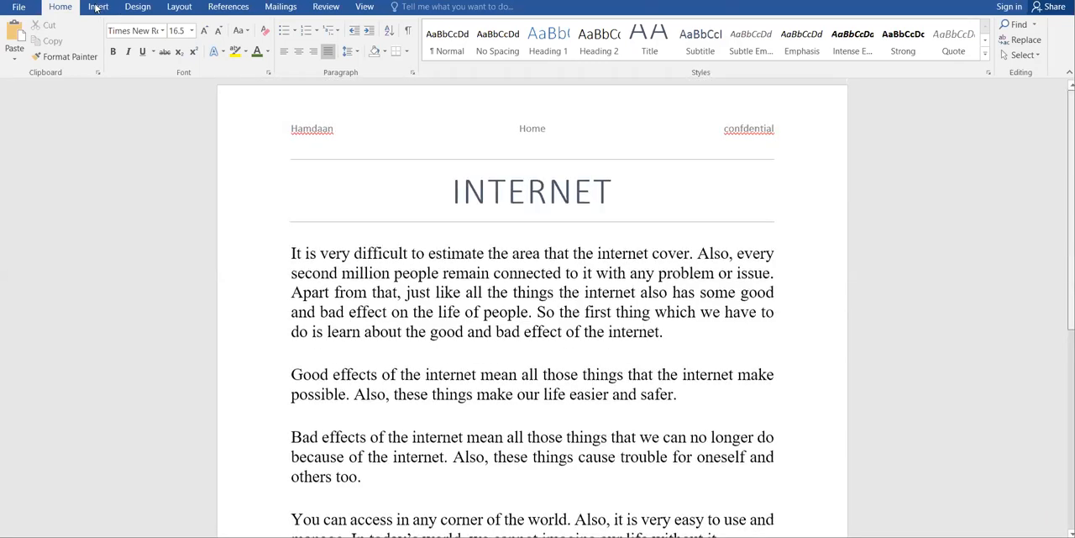
left_click(97, 7)
left_click(684, 42)
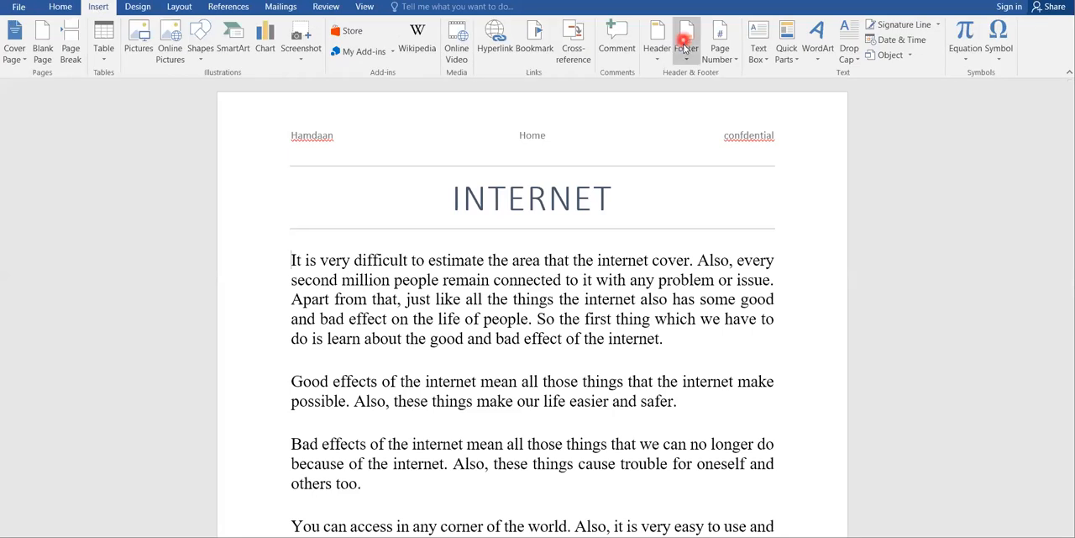
left_click(686, 56)
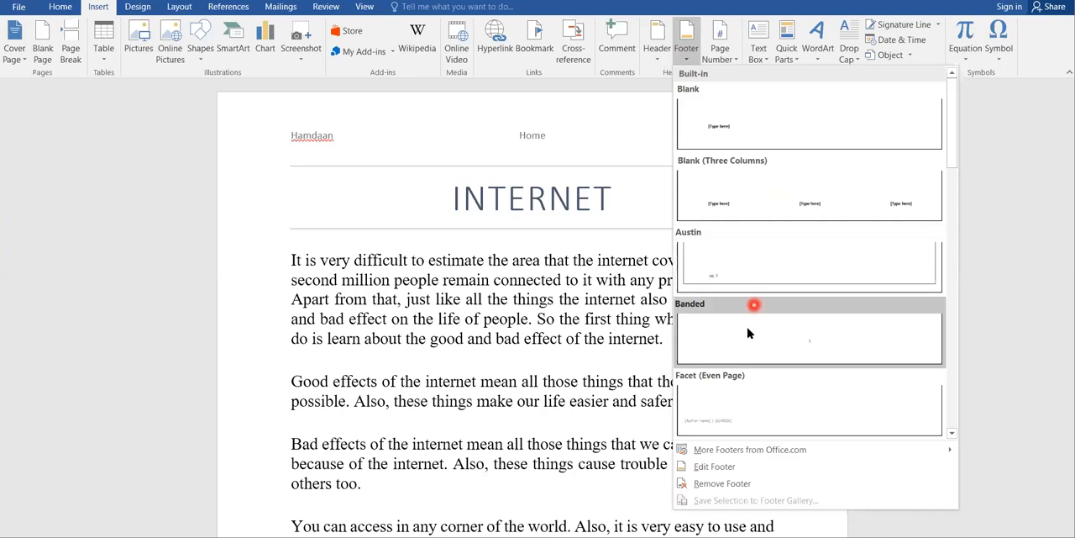
left_click(736, 410)
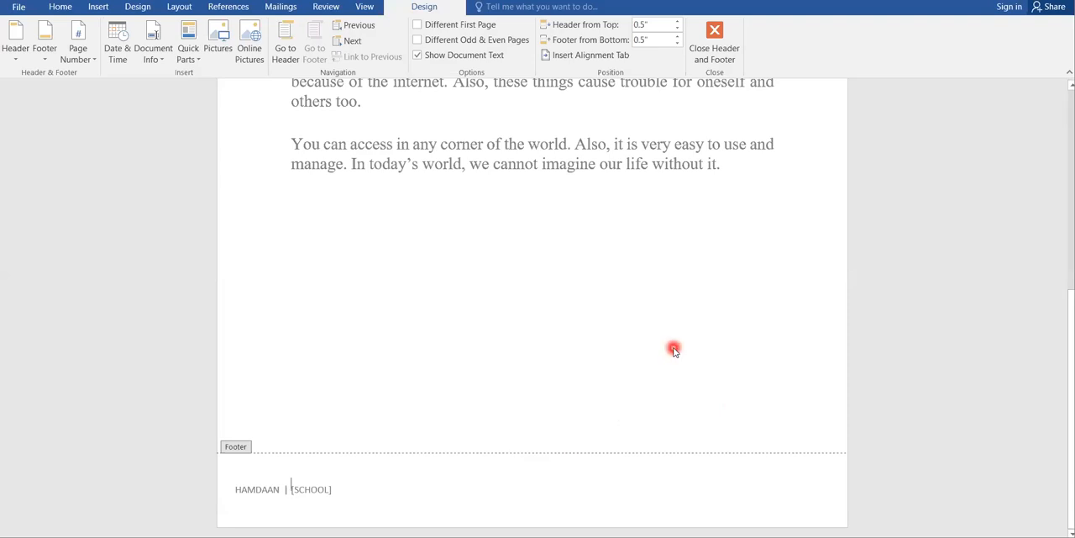
left_click(714, 42)
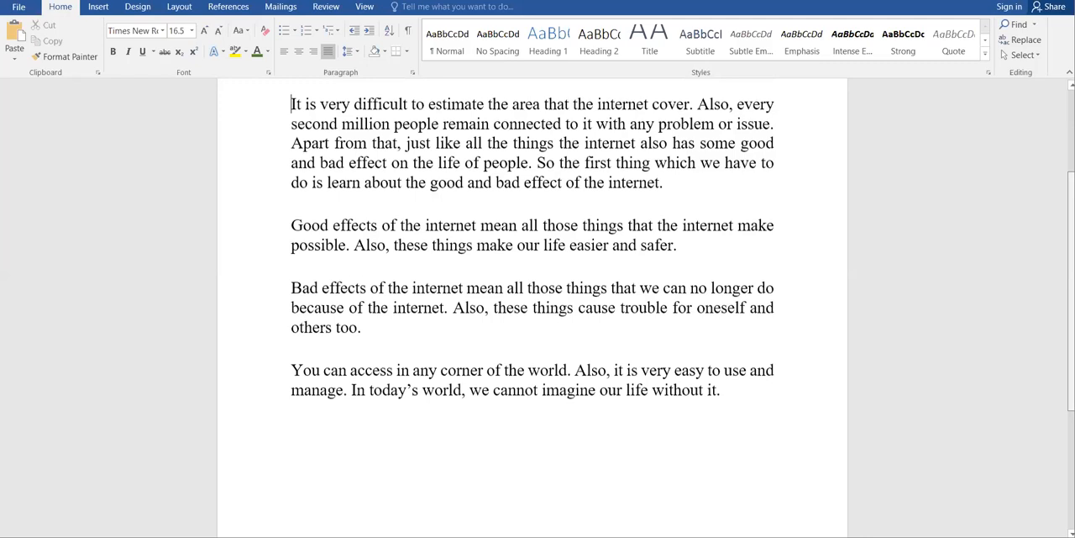
Step: Add an empty paragraph after the first paragraph of the document
scroll(970, 406, "down", 5)
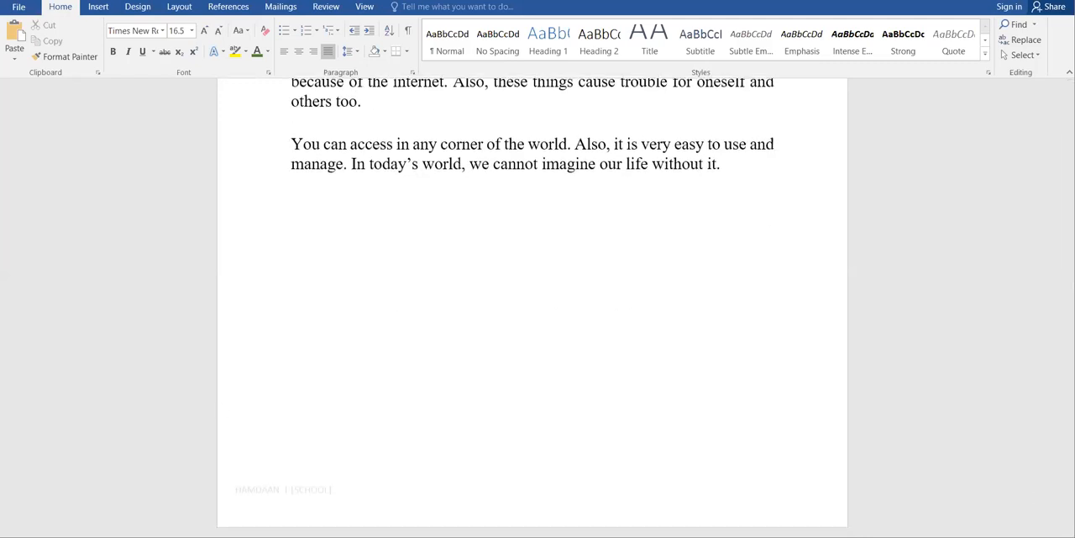
scroll(533, 302, "down", 2)
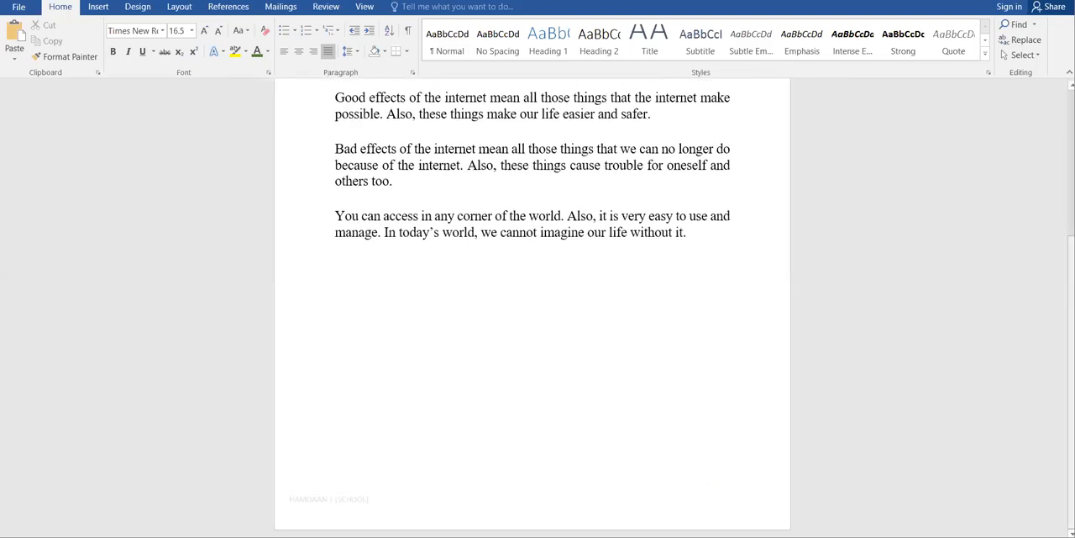
scroll(533, 303, "up", 3)
scroll(739, 154, "up", 1)
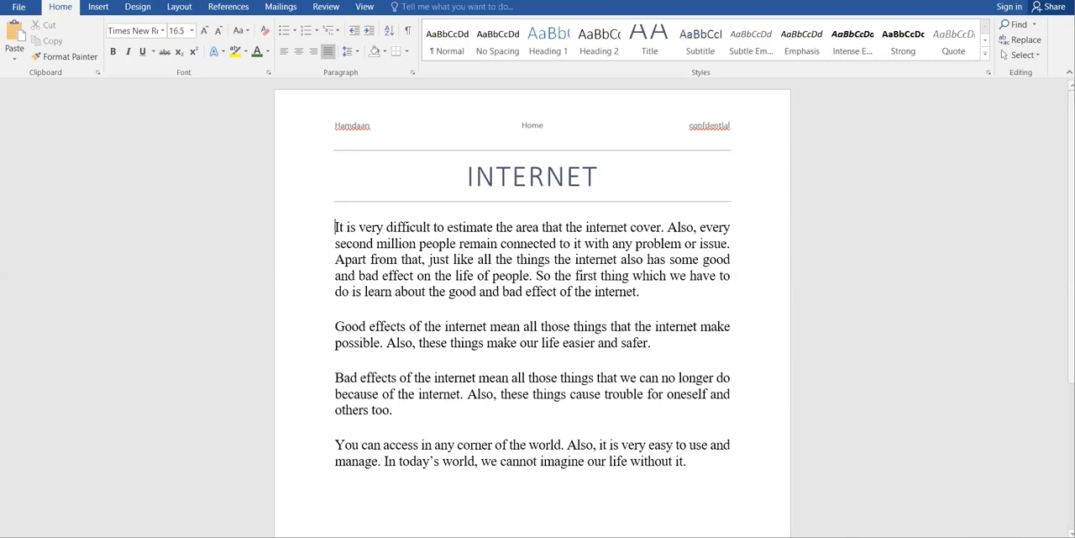
left_click(101, 9)
left_click(11, 48)
left_click(525, 152)
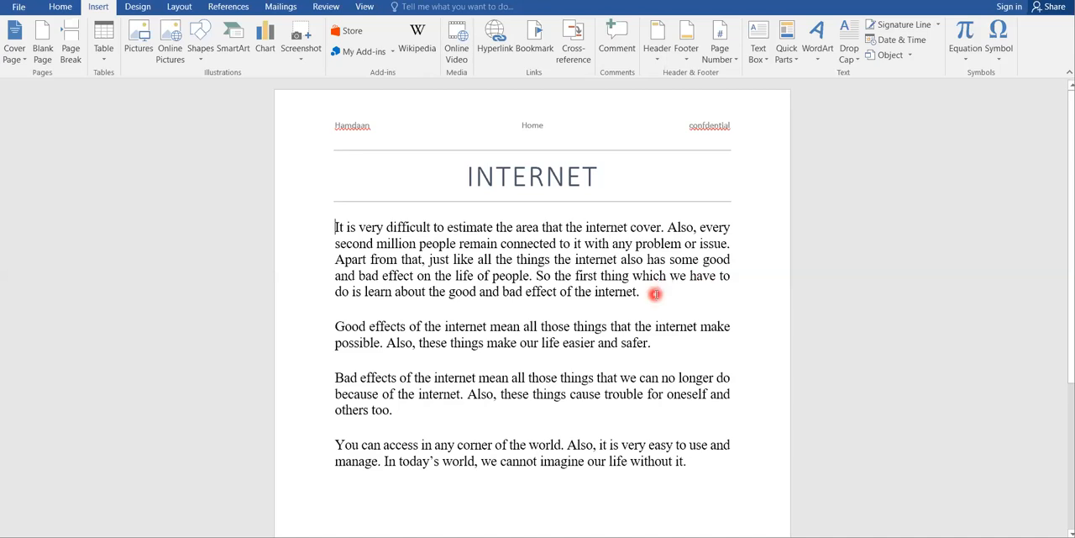
key("Return")
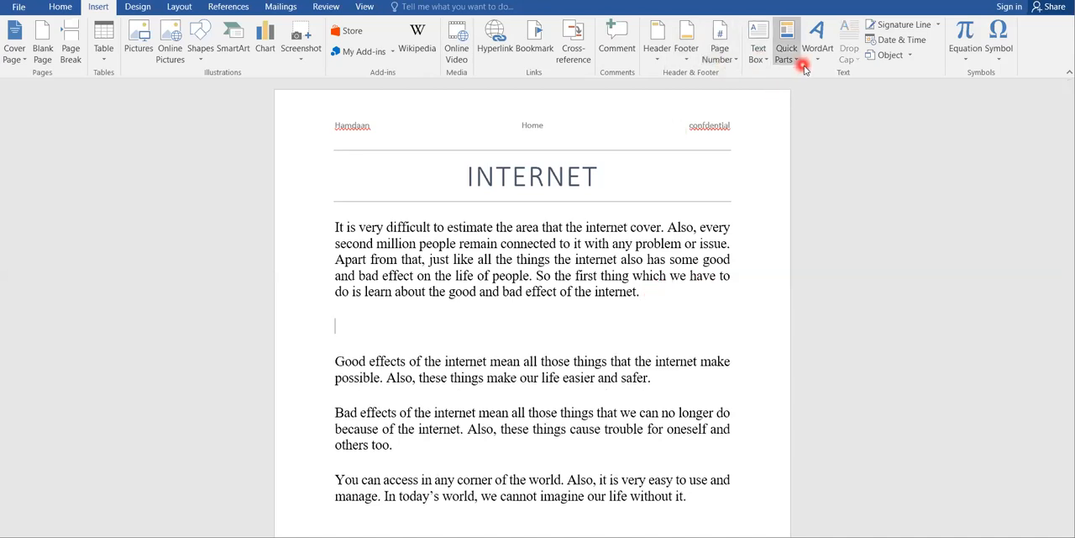
Step: Insert a Facet Quote text box and move it up to overlap the end of the first paragraph
left_click(760, 59)
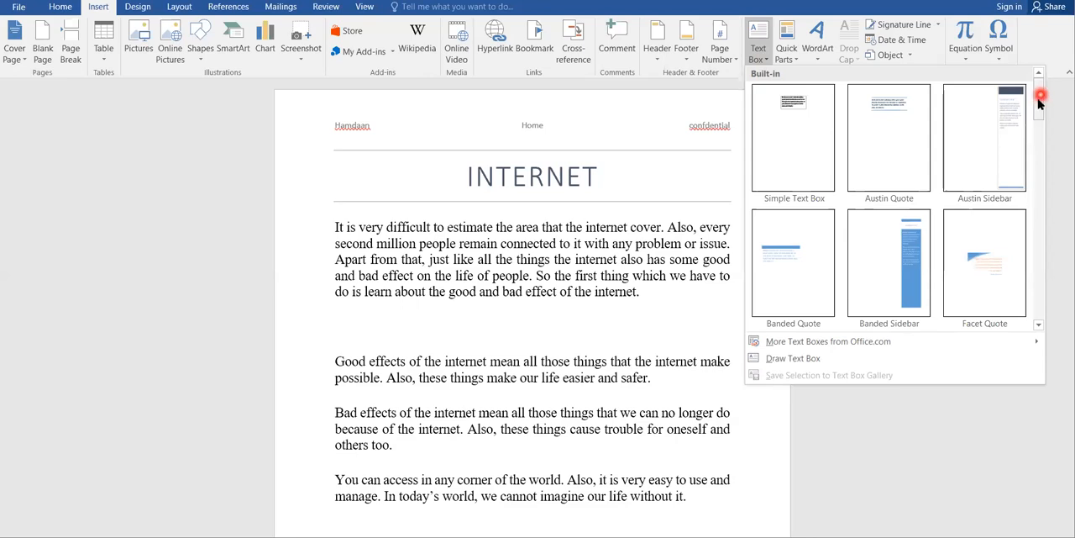
left_click(980, 259)
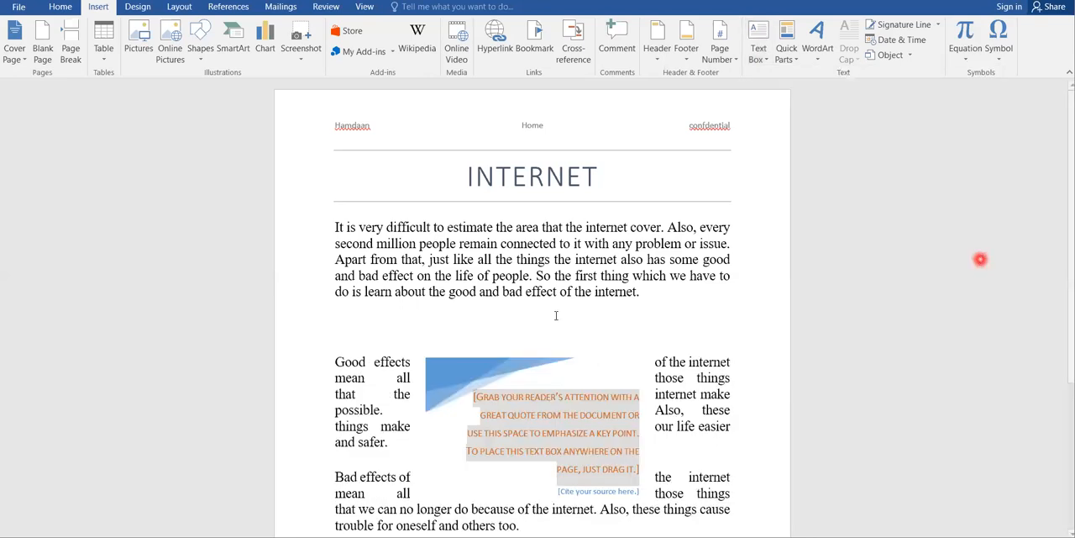
left_click(530, 359)
left_click_drag(521, 319, 492, 291)
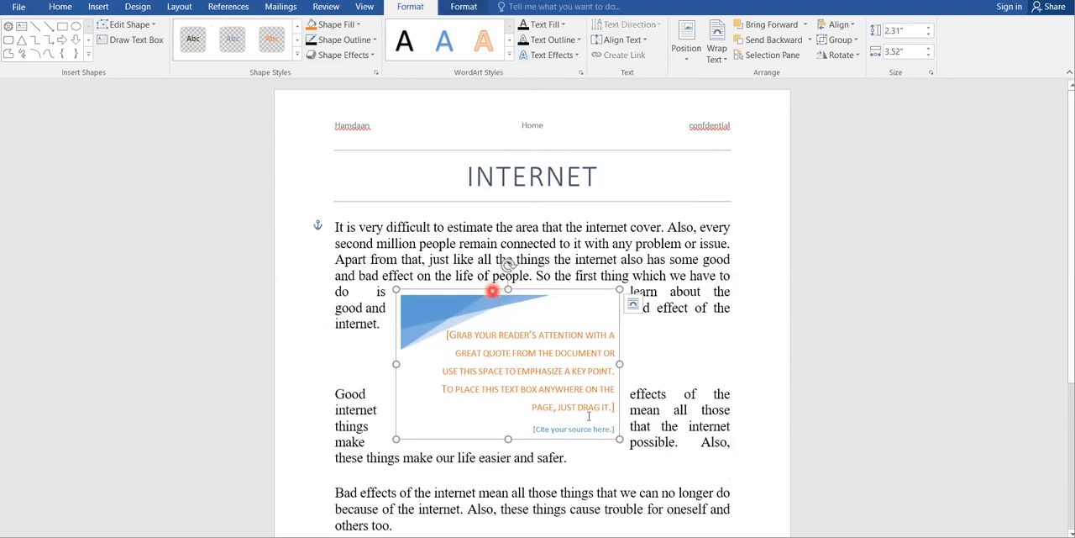
left_click(742, 367)
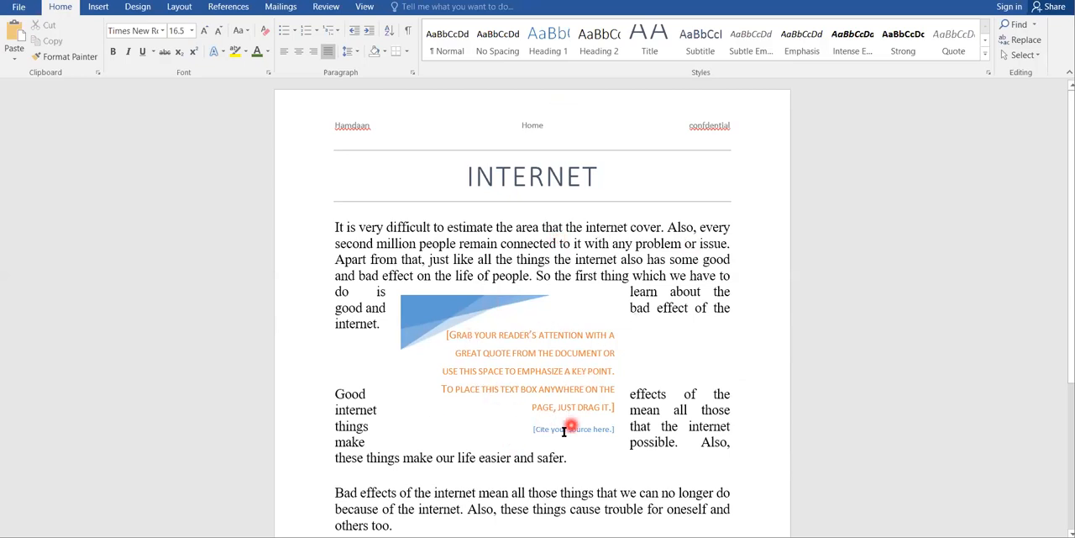
Step: Delete the Facet Quote text box from the document
left_click(510, 304)
key("Delete")
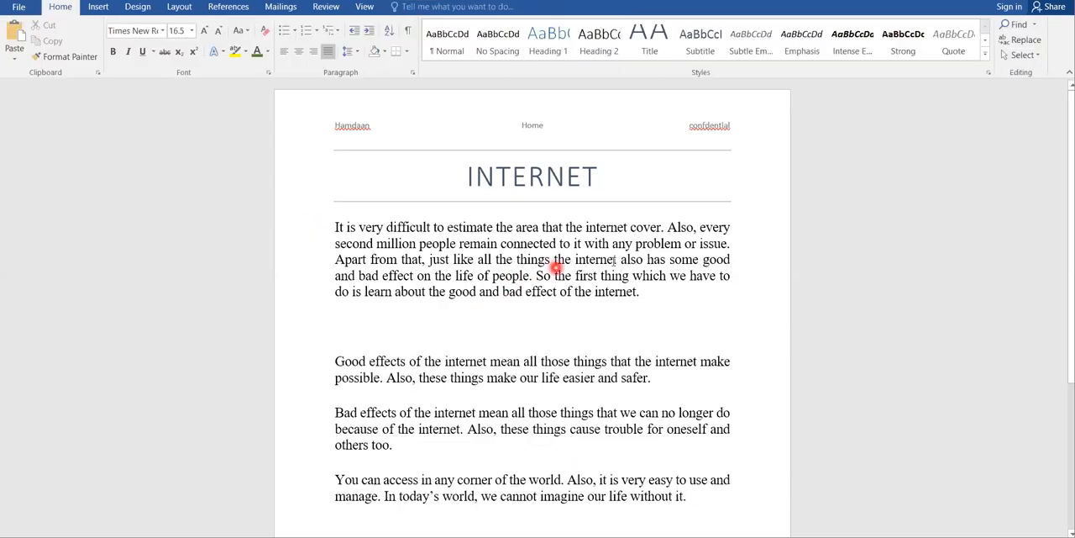
Step: Insert the built-in Quadratic Formula equation at the start of the first paragraph
left_click(107, 10)
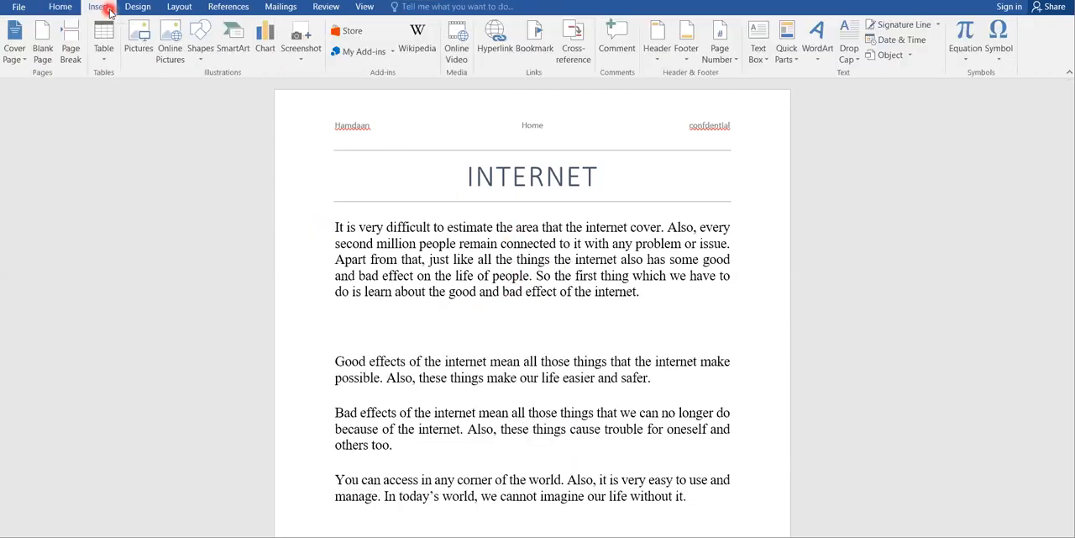
left_click(970, 59)
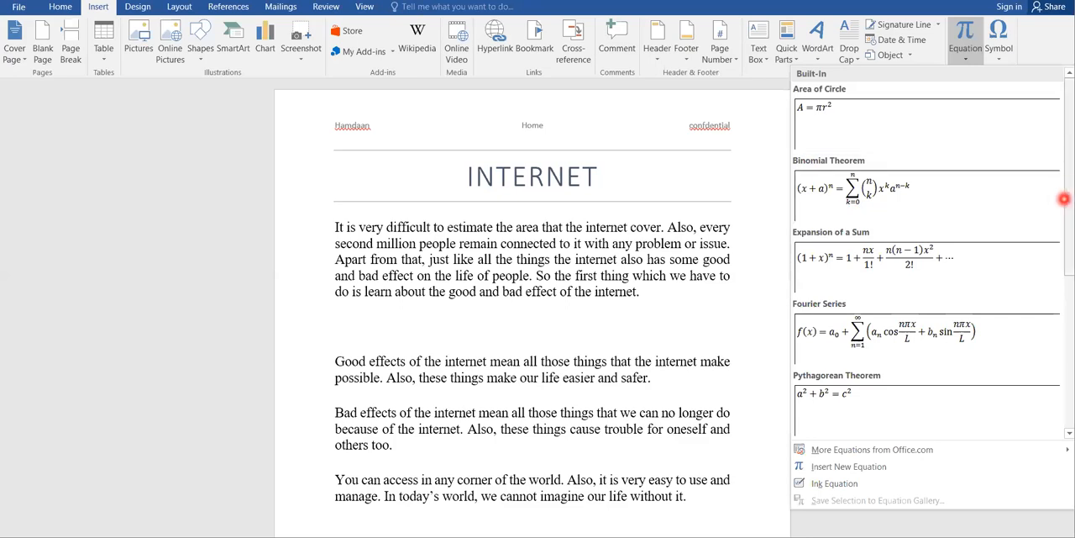
scroll(1065, 199, "down", 4)
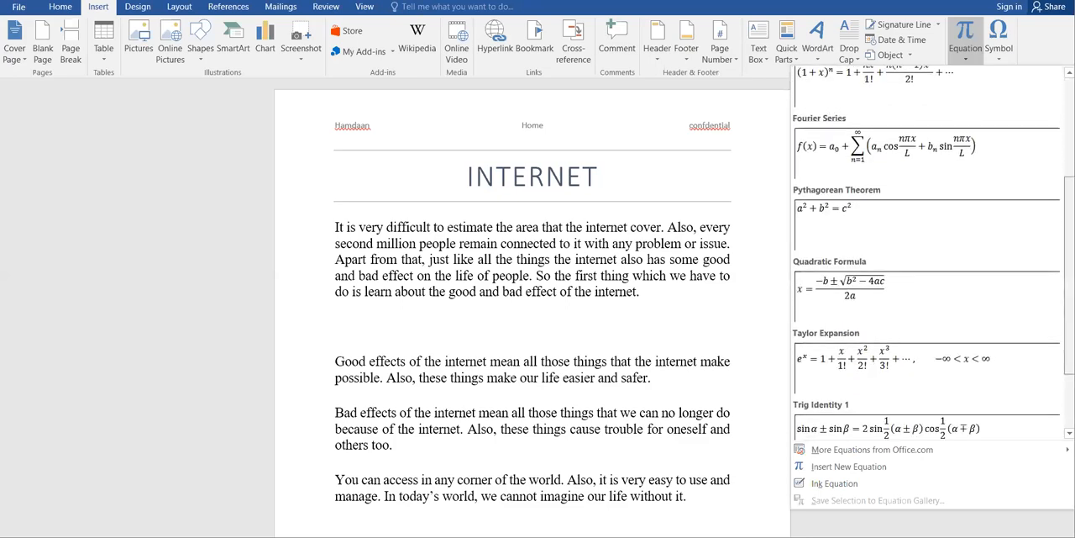
scroll(927, 252, "down", 1)
left_click(823, 228)
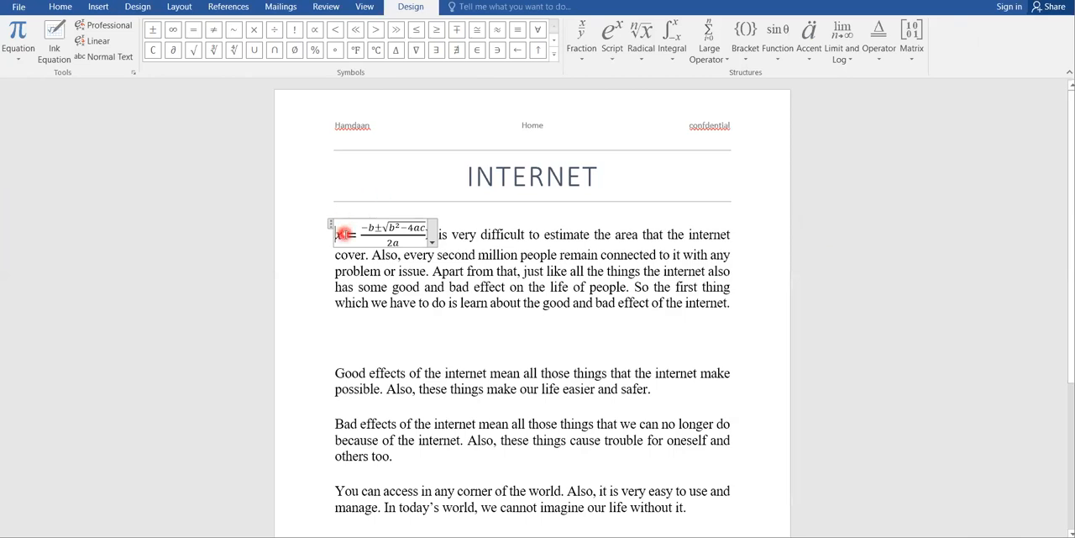
Step: Replace the first b in the equation's numerator with c and leave the equation
left_click(345, 234)
left_click_drag(376, 227, 425, 232)
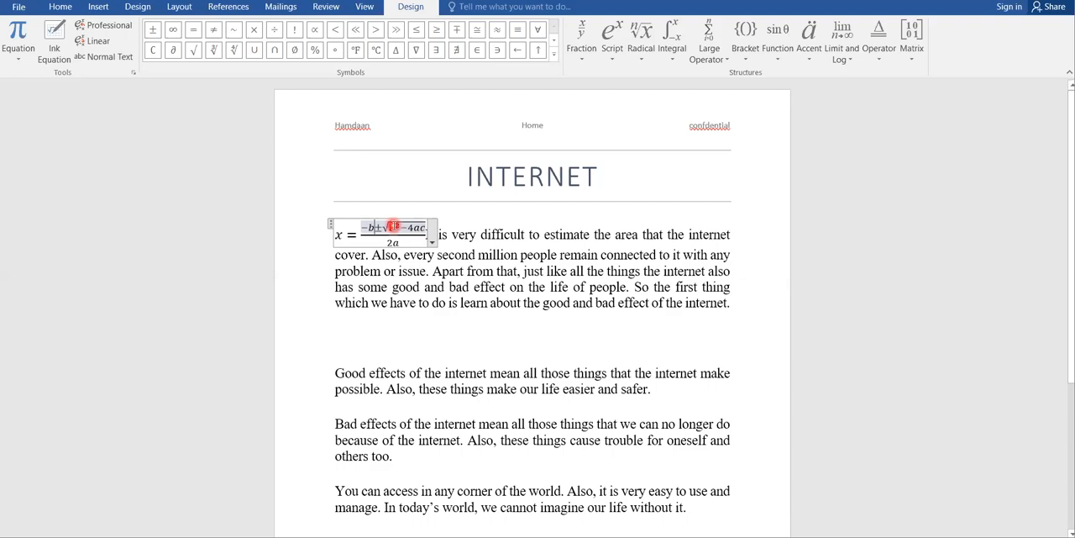
key("BackSpace")
type("c")
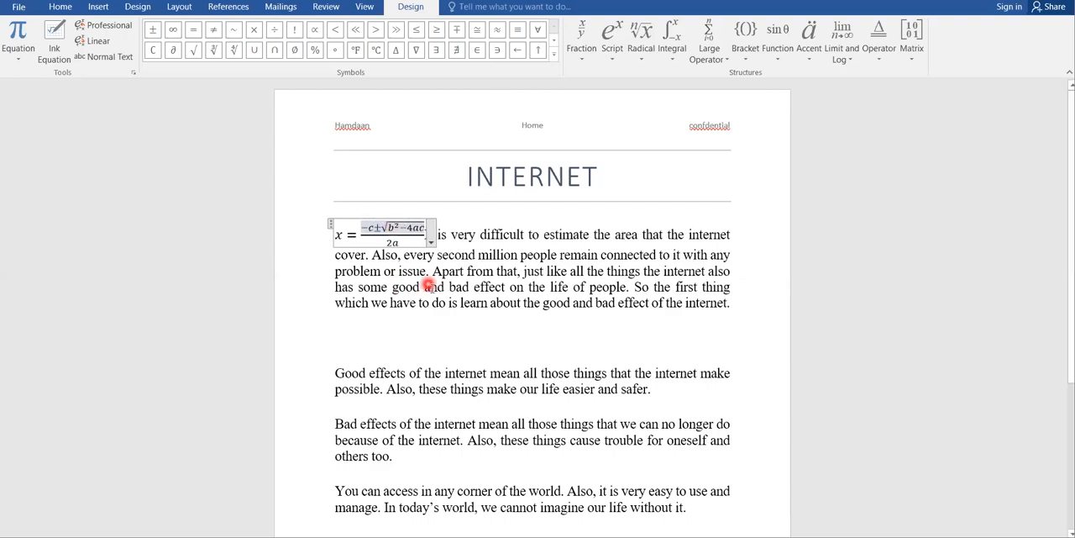
left_click(431, 287)
left_click(412, 230)
left_click(467, 294)
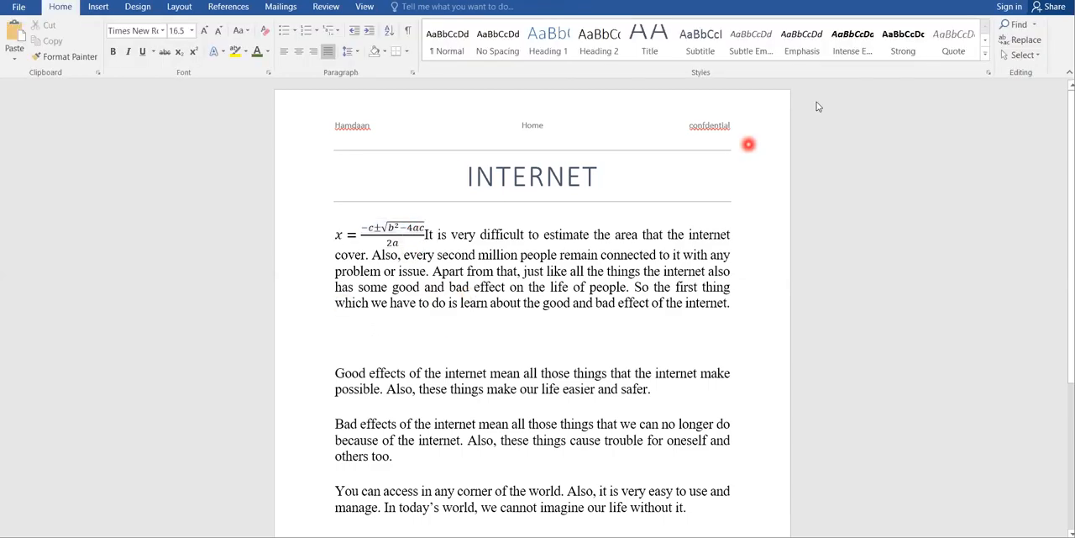
Step: Open the gallery of symbols that can be inserted into the document
left_click(104, 7)
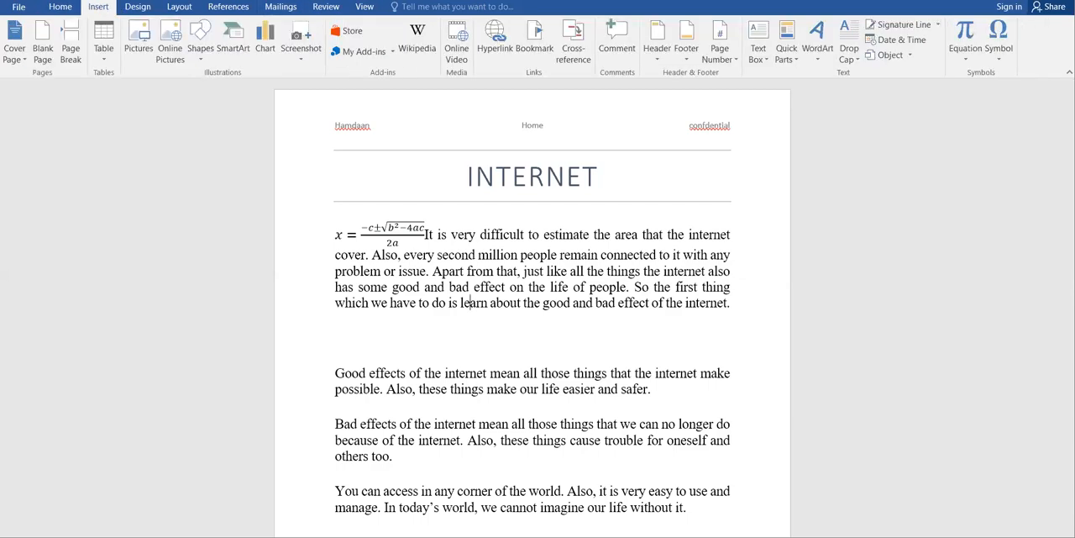
left_click(1004, 51)
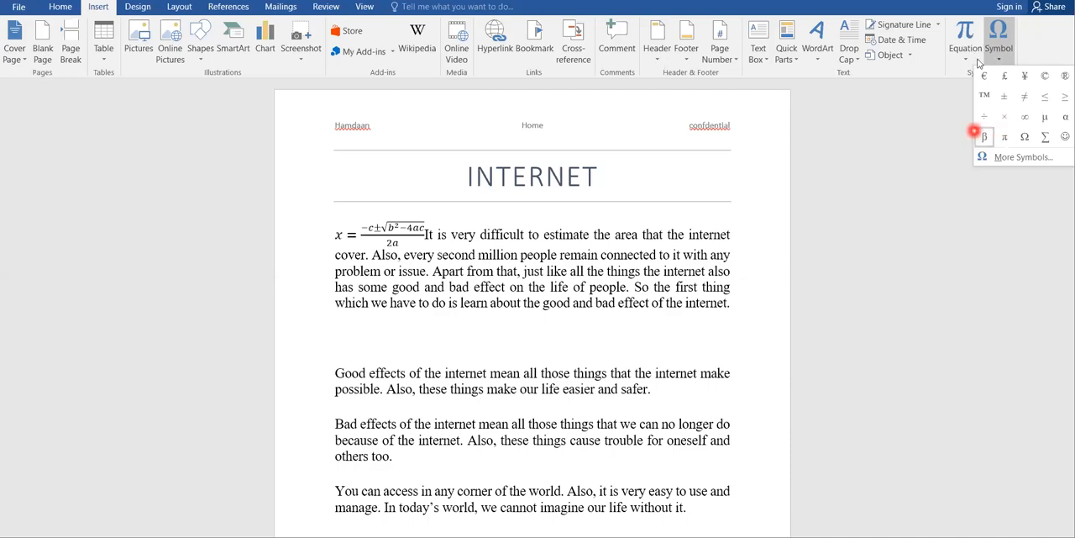
Step: Apply the diagonal DO NOT COPY 1 watermark to the document and look over the page
left_click(139, 9)
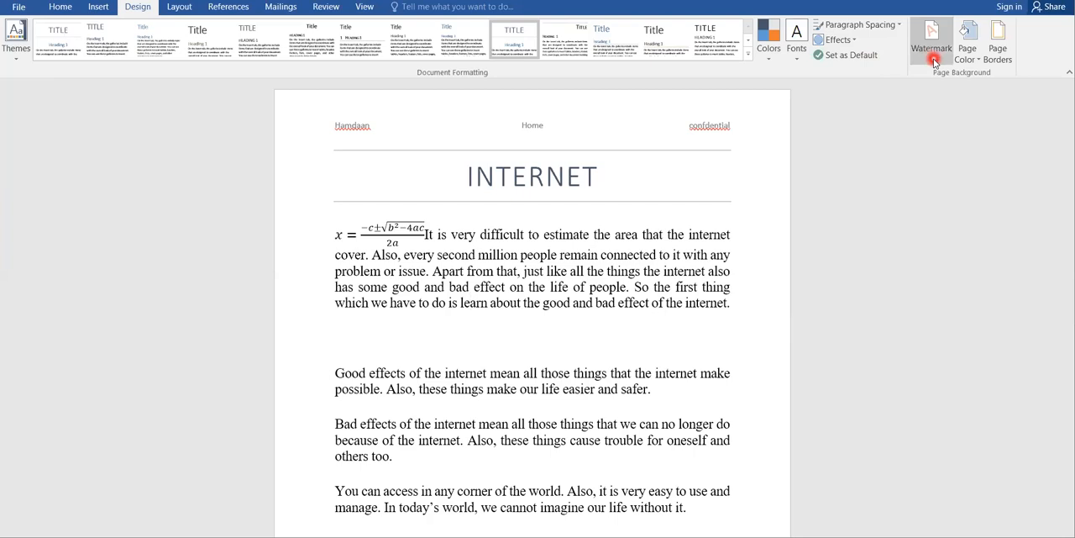
left_click(934, 63)
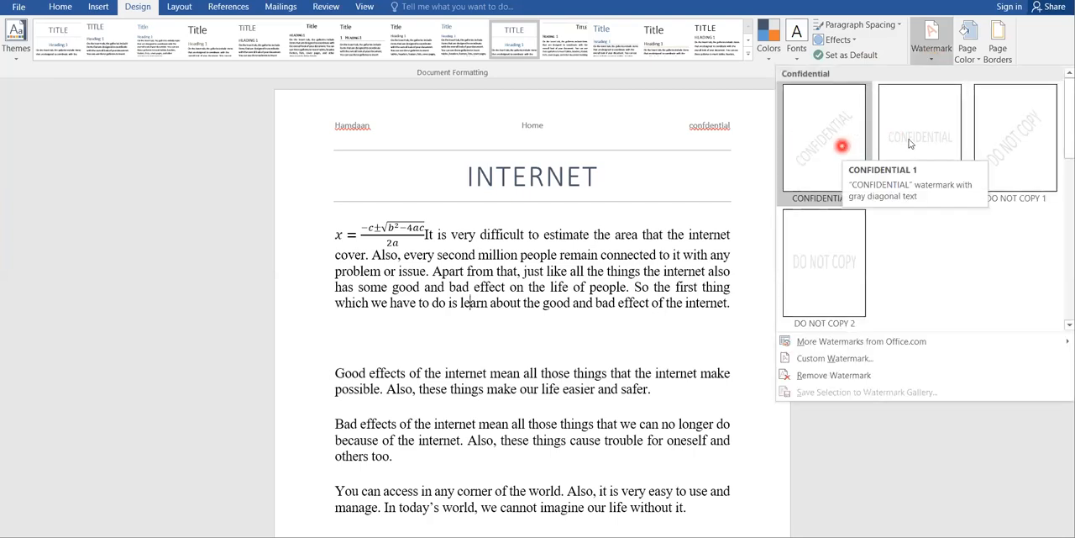
left_click(1015, 144)
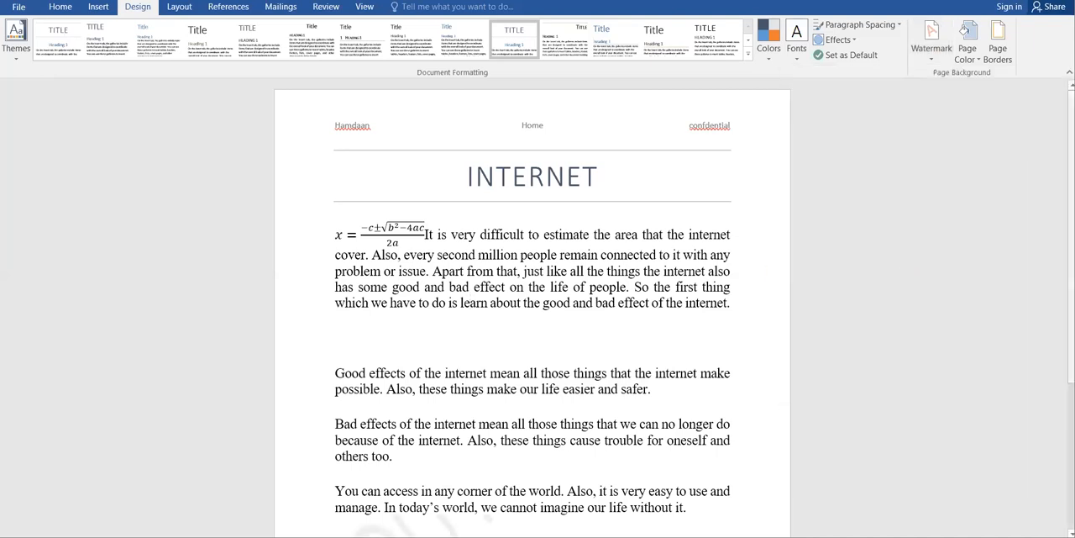
scroll(1058, 362, "down", 4)
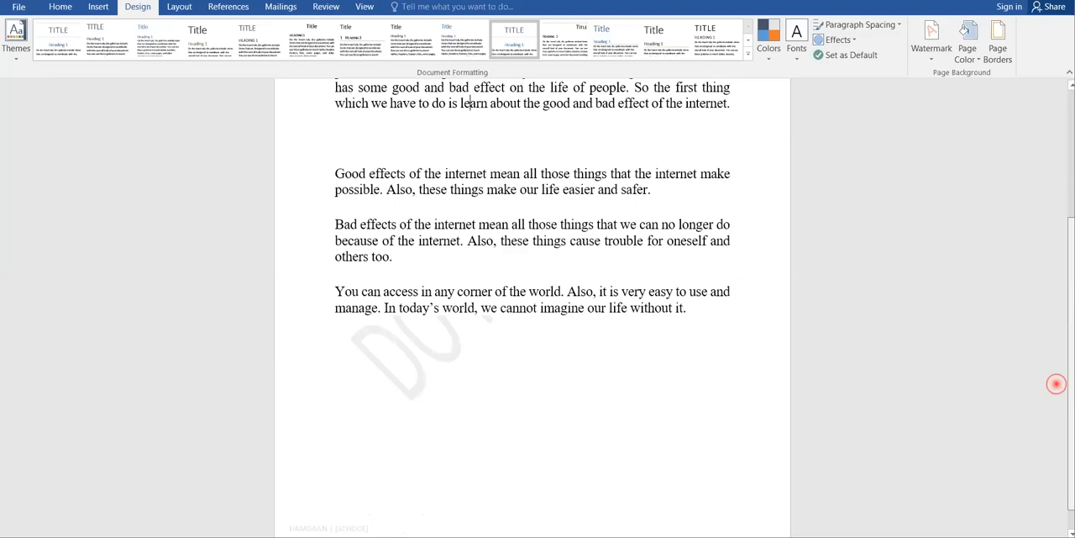
scroll(1057, 361, "up", 1)
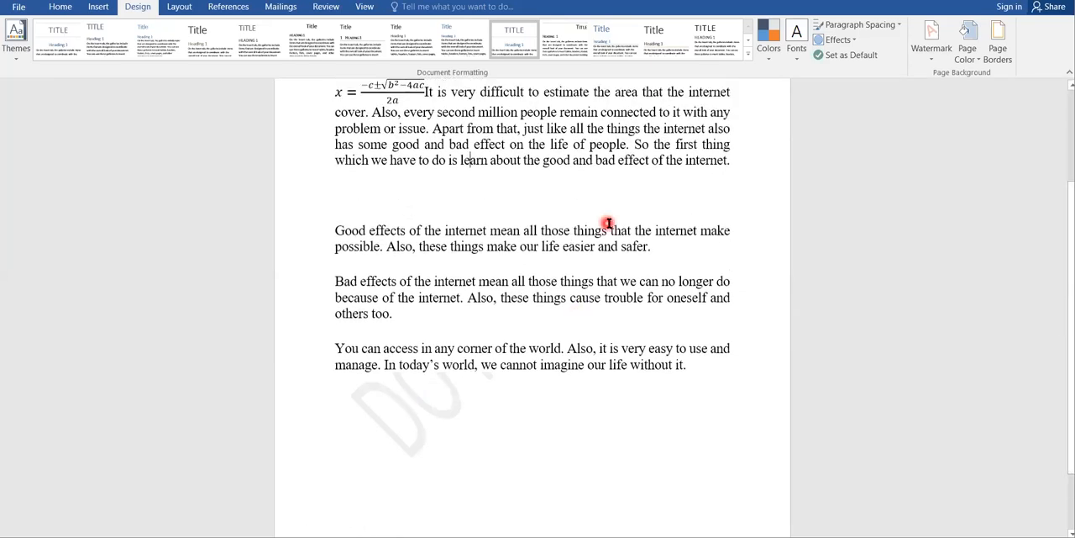
Step: Apply the horizontal DO NOT COPY 2 watermark and replace its text with the author's first name as a custom watermark
left_click(932, 52)
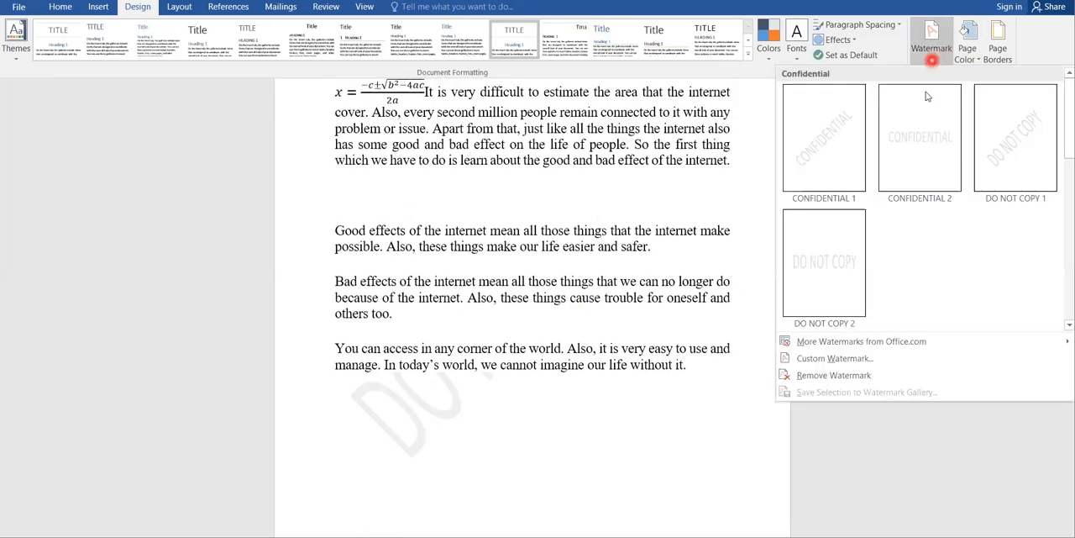
left_click(824, 261)
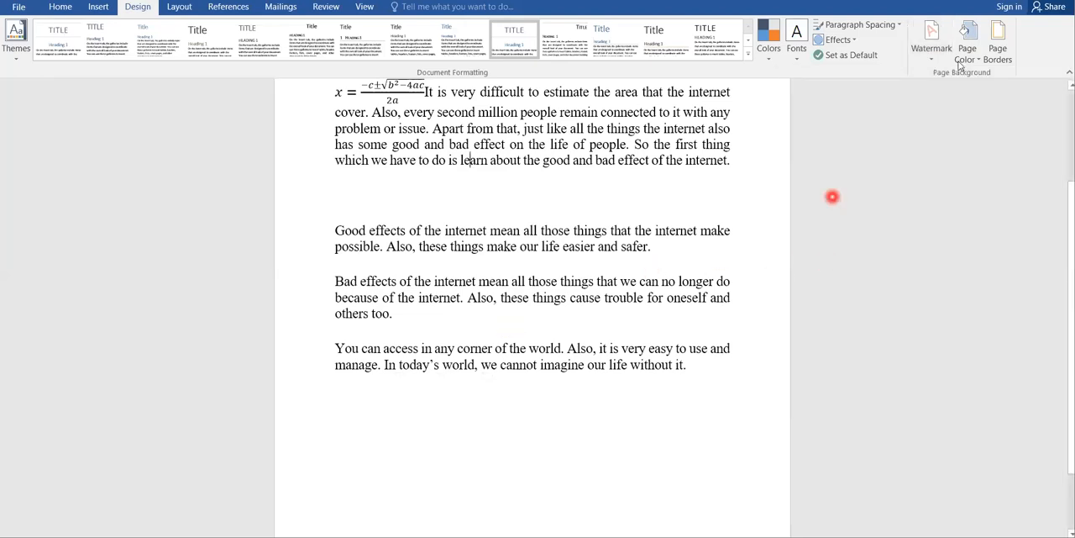
left_click(933, 57)
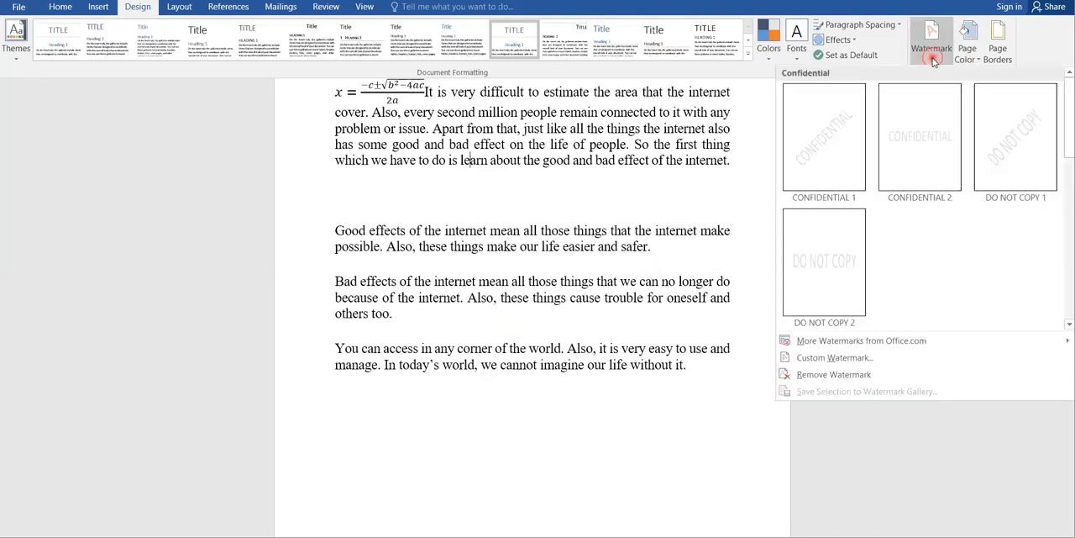
left_click(821, 358)
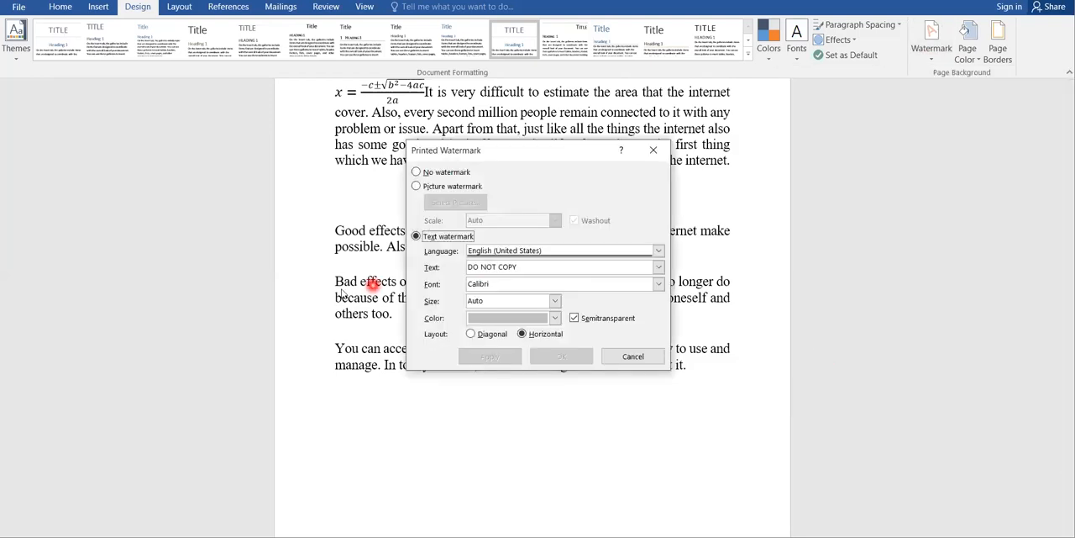
left_click_drag(538, 268, 367, 234)
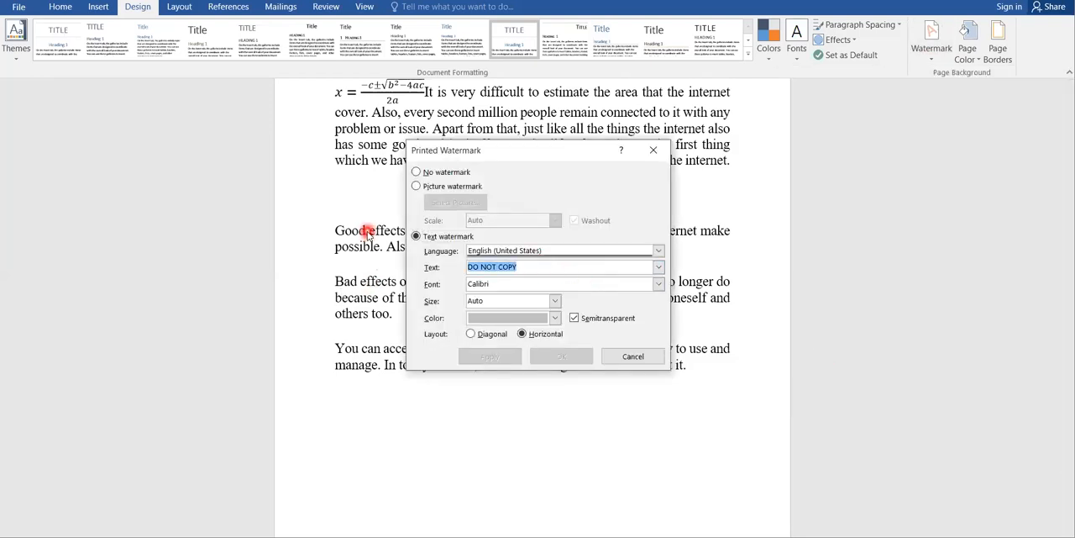
type("Hamd")
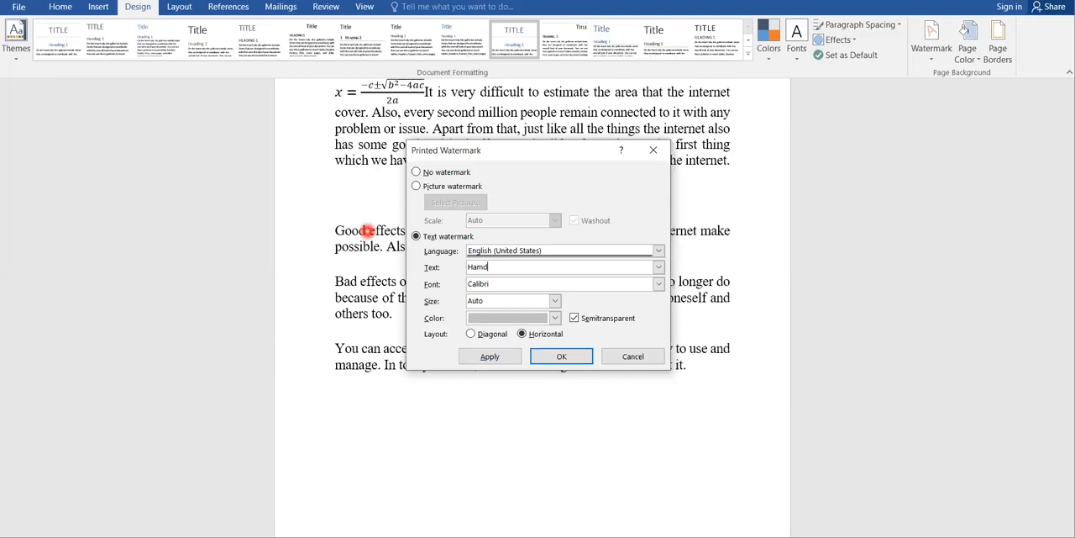
type("aan")
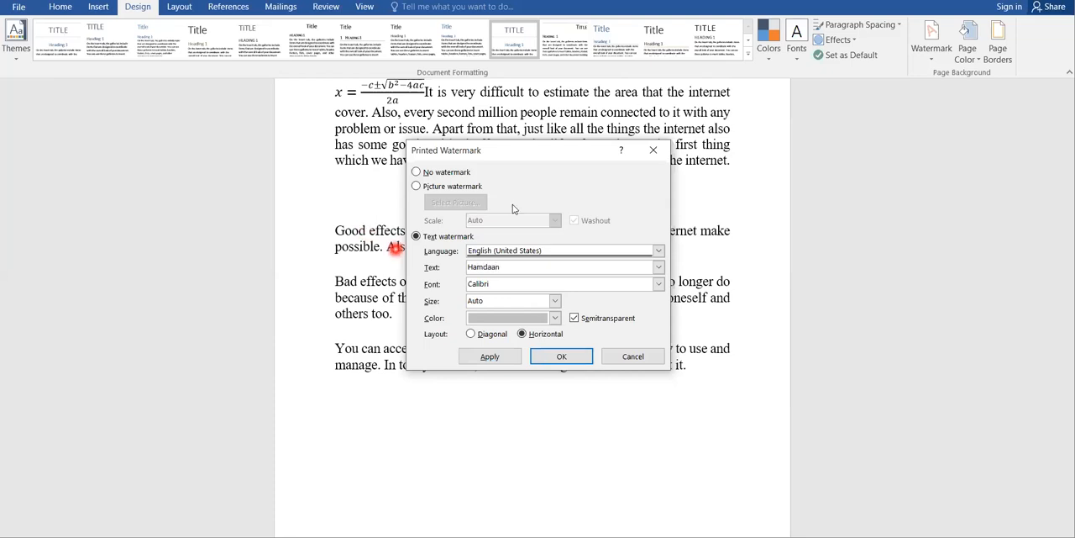
left_click(579, 357)
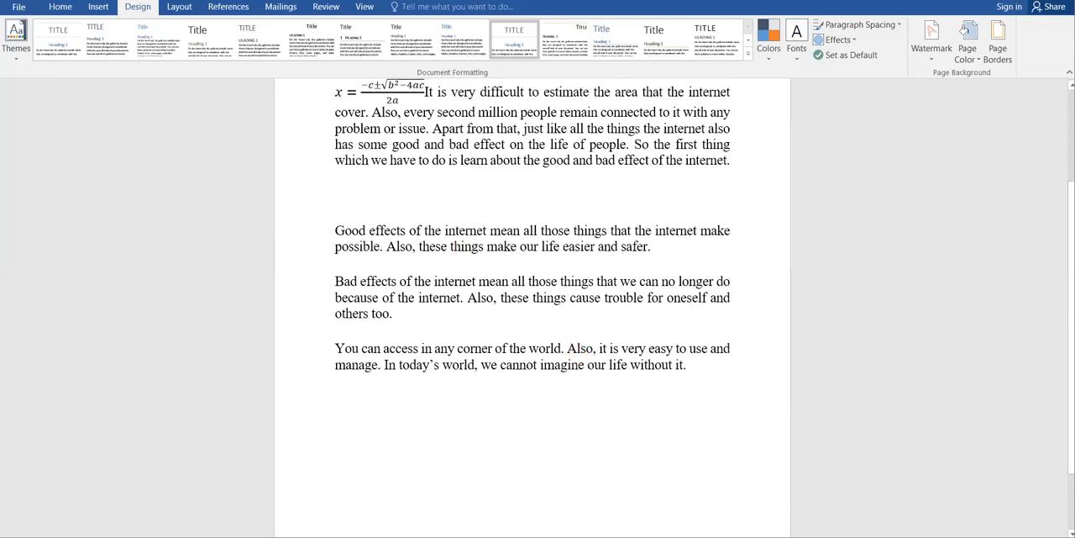
scroll(471, 160, "down", 6)
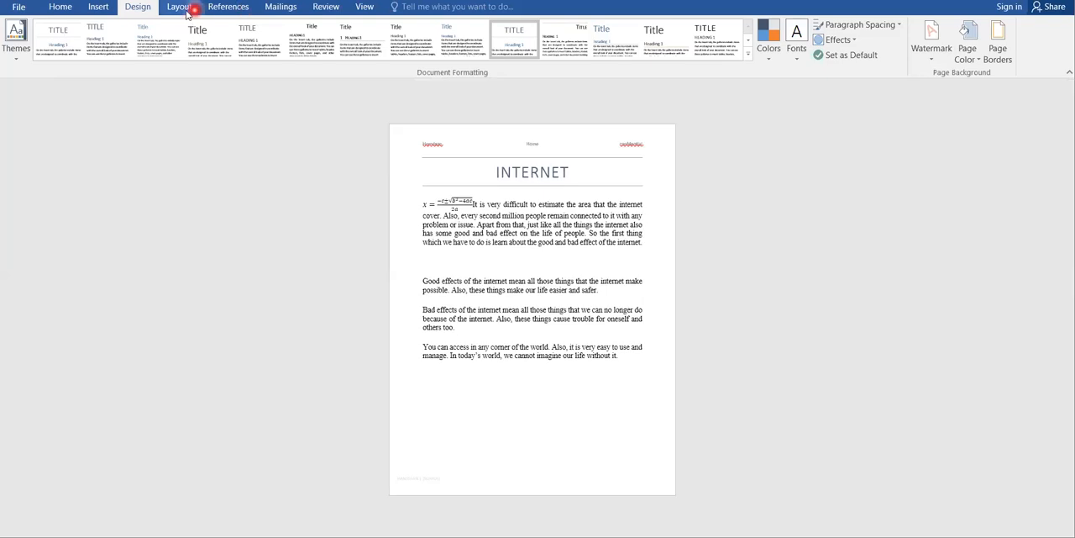
left_click(363, 7)
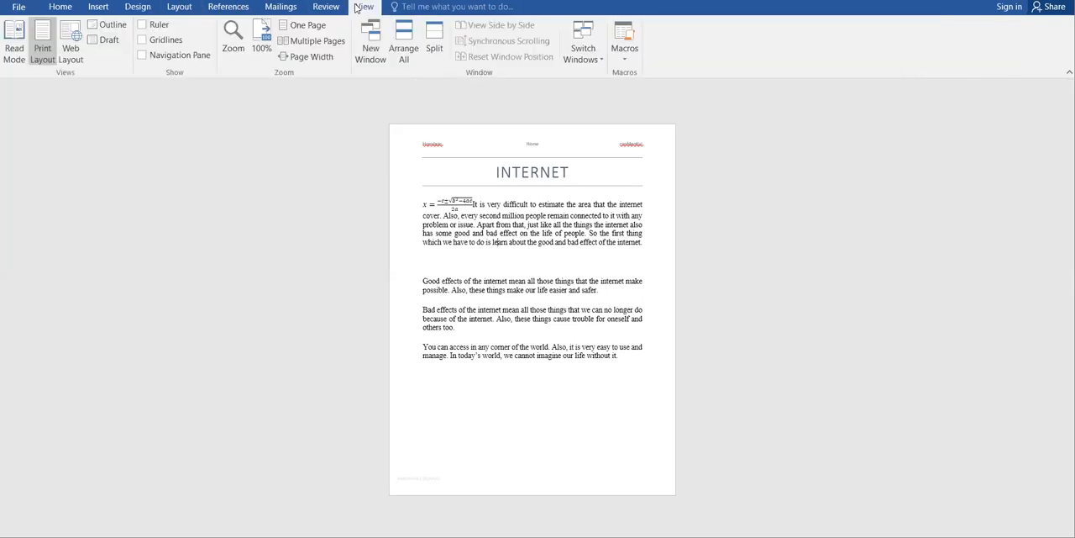
left_click(510, 294)
left_click(101, 8)
left_click(876, 59)
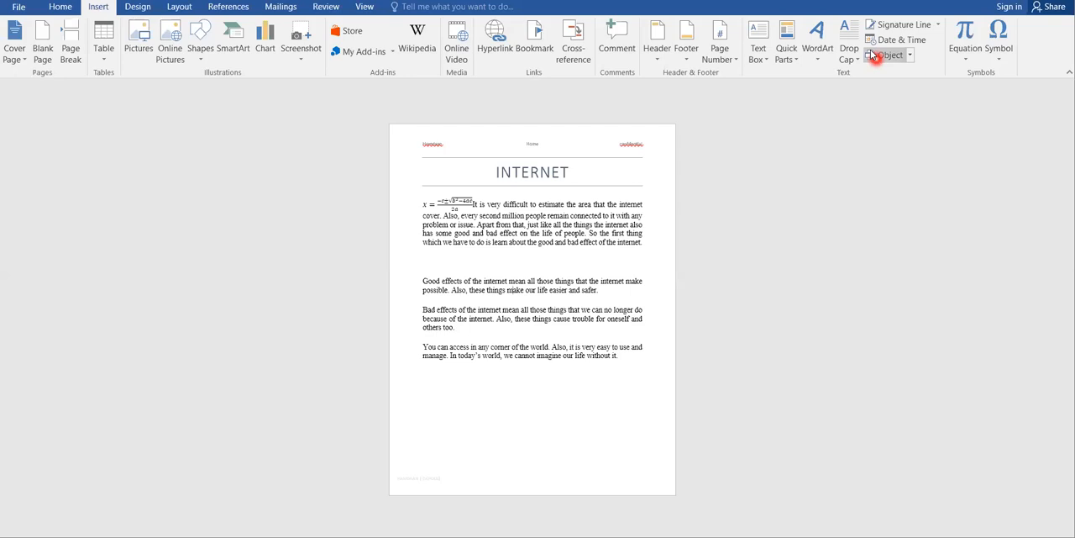
Step: Set the custom text watermark's font size to 40 and apply it
left_click(139, 8)
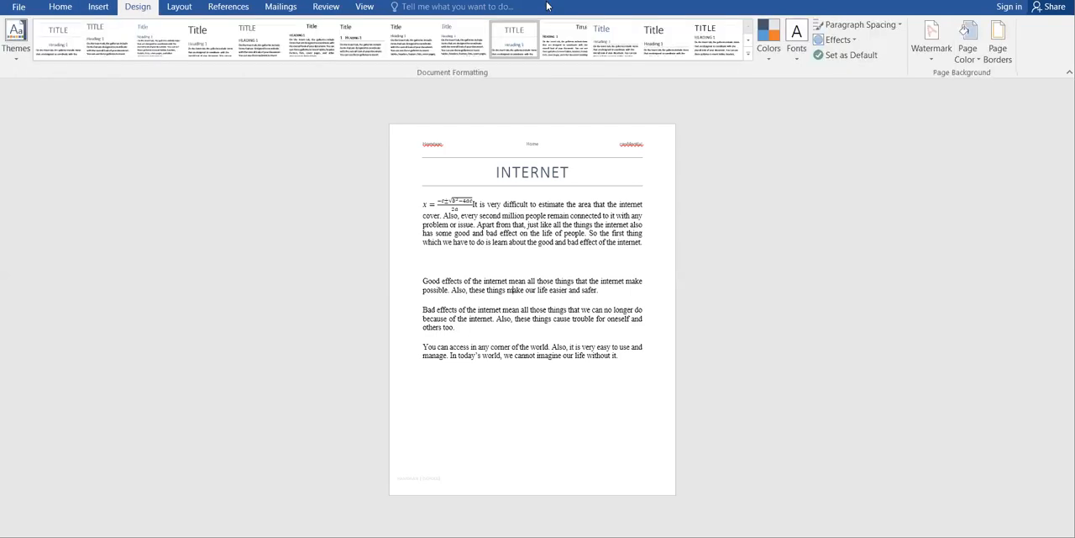
left_click(934, 53)
left_click(854, 358)
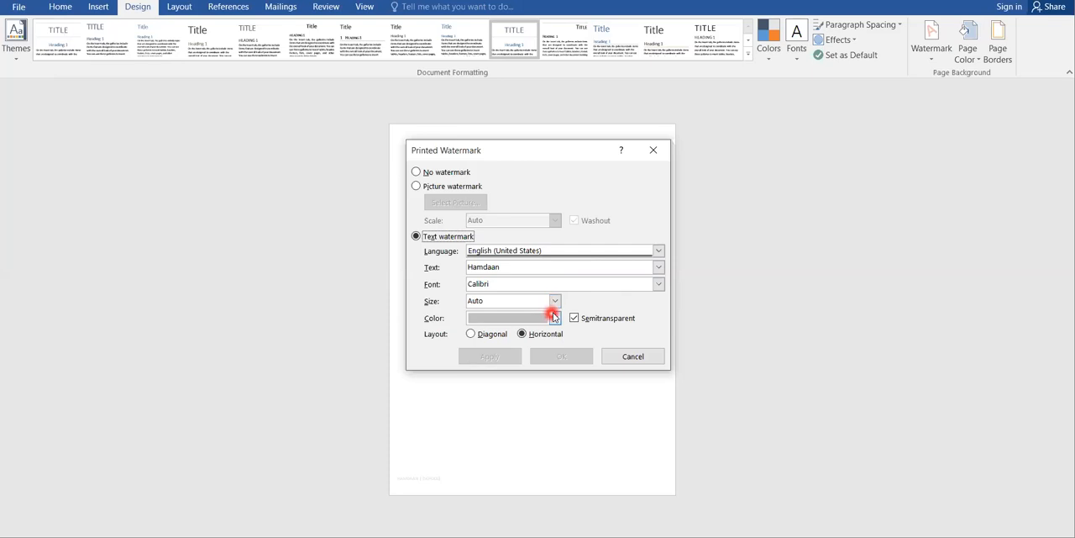
left_click(553, 304)
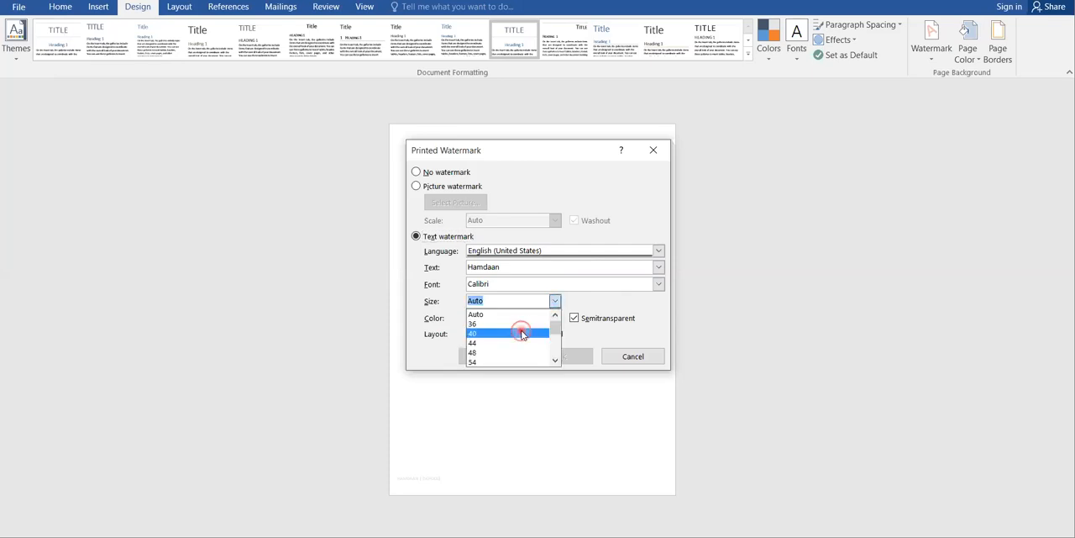
left_click(521, 334)
left_click(498, 356)
left_click(559, 357)
left_click(632, 357)
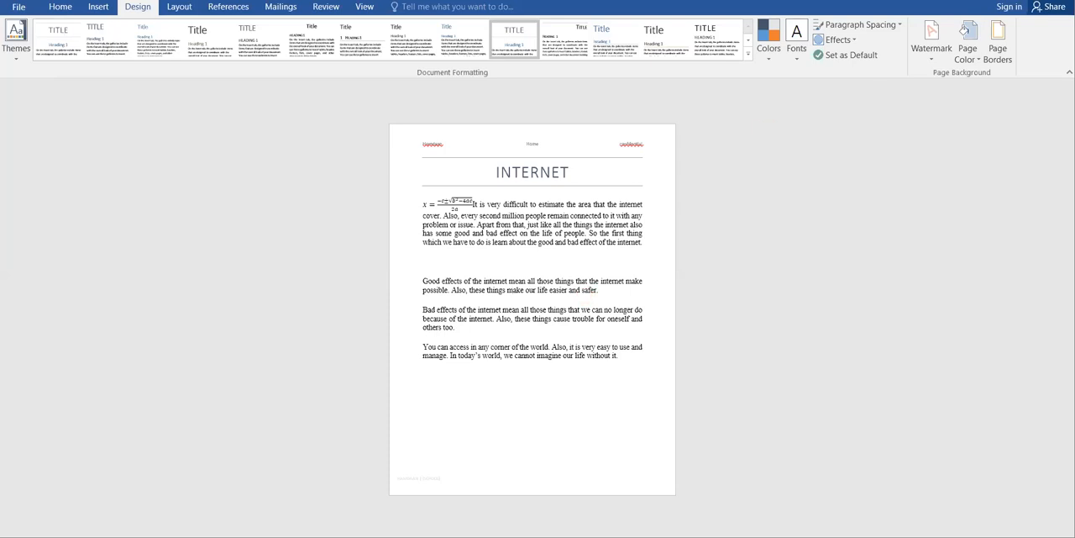
Step: Set the page color to No Color
left_click(968, 49)
left_click(993, 178)
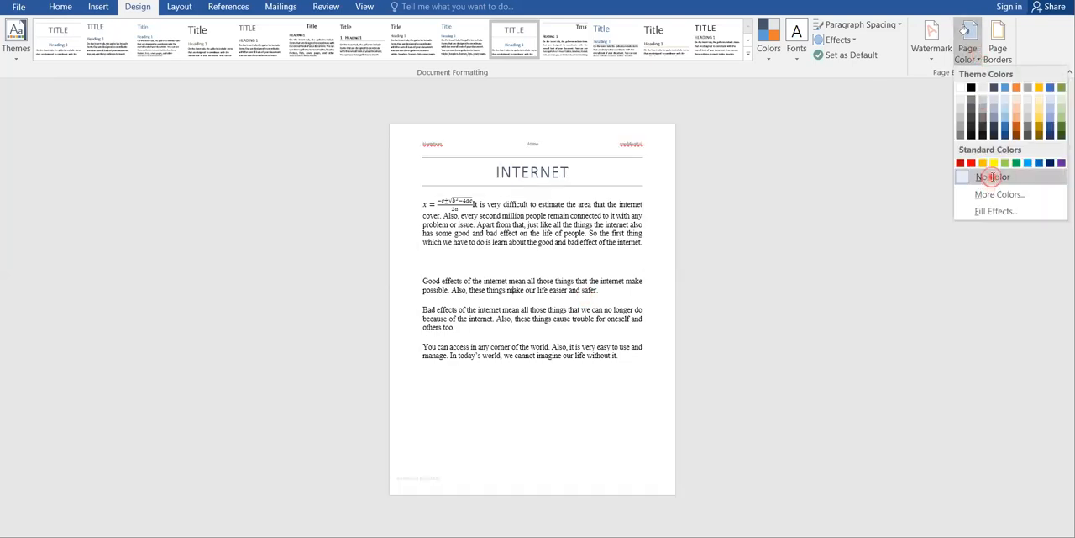
Step: Add a box page border with a 4½ pt line width to the whole document
left_click(998, 40)
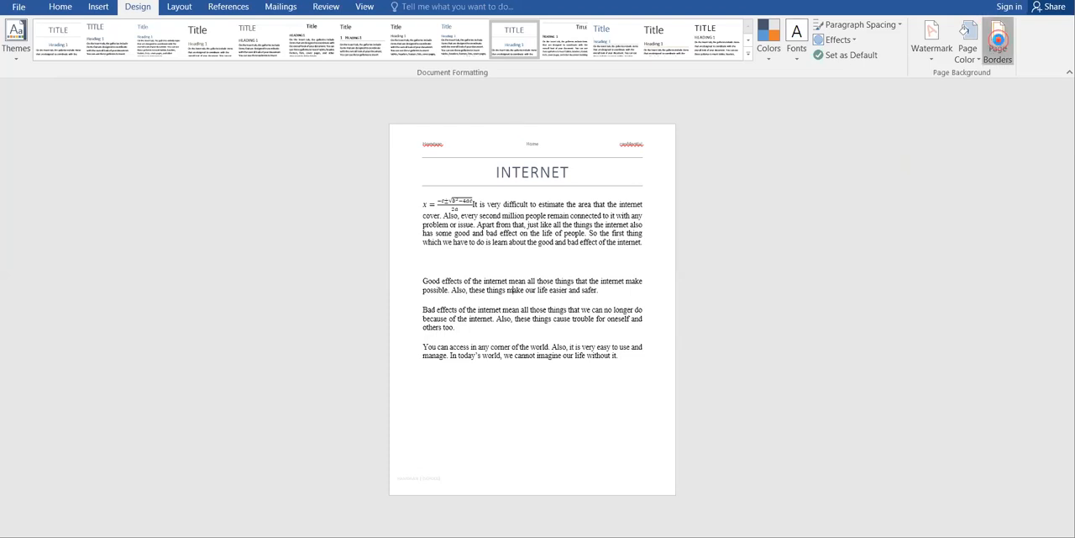
left_click(523, 331)
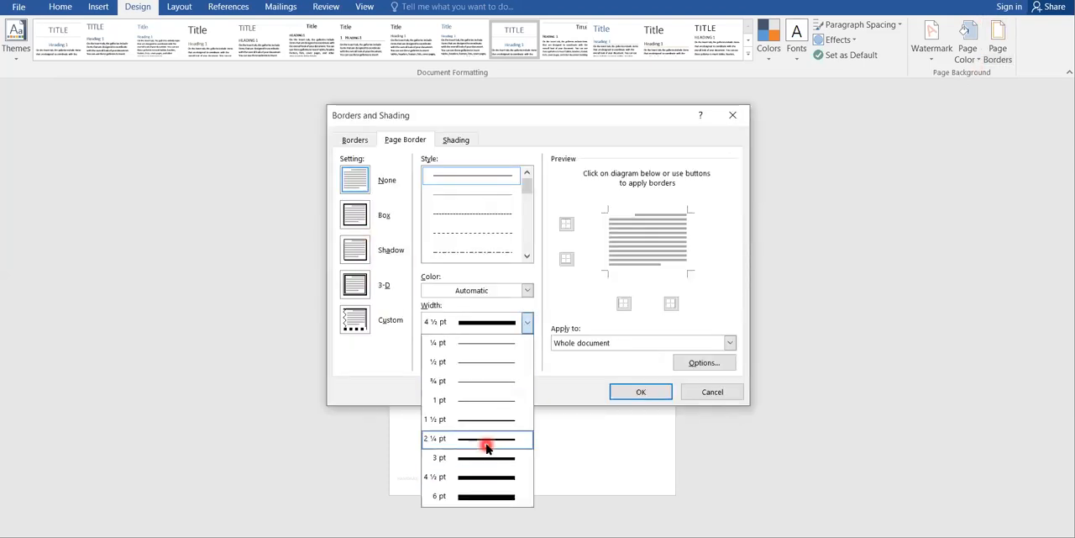
left_click(478, 487)
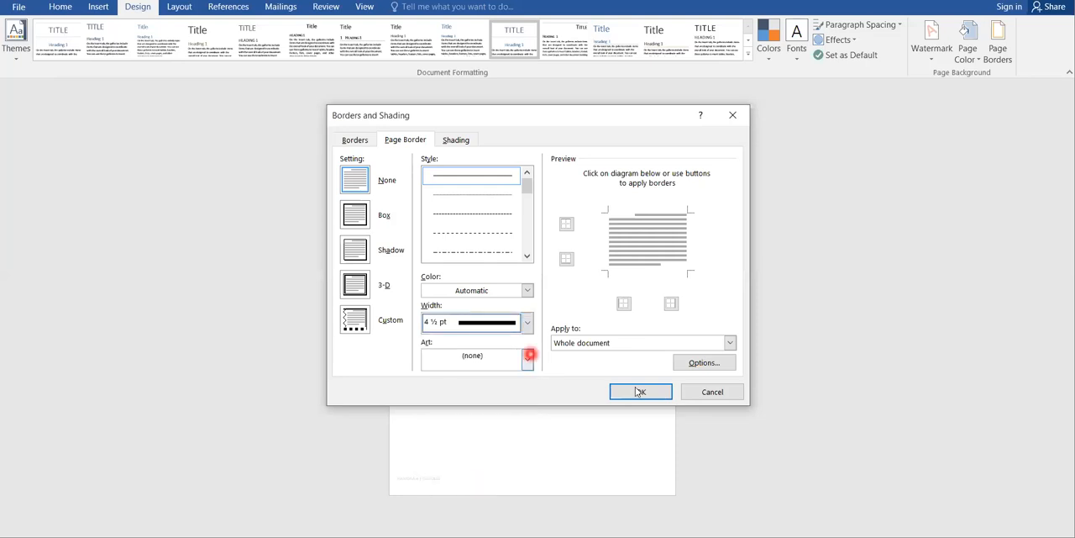
left_click(355, 215)
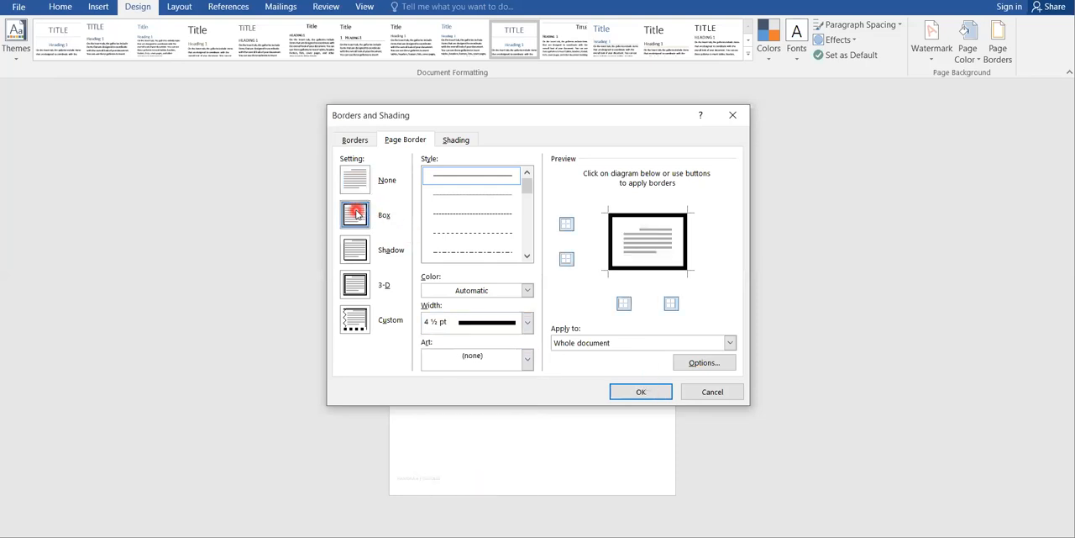
left_click(638, 391)
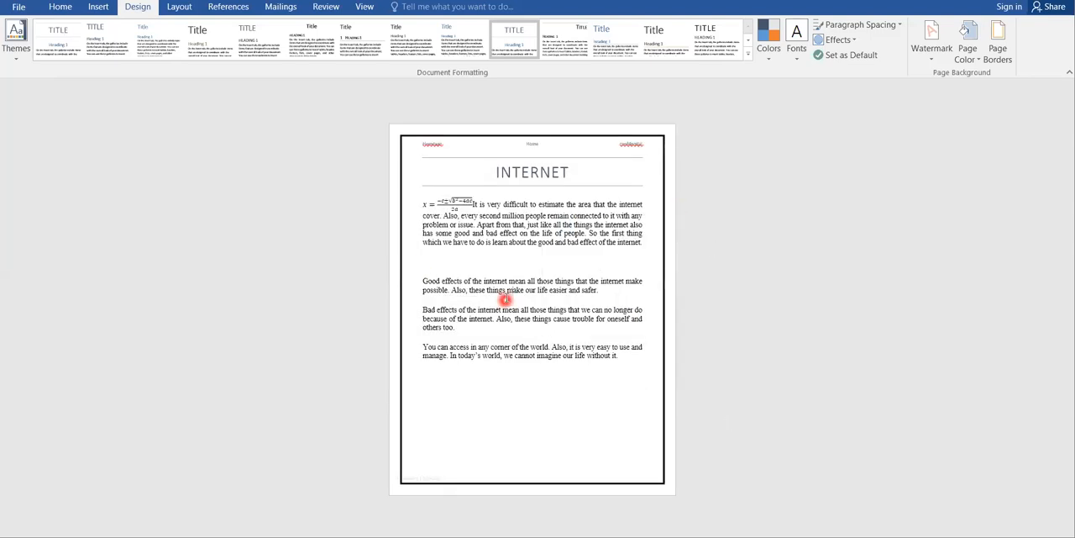
Step: Change the whole document's page border setting to 3-D
left_click(998, 42)
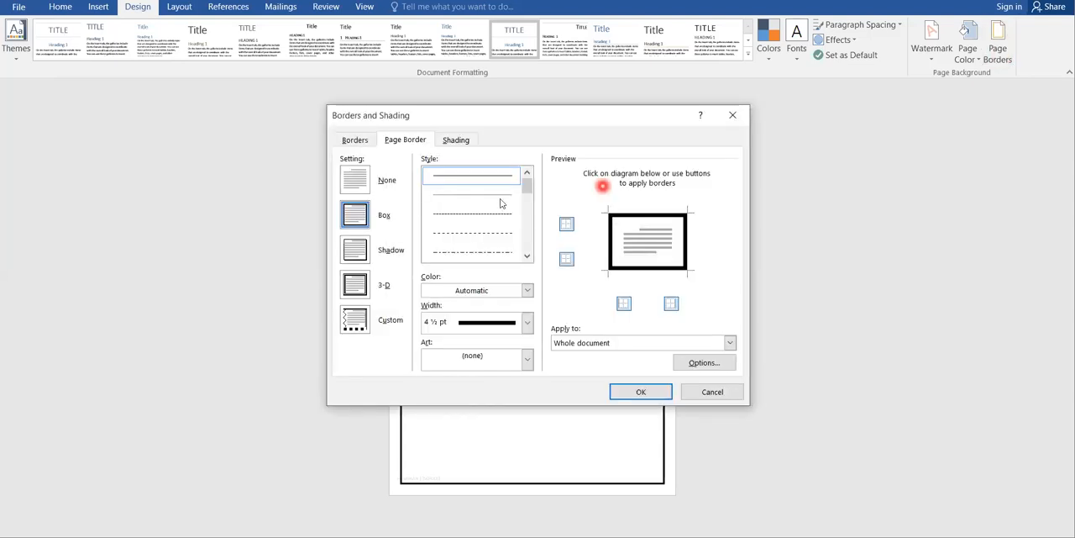
left_click(366, 290)
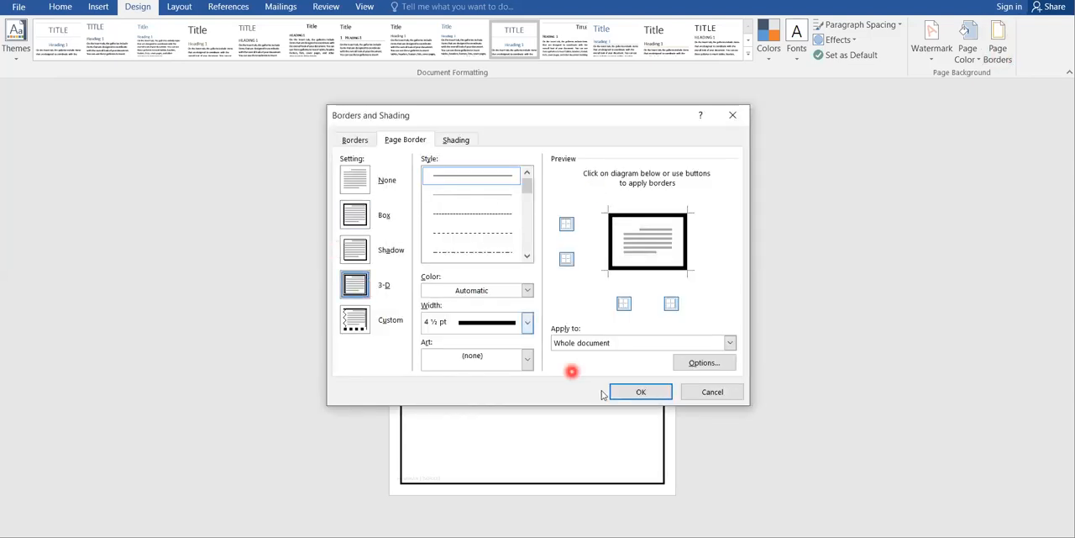
left_click(627, 394)
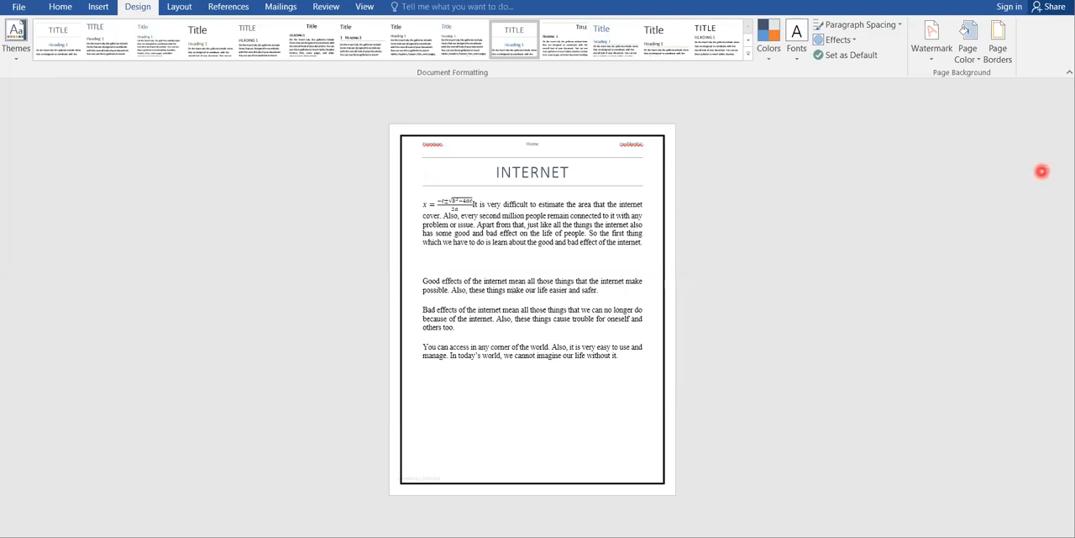
Step: Switch the page orientation to landscape and return it to portrait
left_click(179, 8)
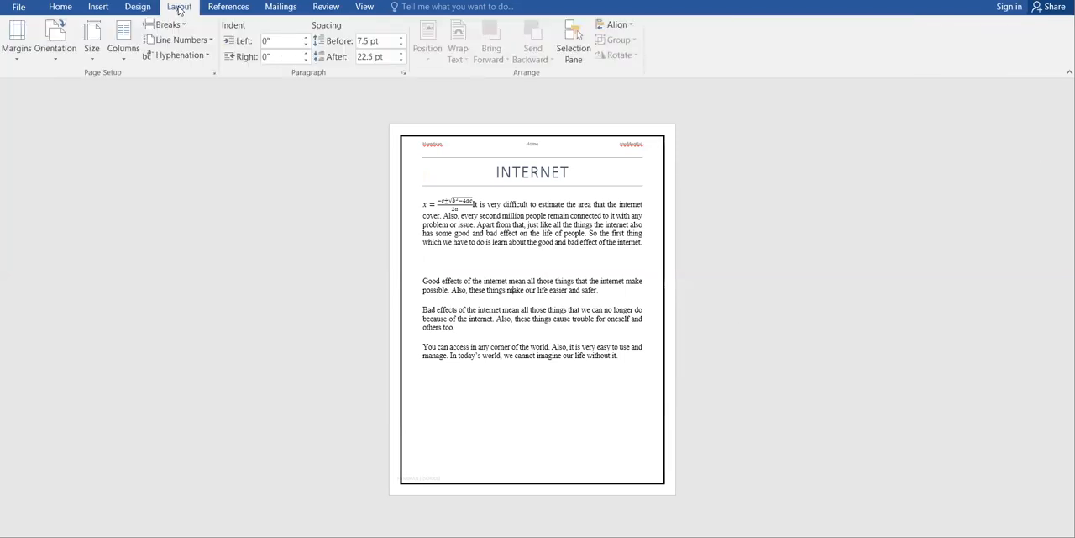
left_click(52, 108)
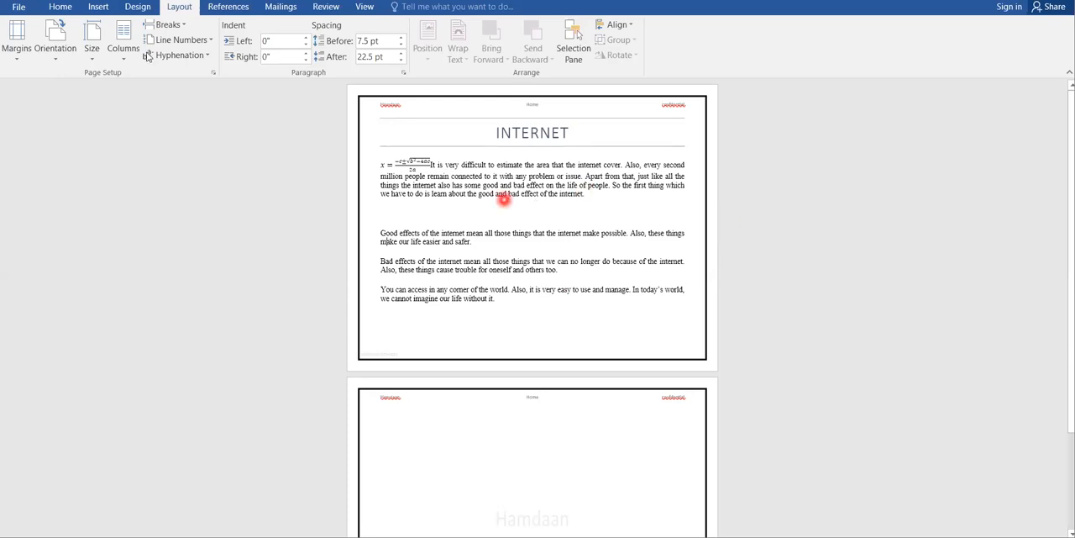
left_click(60, 65)
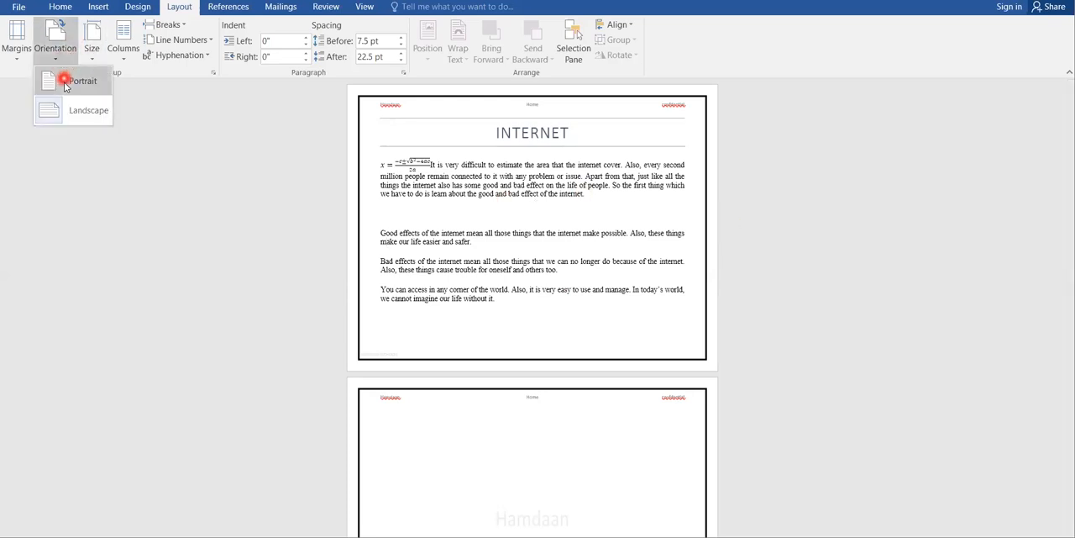
left_click(64, 82)
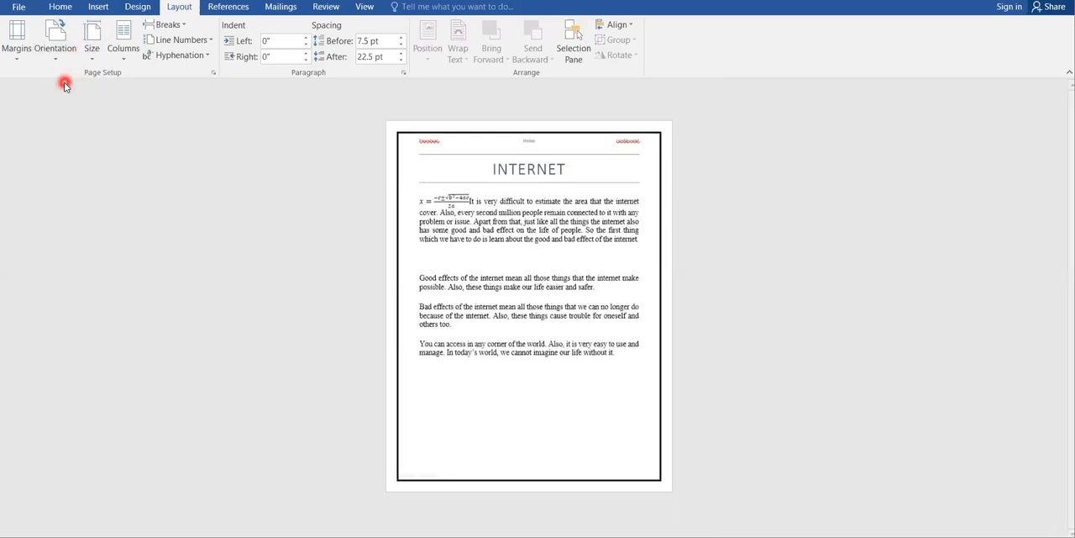
Step: Lay the document text out in two columns and in three columns, and return it to one column
left_click(126, 54)
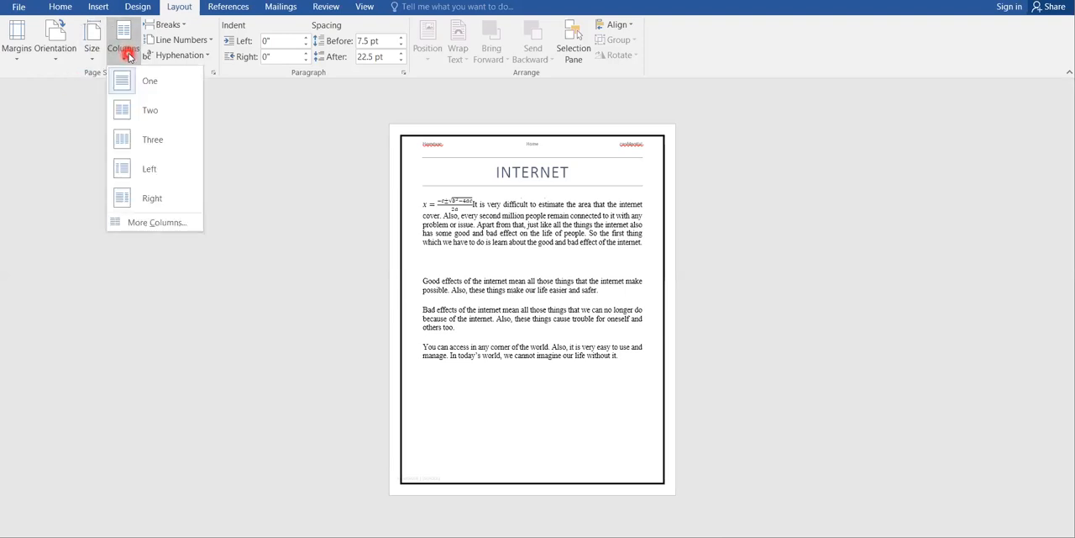
left_click(137, 114)
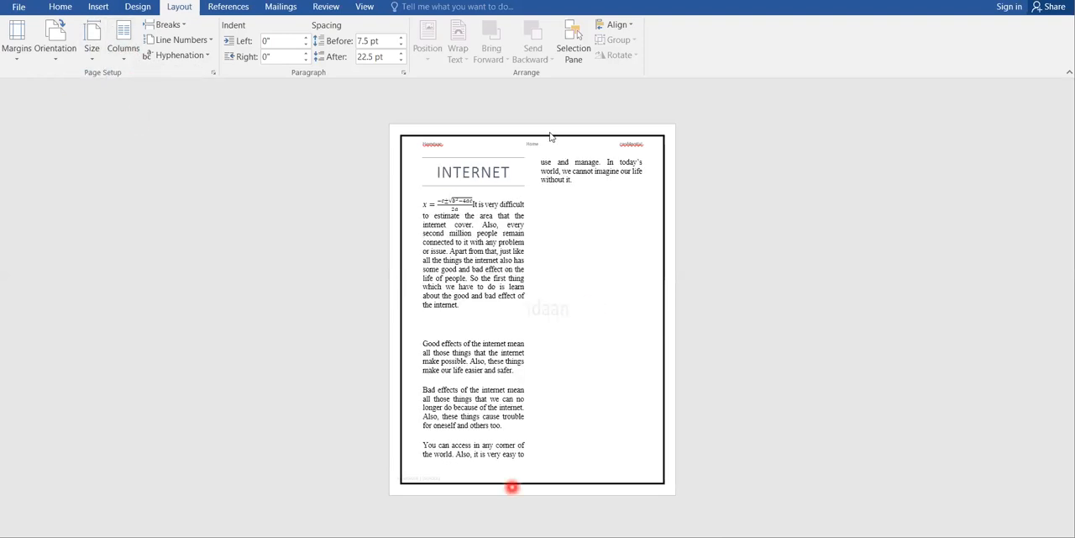
left_click(126, 50)
left_click(127, 141)
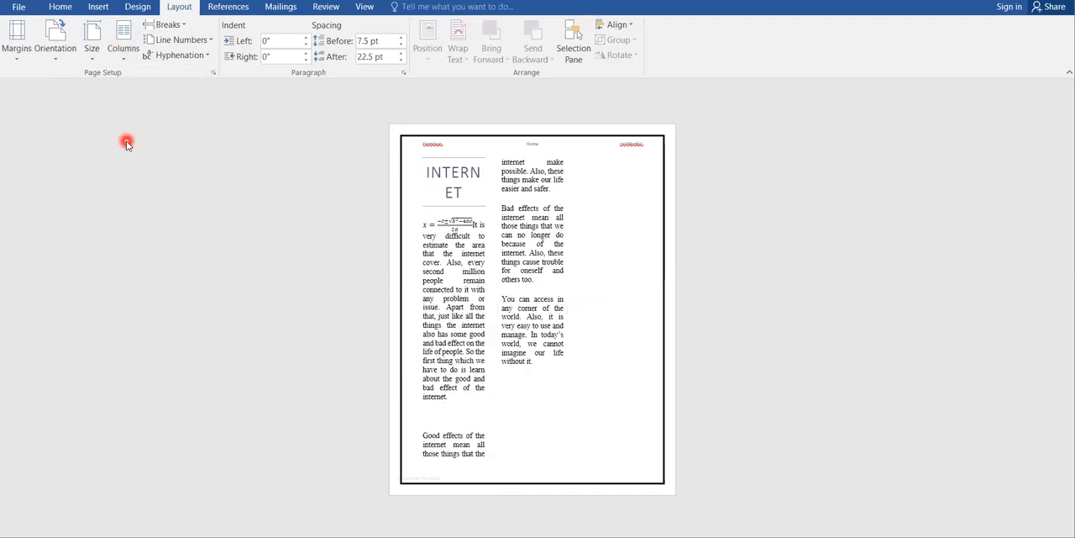
left_click(123, 48)
left_click(124, 80)
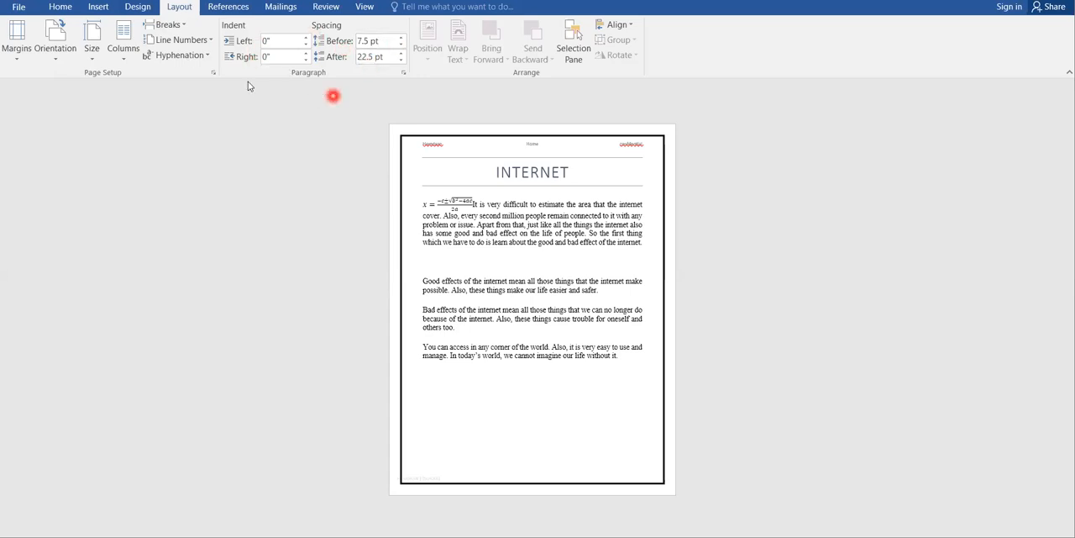
left_click(236, 8)
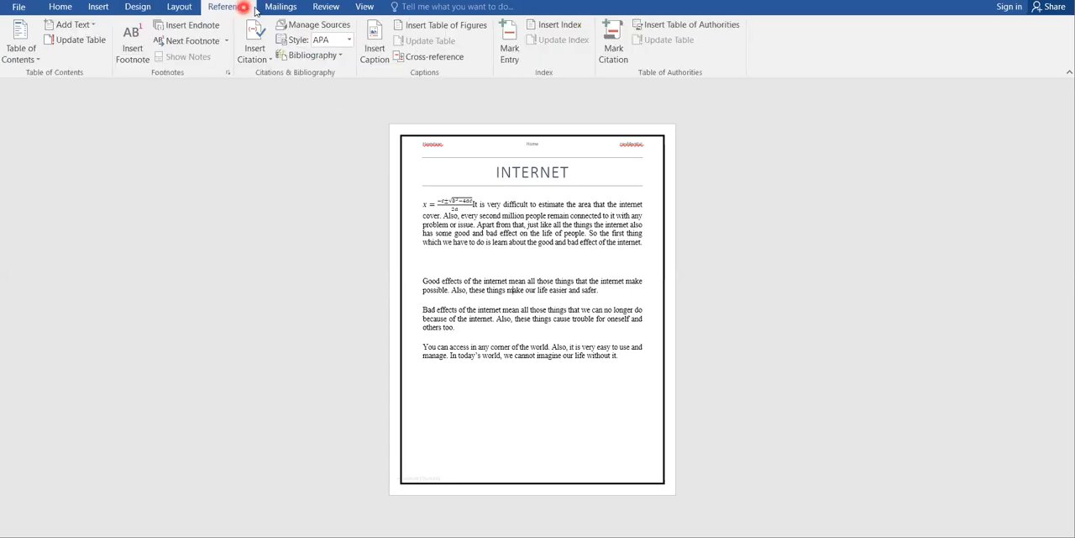
left_click(285, 7)
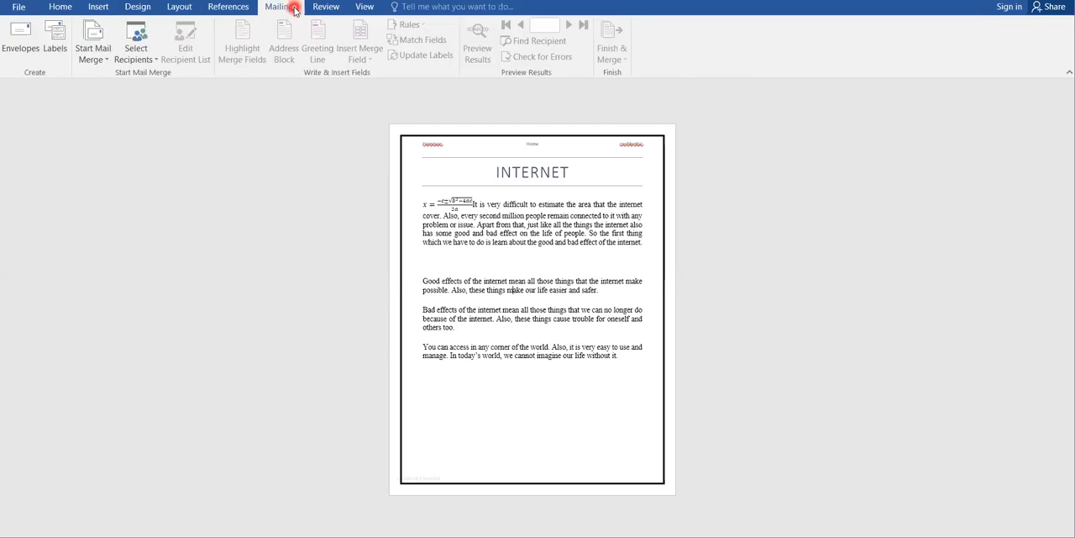
Step: Run the spelling and grammar check and add the flagged name and "confdential" in the header to the dictionary
left_click(326, 7)
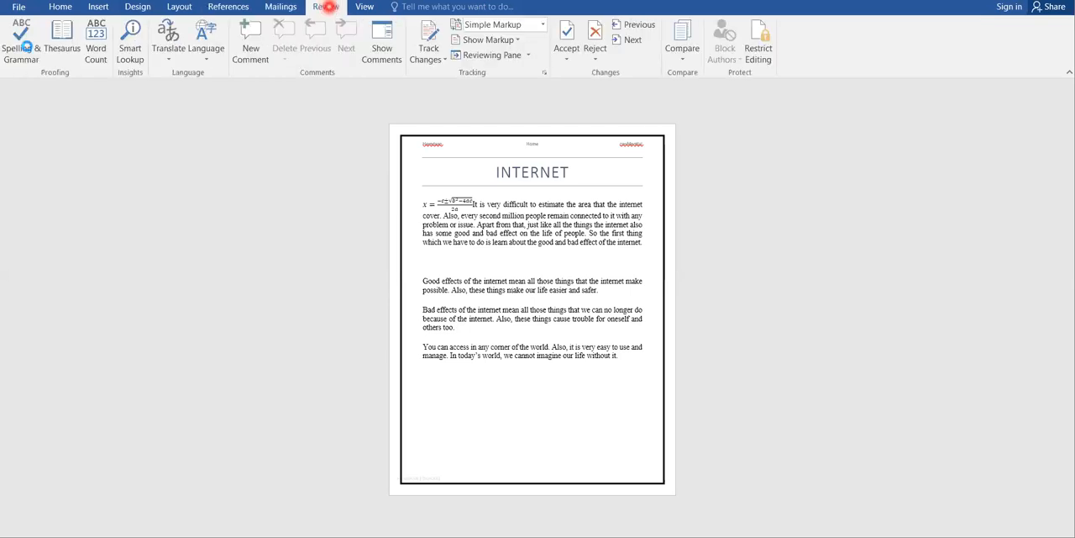
left_click(21, 40)
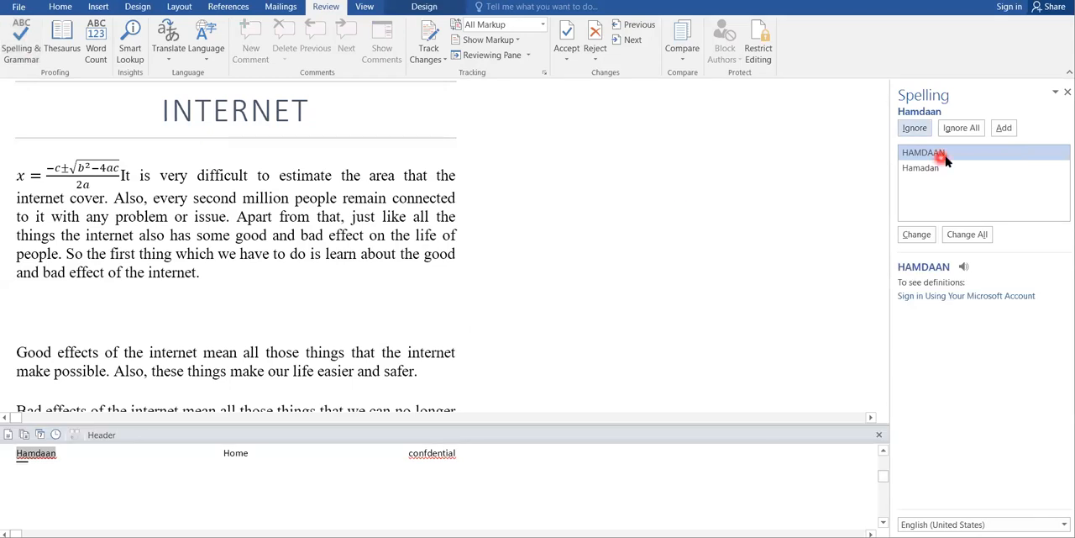
left_click(1004, 127)
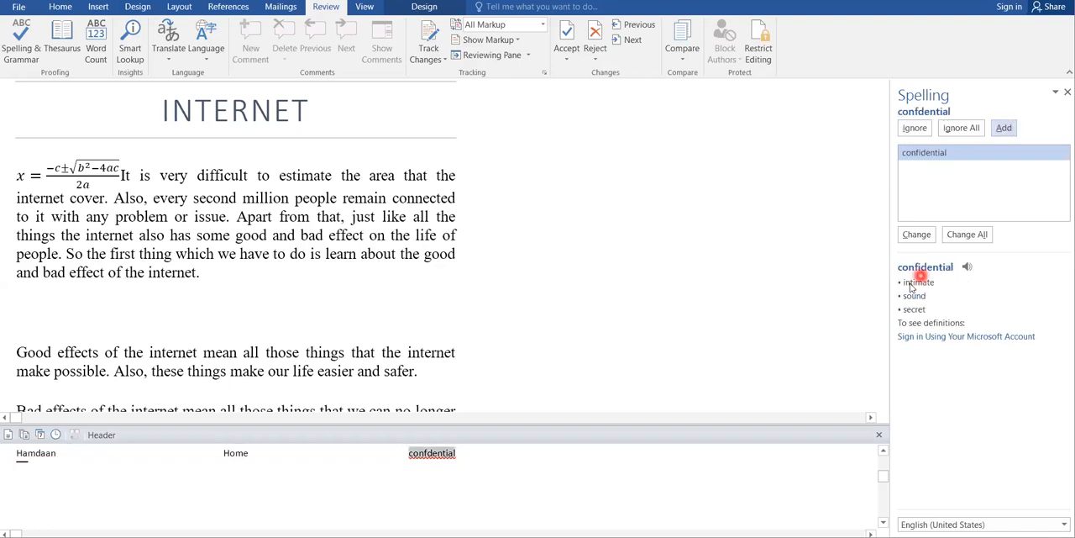
left_click(1005, 129)
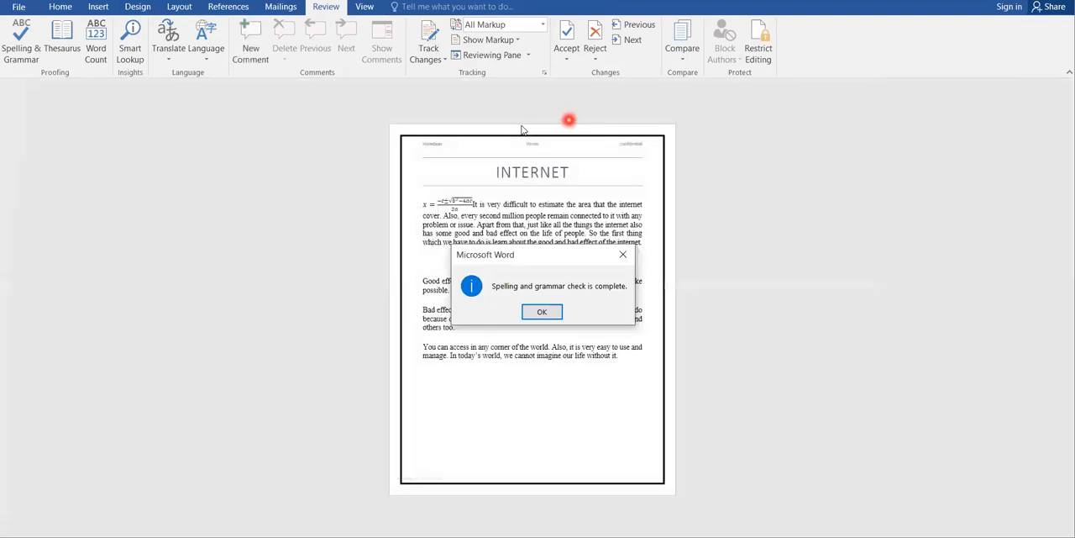
left_click(538, 313)
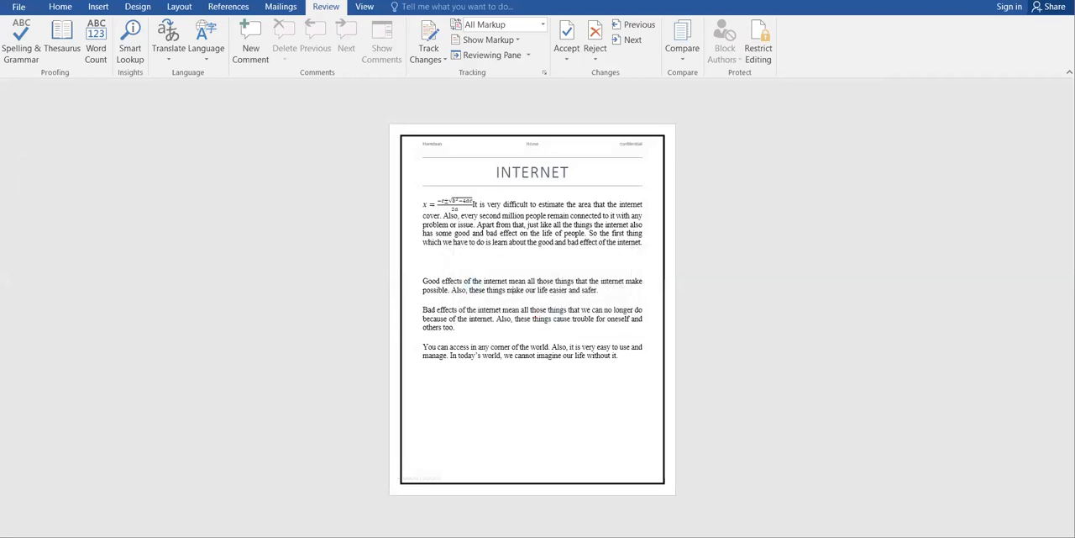
Step: View the document in Read Mode and in Web Layout, and return to Print Layout
left_click(363, 8)
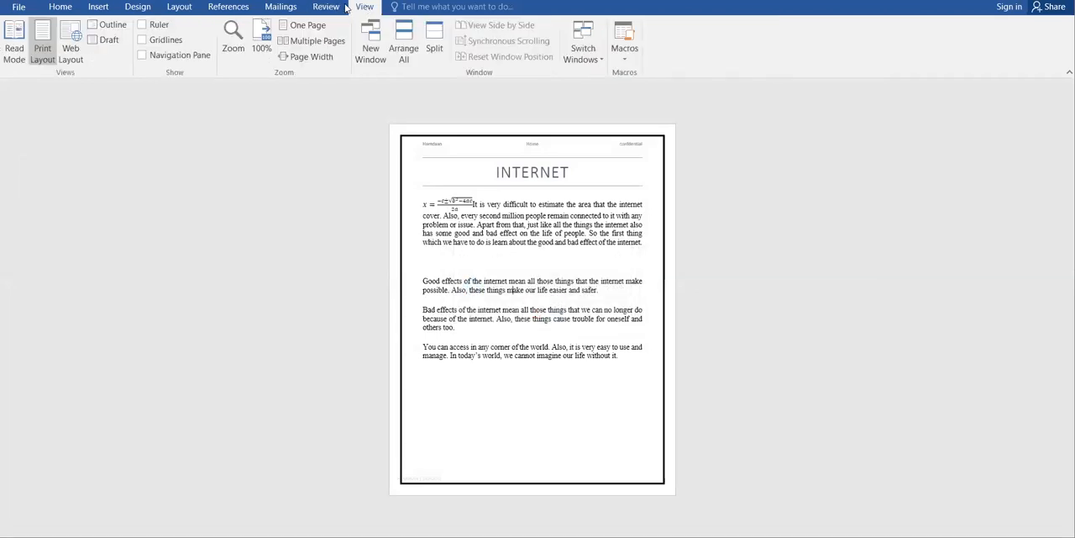
left_click(16, 53)
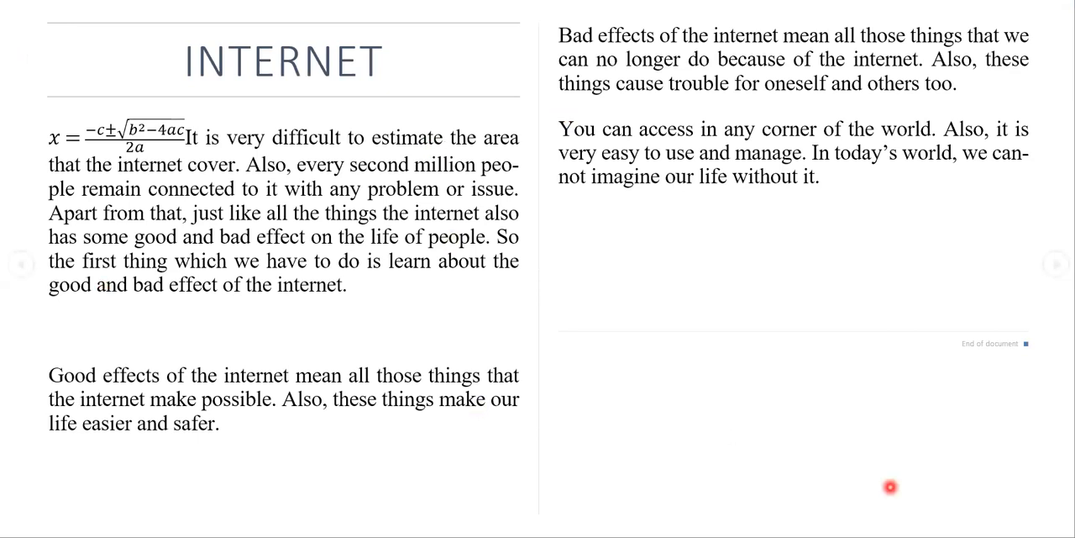
key("Escape")
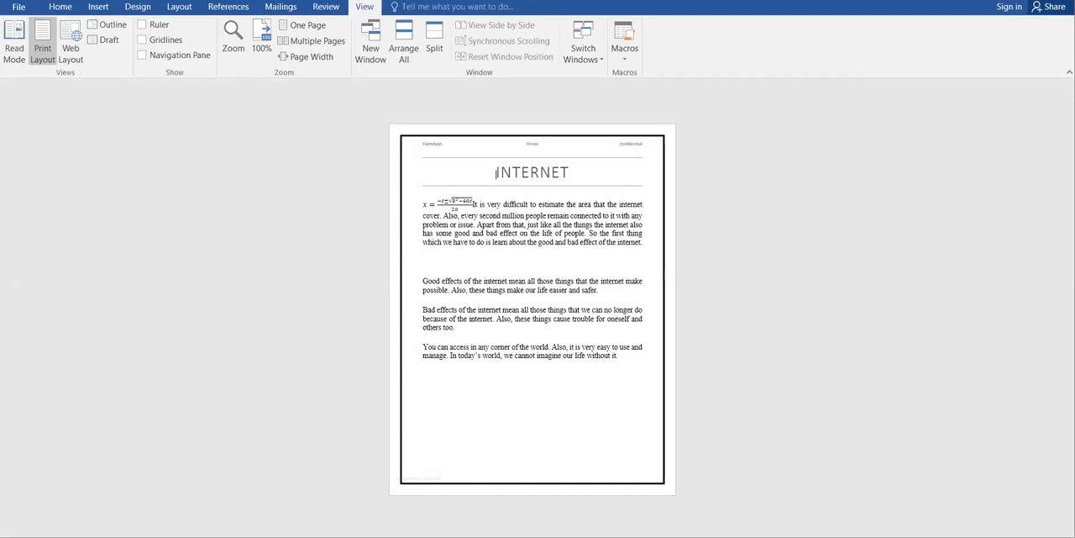
left_click(71, 49)
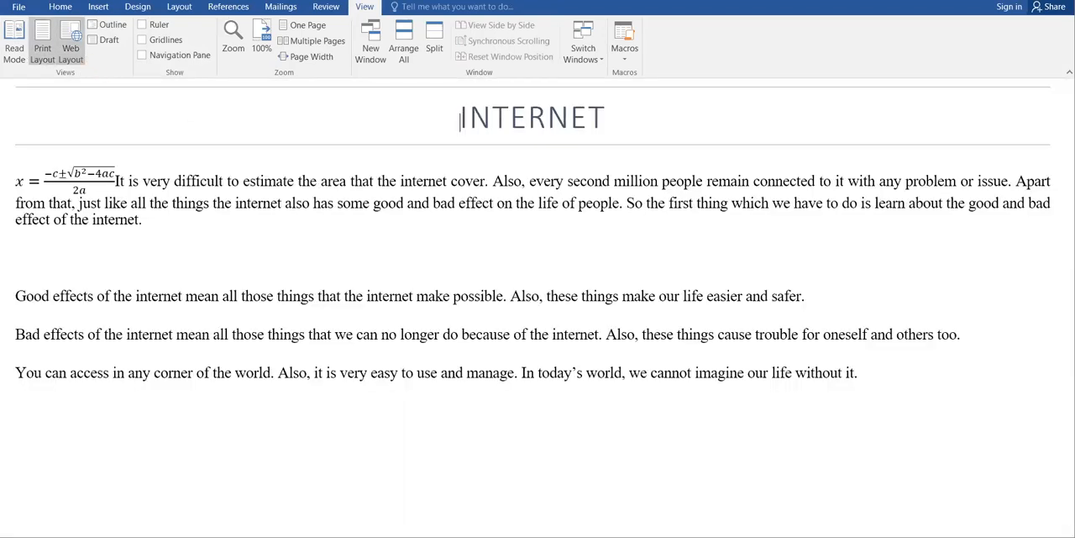
left_click(50, 52)
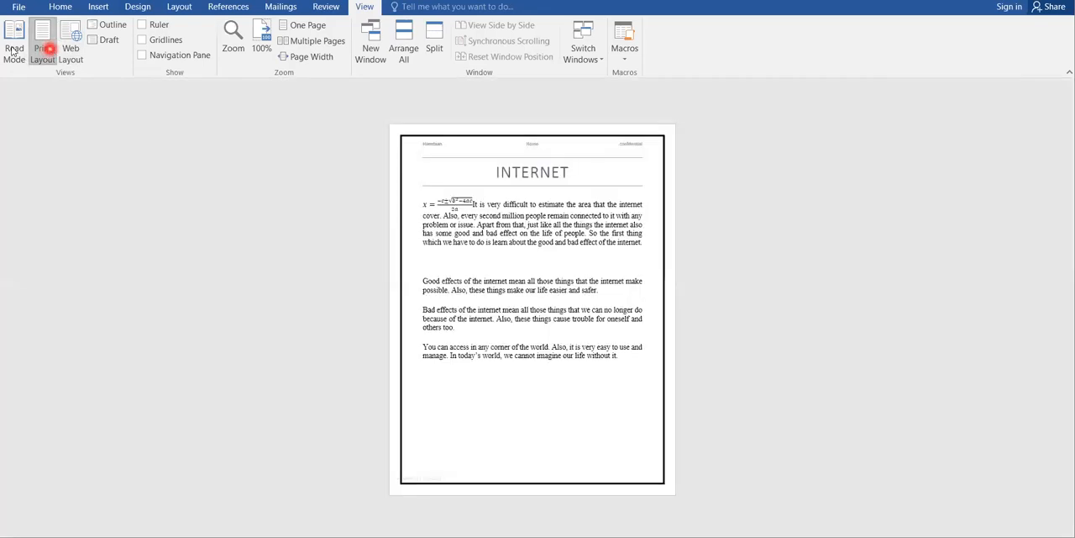
Step: Show the ruler, and turn the gridlines on and off again
left_click(142, 25)
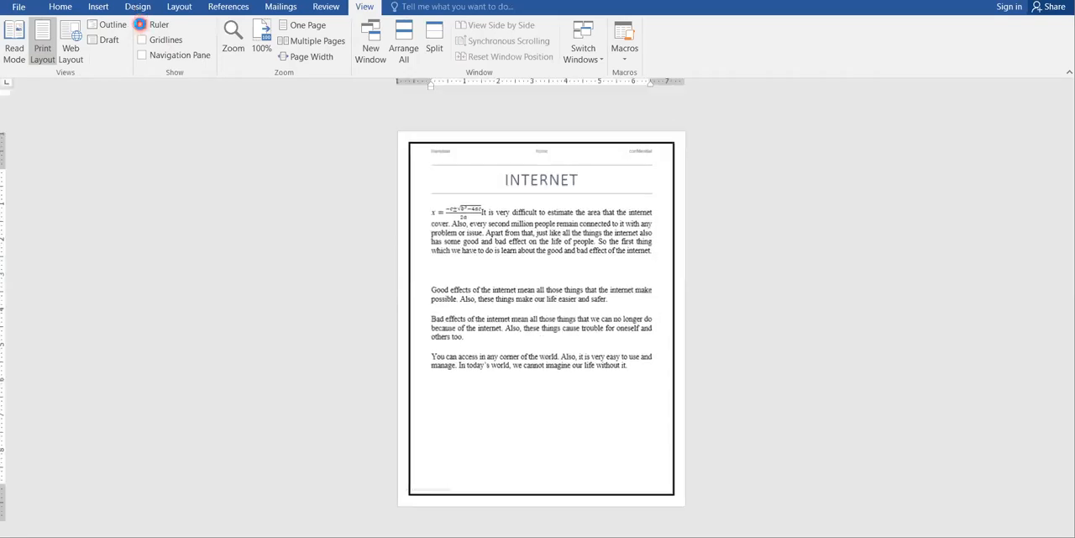
left_click(141, 40)
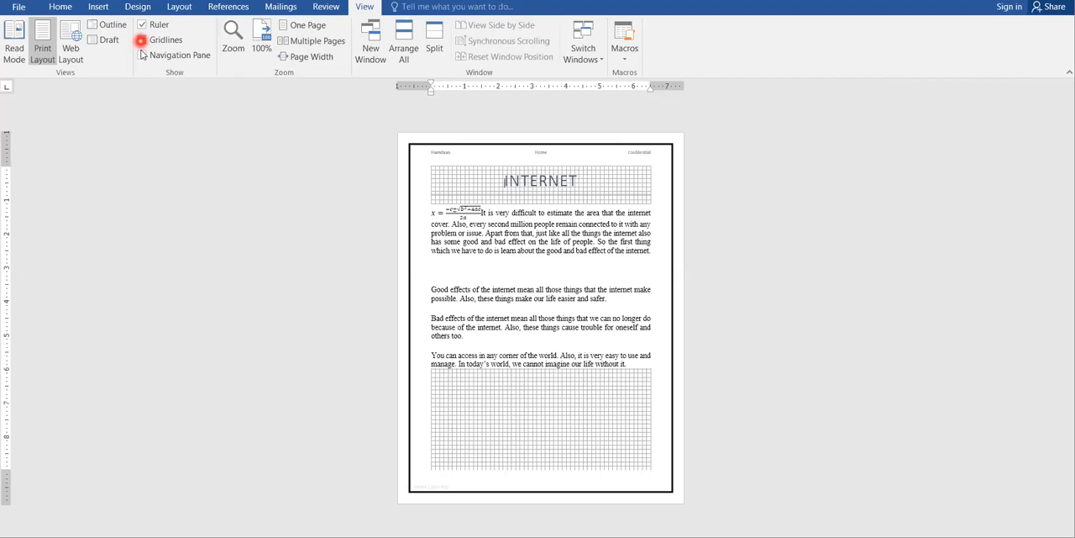
left_click(141, 41)
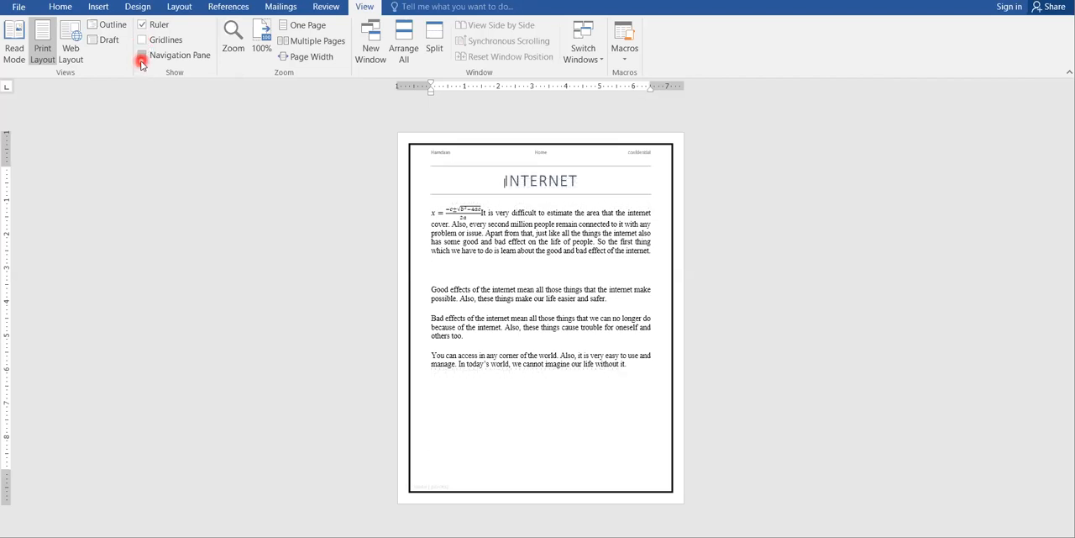
Step: Accept the 50% zoom setting, and fit the document view to One Page and Multiple Pages
left_click(239, 49)
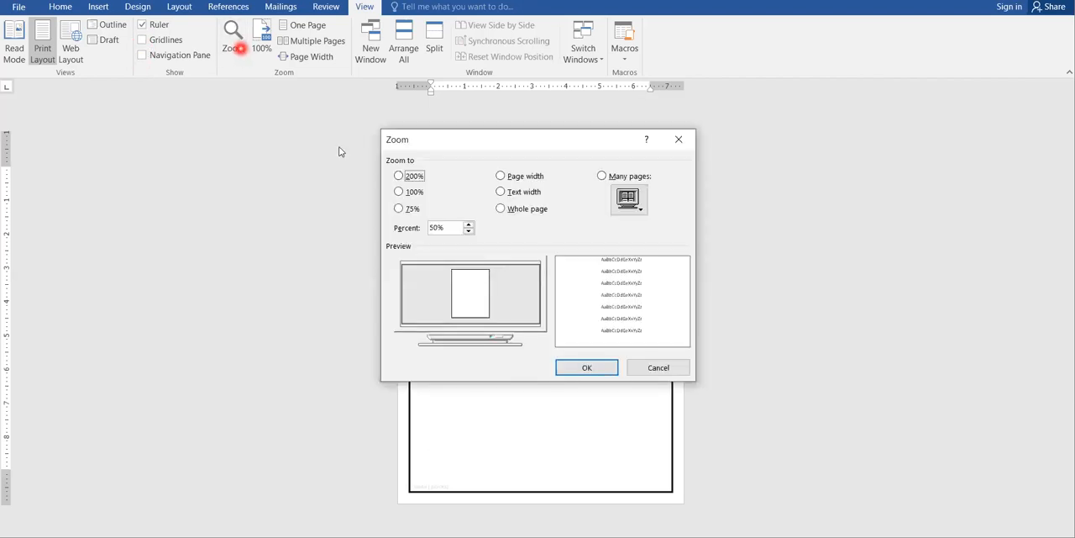
left_click(585, 368)
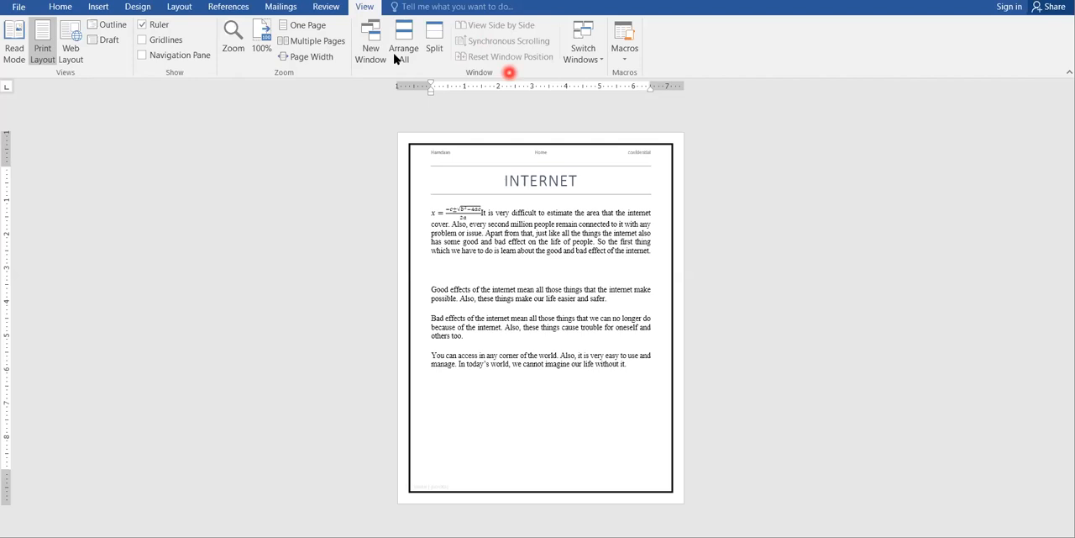
left_click(307, 28)
left_click(304, 42)
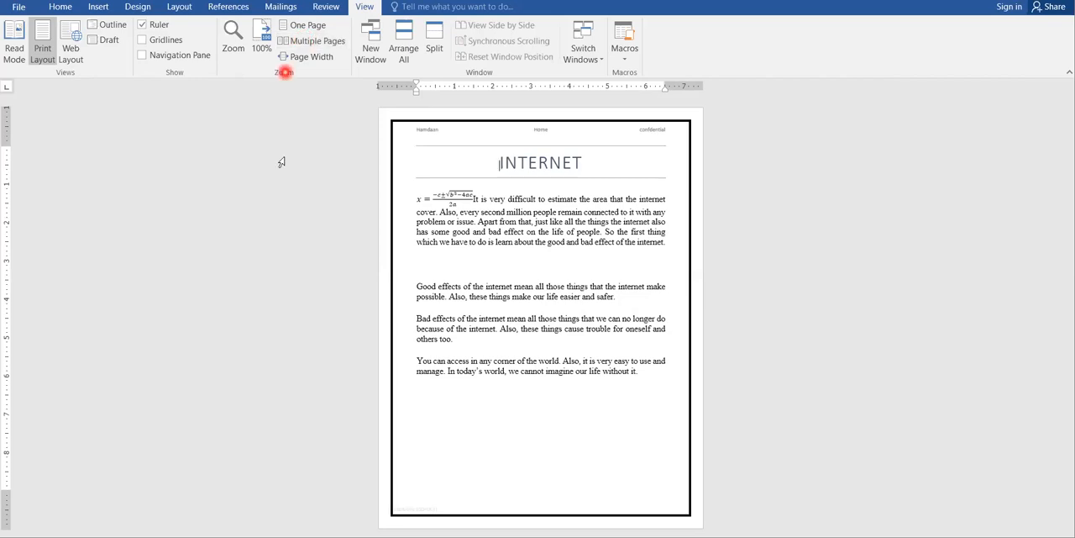
left_click(679, 478)
left_click(61, 8)
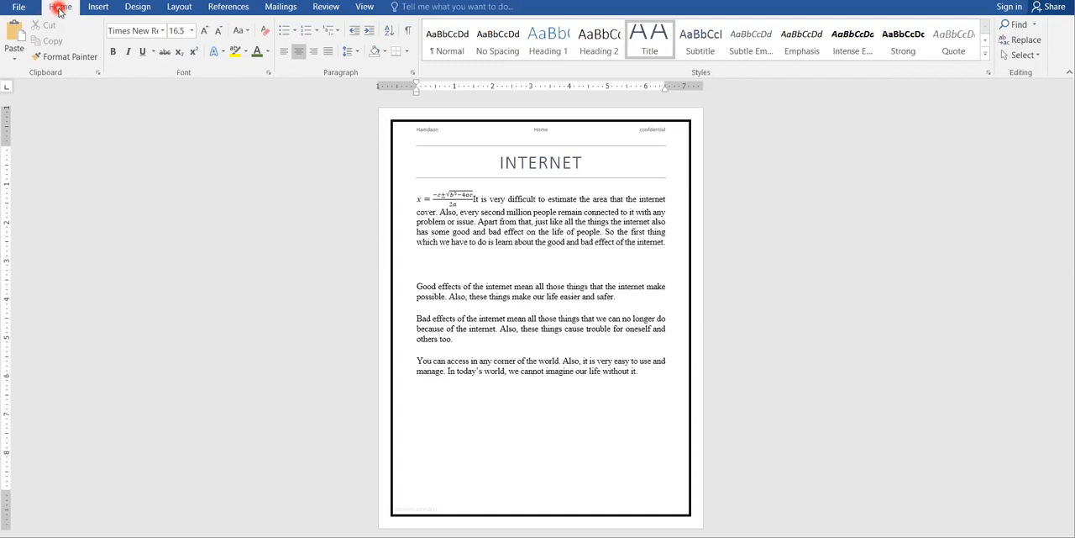
left_click(165, 275)
left_click(472, 198)
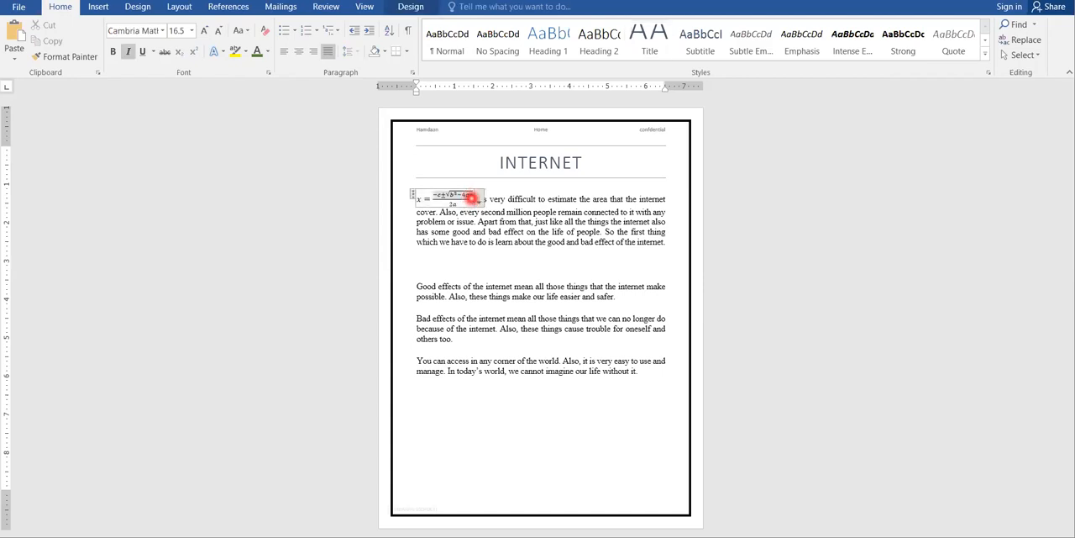
left_click(533, 309)
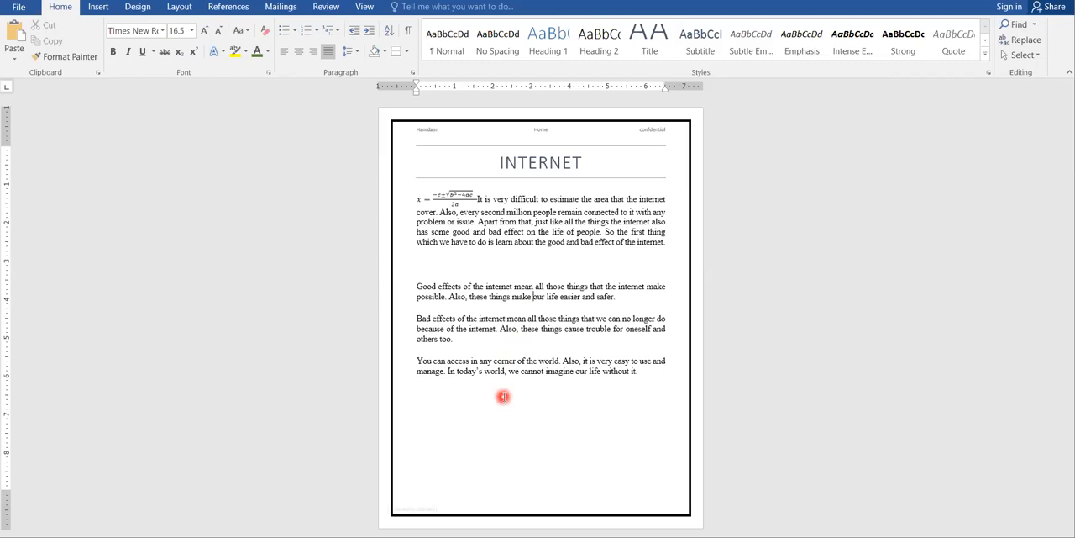